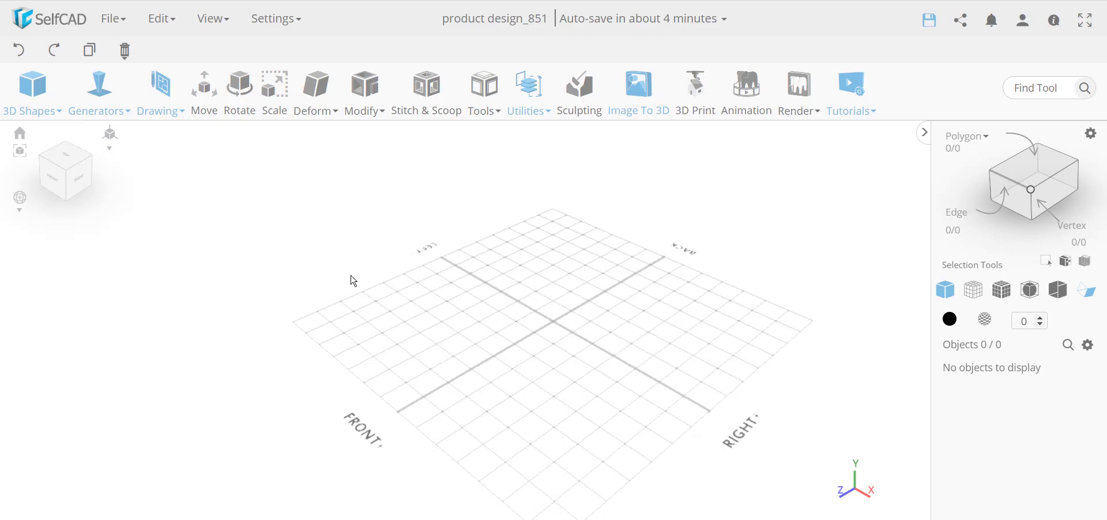
Import the 3DBenchy model file into the project.
{"action": "left_click", "coordinate": [136, 28]}
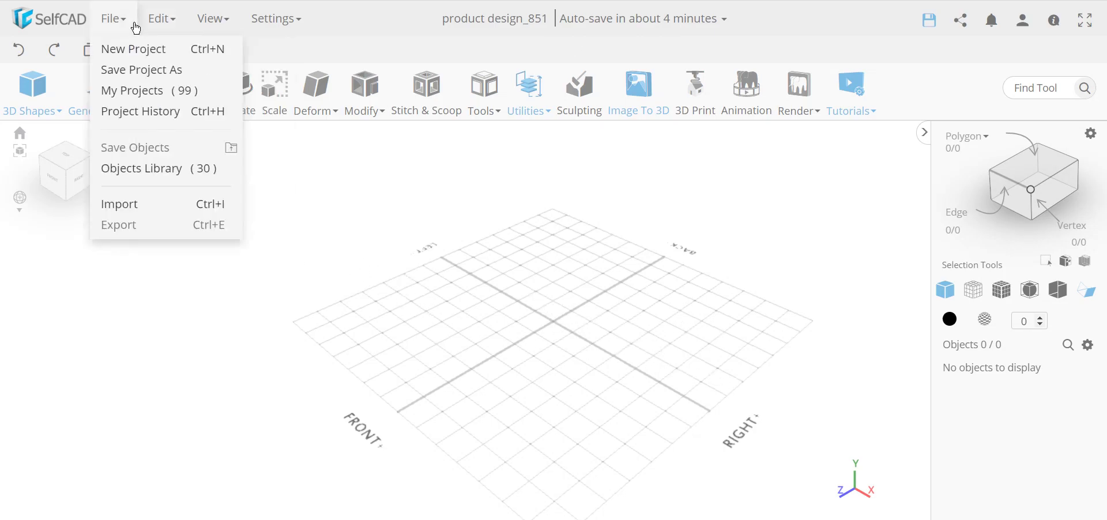
{"action": "left_click", "coordinate": [157, 206]}
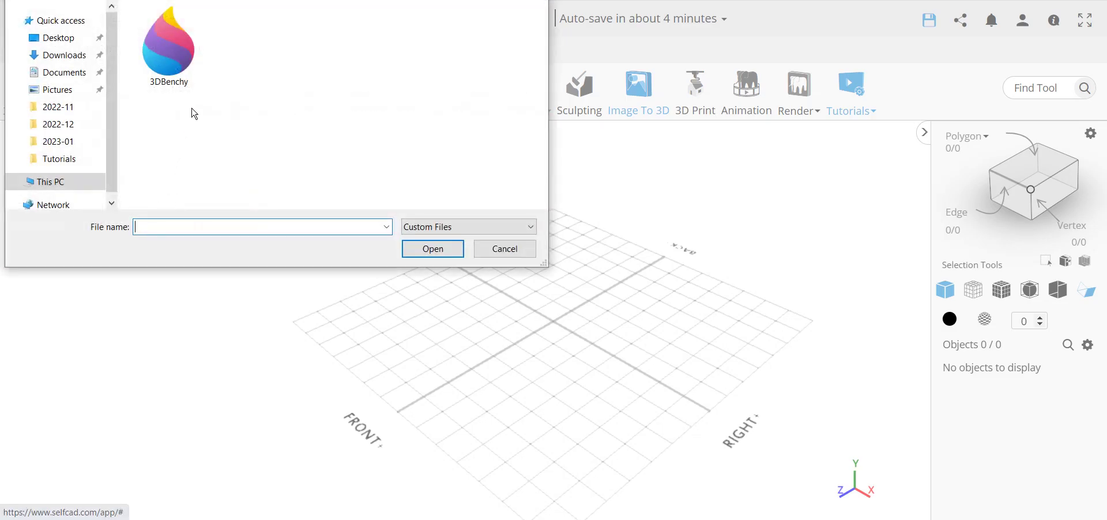
{"action": "left_click", "coordinate": [171, 45]}
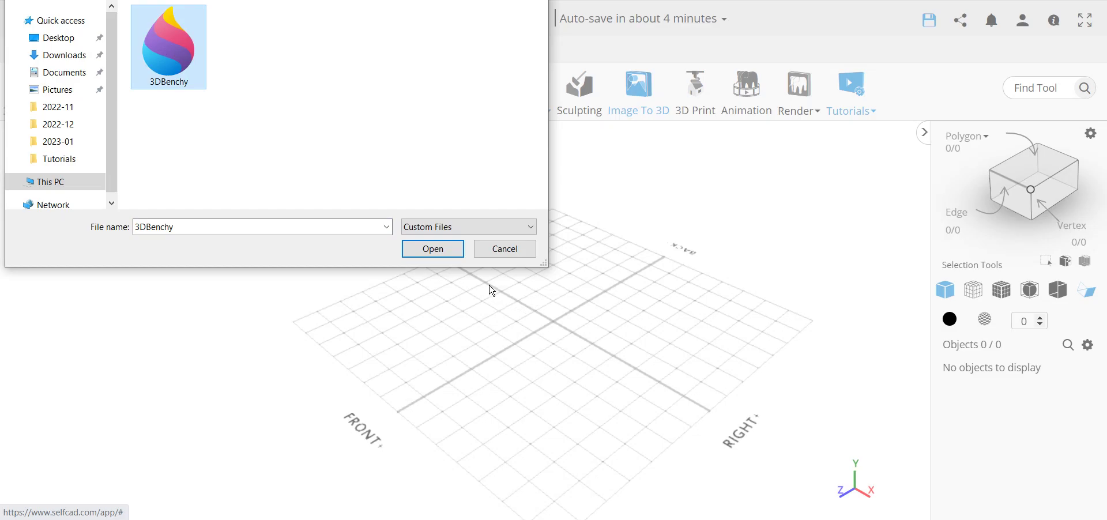
{"action": "left_click", "coordinate": [444, 253]}
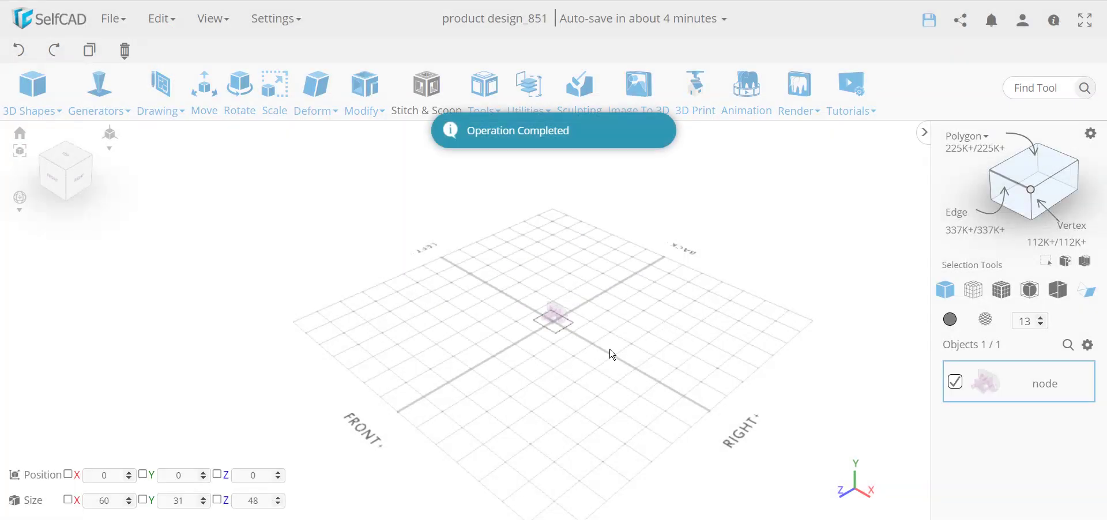
Rotate the imported boat 90 degrees about the X axis.
{"action": "scroll", "coordinate": [559, 315], "scroll_direction": "up", "scroll_amount": 5}
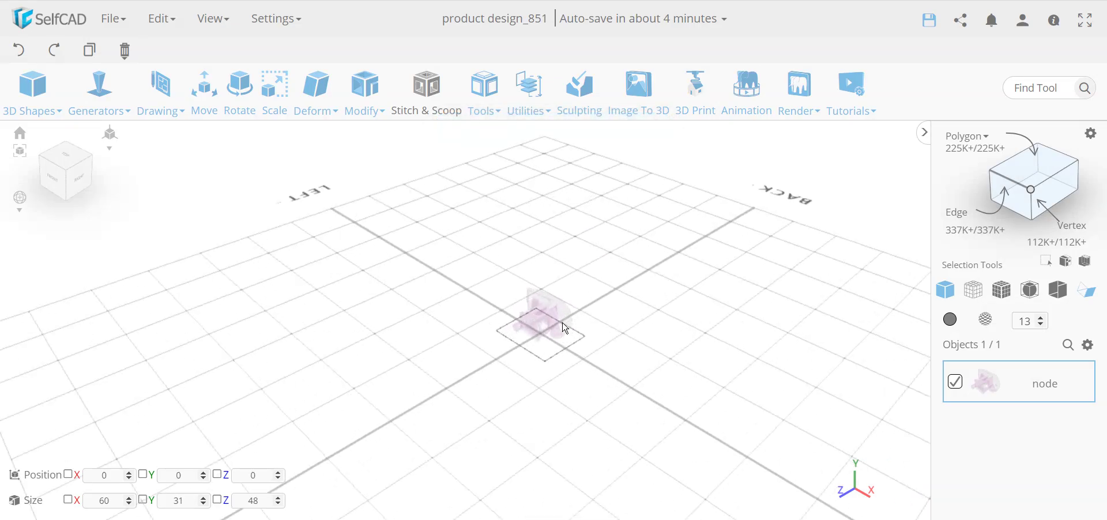
{"action": "scroll", "coordinate": [565, 328], "scroll_direction": "up", "scroll_amount": 3}
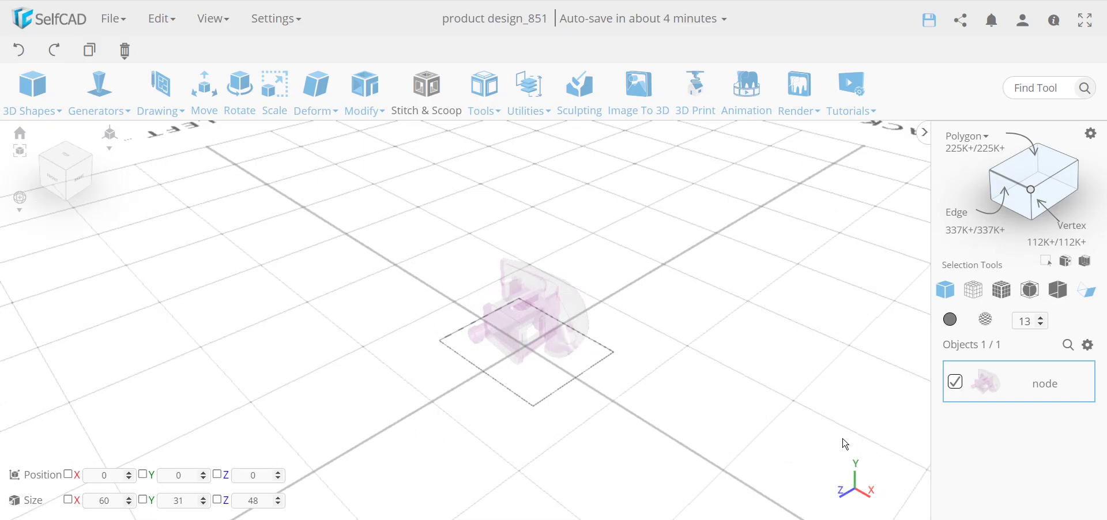
{"action": "left_click", "coordinate": [240, 98]}
{"action": "left_click", "coordinate": [51, 156]}
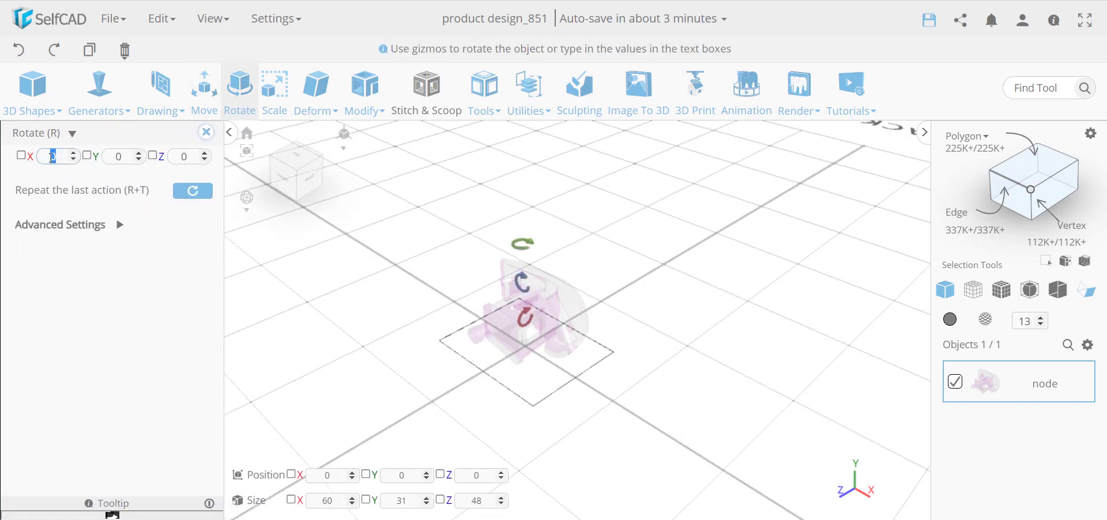
{"action": "type", "text": "90"}
{"action": "key", "text": "Return"}
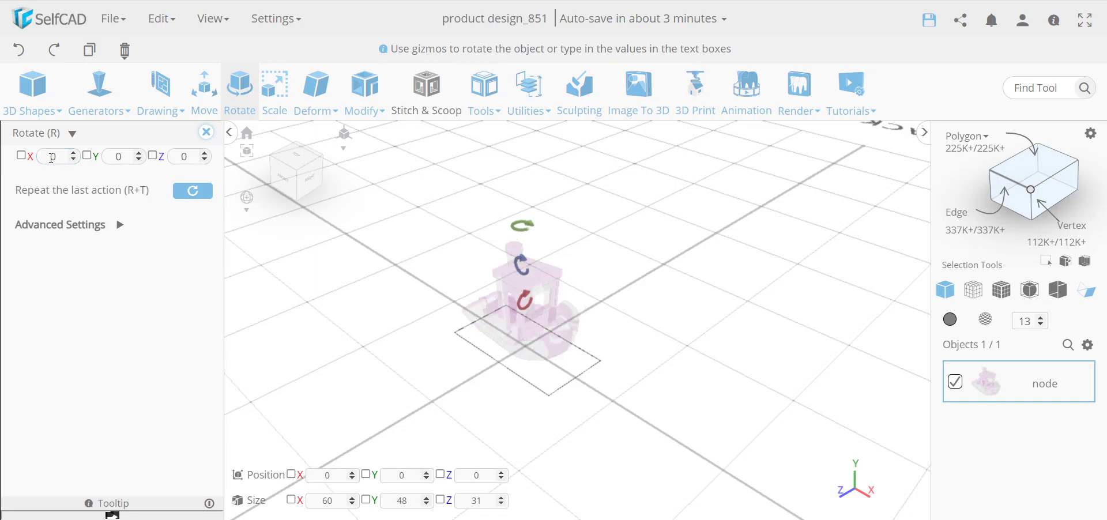
{"action": "left_click", "coordinate": [206, 132]}
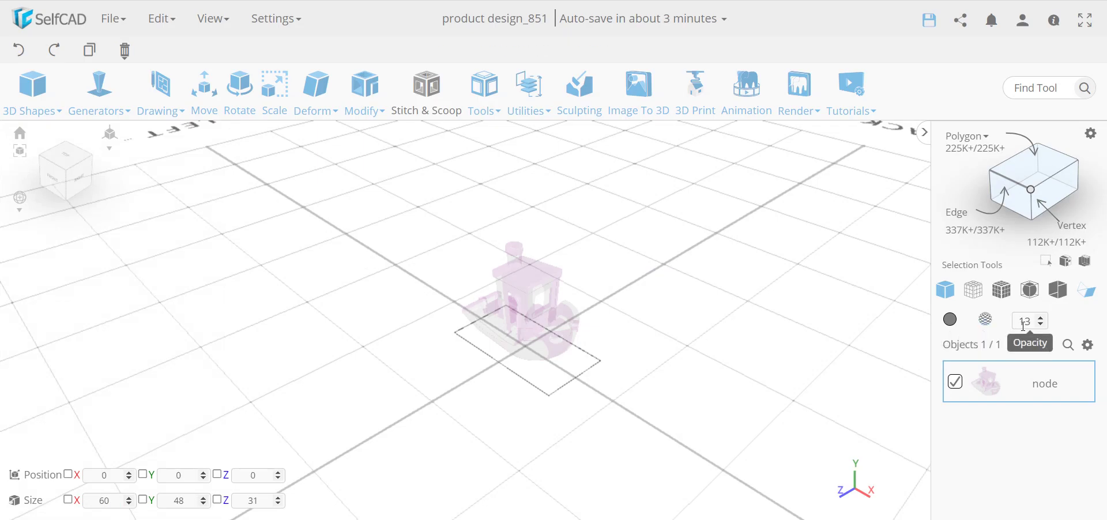
Reset the boat's material to the default settings and apply the change.
{"action": "left_click", "coordinate": [987, 322]}
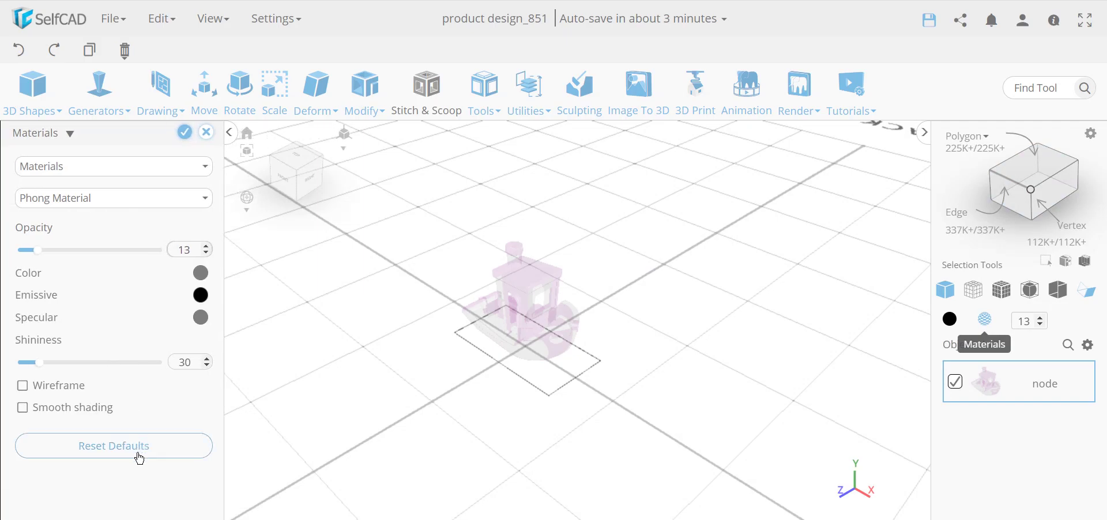
{"action": "left_click", "coordinate": [139, 452]}
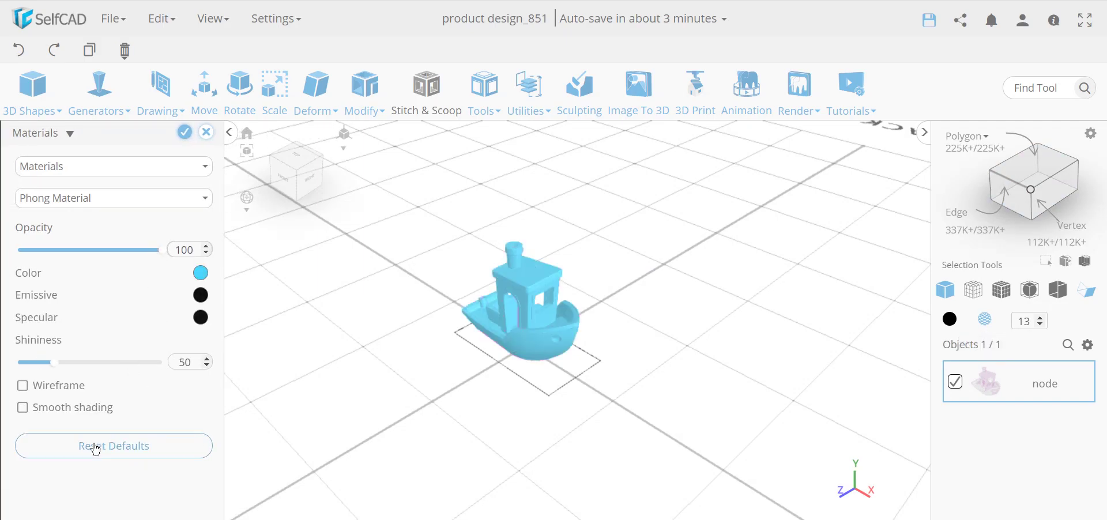
{"action": "left_click", "coordinate": [184, 132]}
Scale the boat with Keep Proportion enabled, setting its X size to 300.
{"action": "left_click_drag", "start_coordinate": [260, 237], "coordinate": [385, 363]}
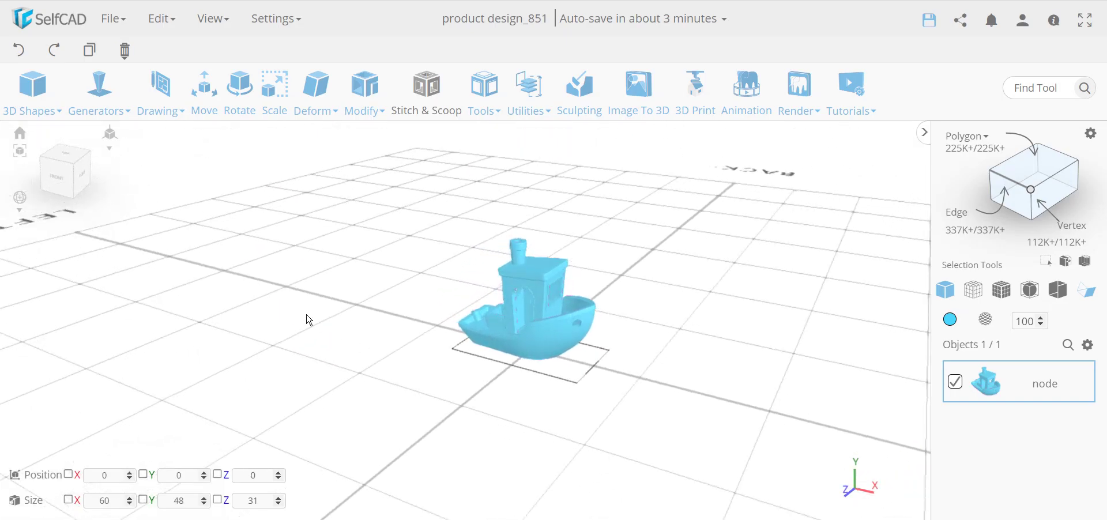
{"action": "left_click", "coordinate": [274, 98]}
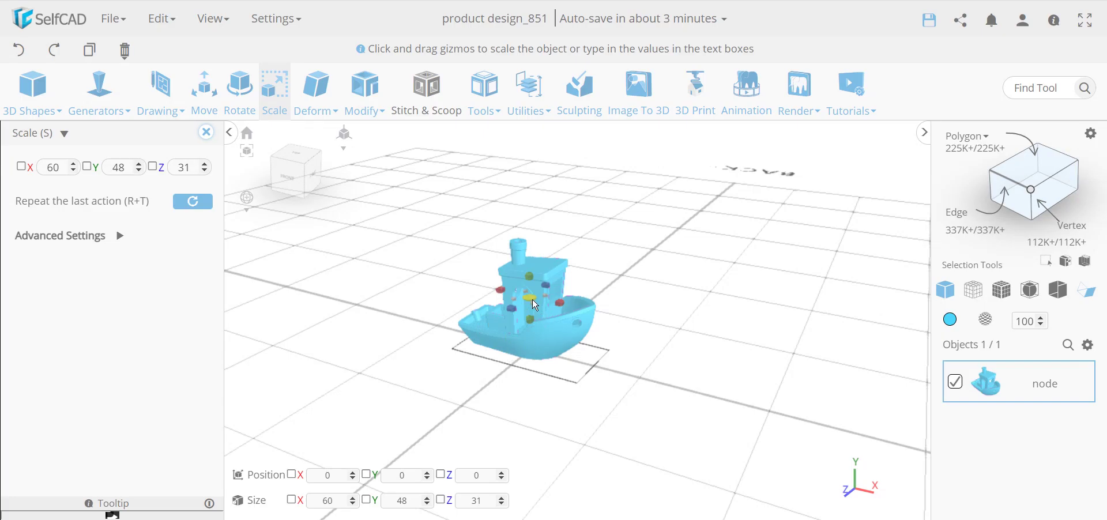
{"action": "left_click", "coordinate": [120, 236]}
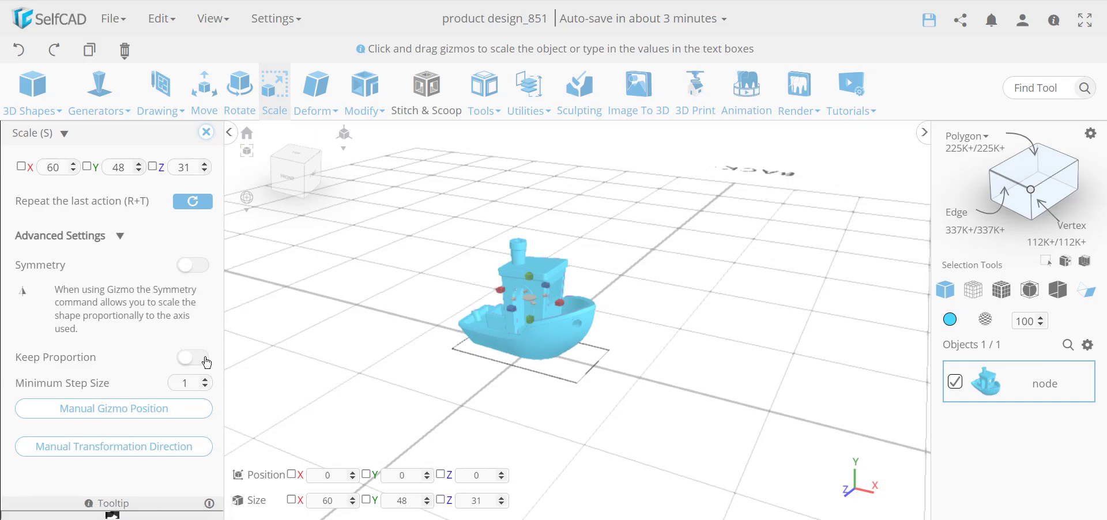
{"action": "left_click", "coordinate": [207, 362]}
{"action": "double_click", "coordinate": [52, 168]}
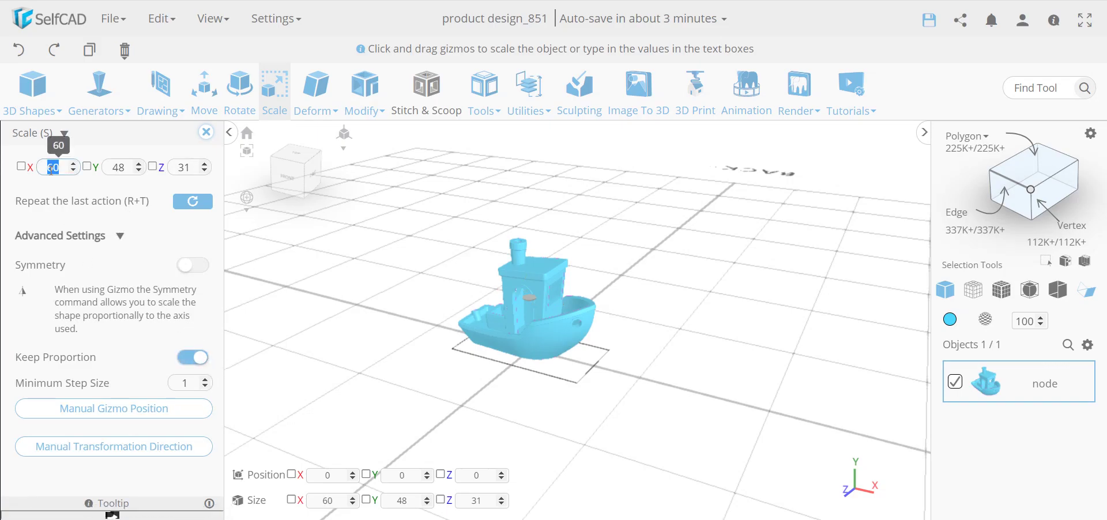
{"action": "type", "text": "300"}
{"action": "key", "text": "Return"}
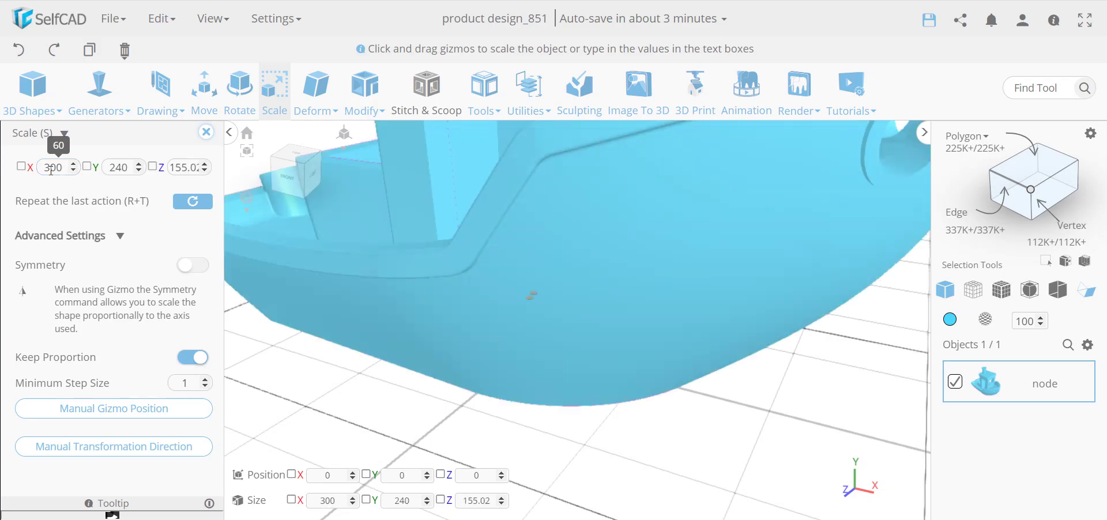
{"action": "left_click", "coordinate": [203, 136]}
Examine the engraved lettering on the boat's underside with and without wireframe display, and inspect the lettering on its stern.
{"action": "scroll", "coordinate": [390, 365], "scroll_direction": "down", "scroll_amount": 5}
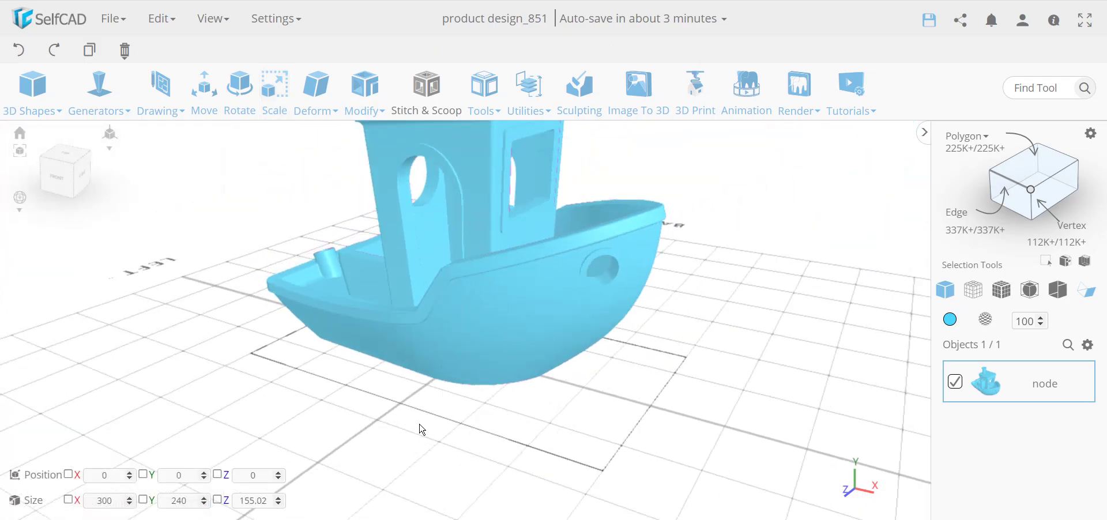
{"action": "left_click_drag", "start_coordinate": [423, 429], "coordinate": [427, 254]}
{"action": "scroll", "coordinate": [437, 264], "scroll_direction": "up", "scroll_amount": 3}
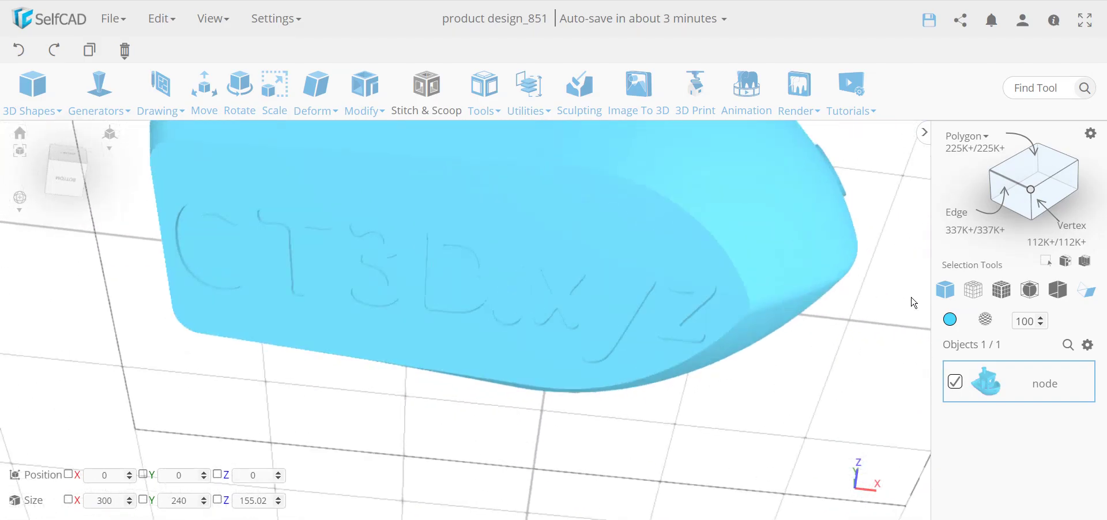
{"action": "left_click", "coordinate": [1002, 290]}
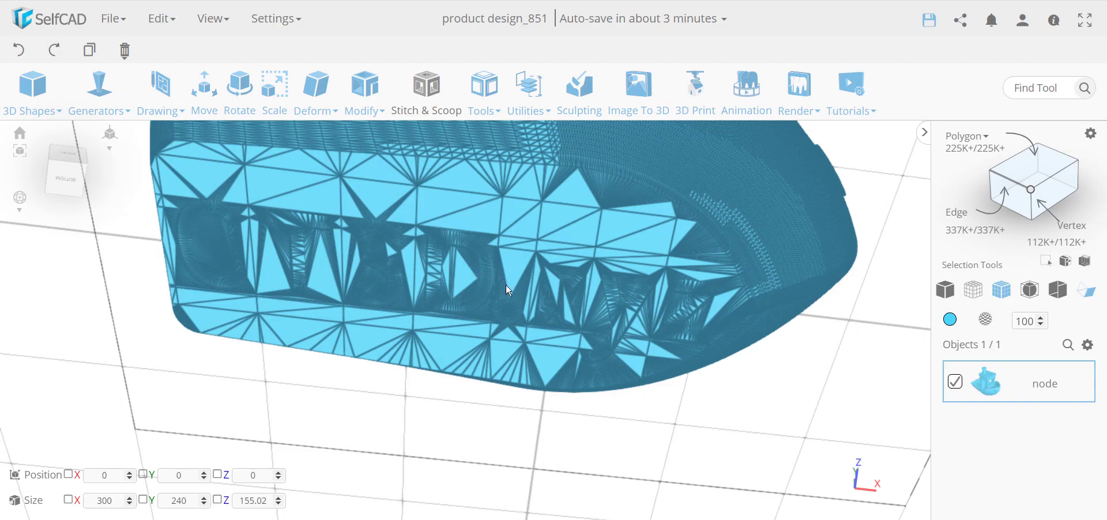
{"action": "left_click", "coordinate": [945, 290]}
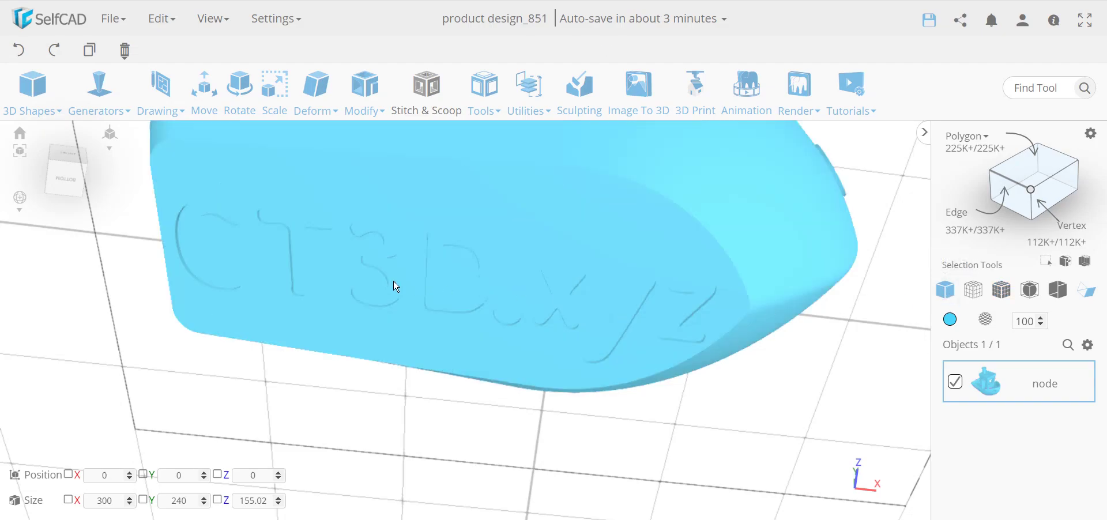
{"action": "left_click_drag", "start_coordinate": [384, 298], "coordinate": [573, 315]}
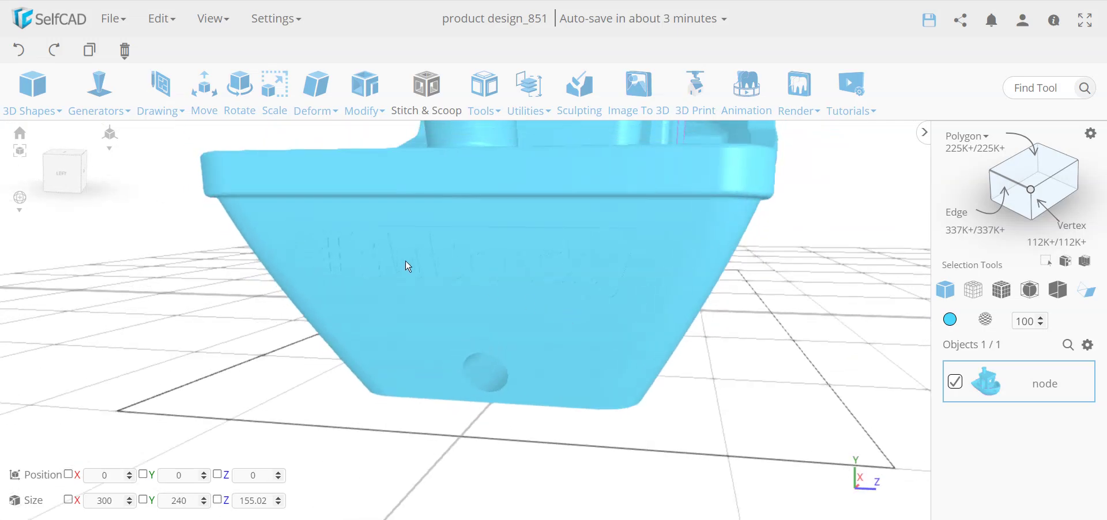
{"action": "left_click_drag", "start_coordinate": [408, 266], "coordinate": [461, 276]}
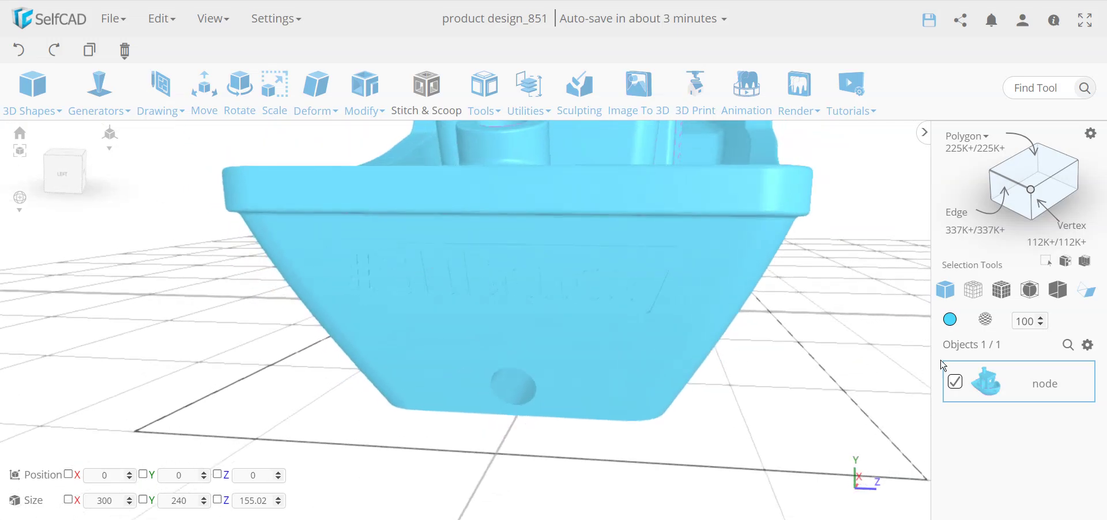
Switch the boat to smooth shading, comparing it with flat shading on the rear deck and checking the stern lettering.
{"action": "left_click", "coordinate": [1030, 291]}
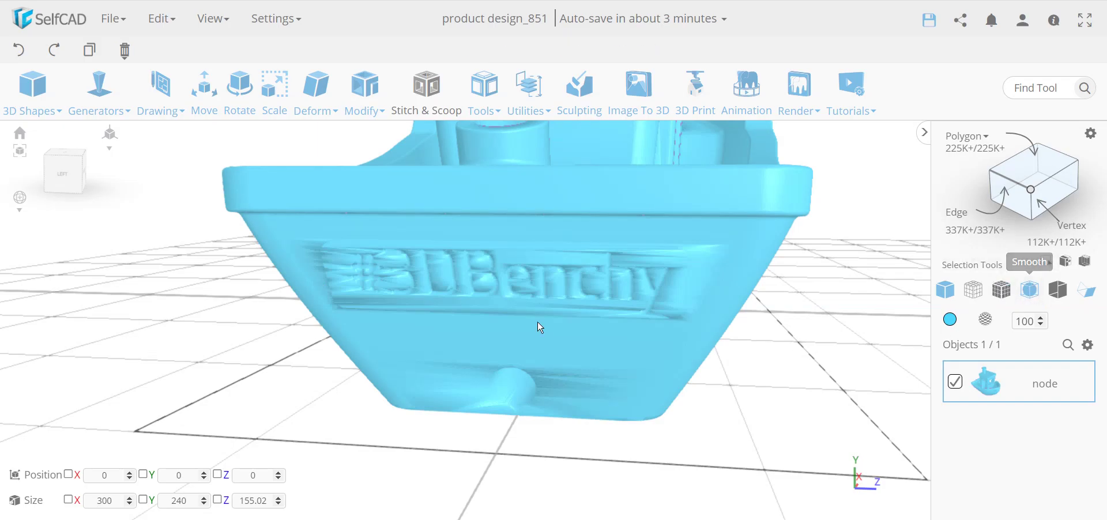
{"action": "left_click", "coordinate": [378, 106]}
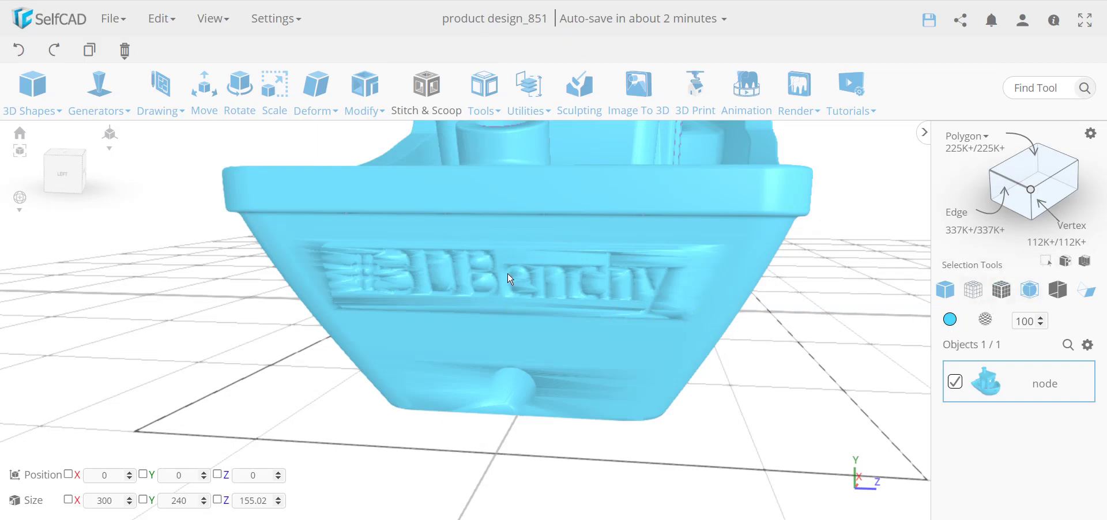
{"action": "right_click_drag", "start_coordinate": [511, 279], "coordinate": [447, 237]}
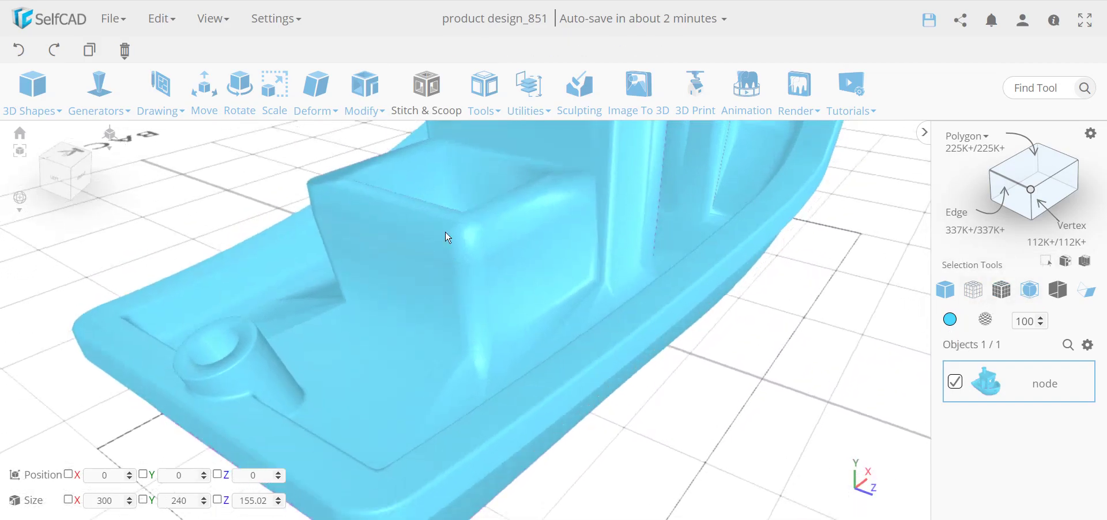
{"action": "left_click", "coordinate": [1030, 290]}
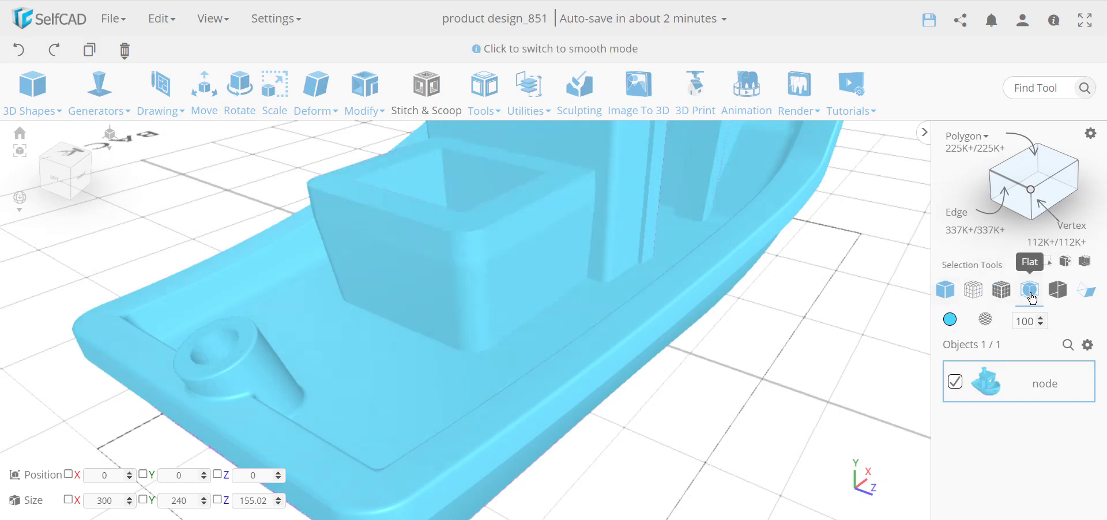
{"action": "left_click", "coordinate": [1030, 289]}
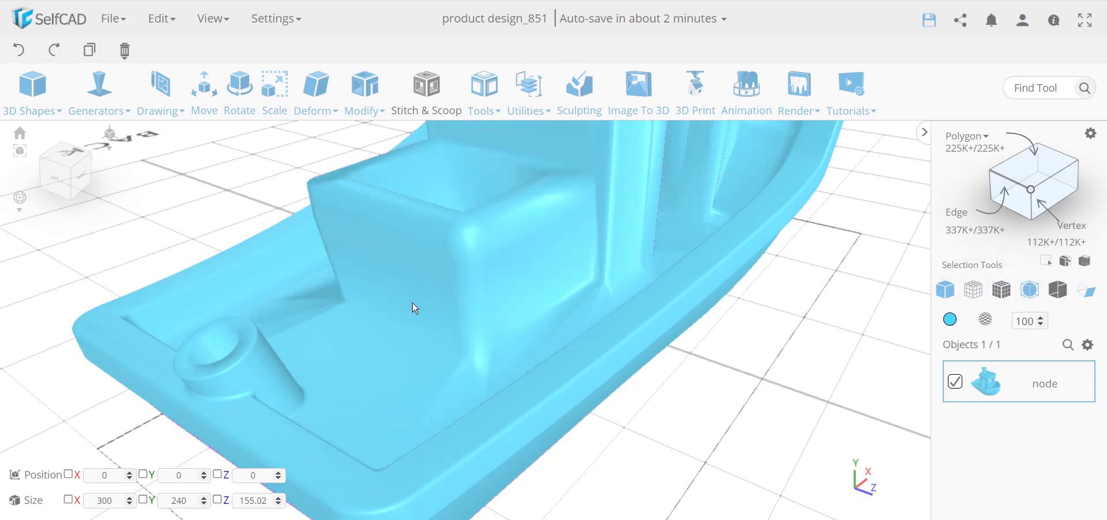
{"action": "right_click_drag", "start_coordinate": [420, 361], "coordinate": [440, 406]}
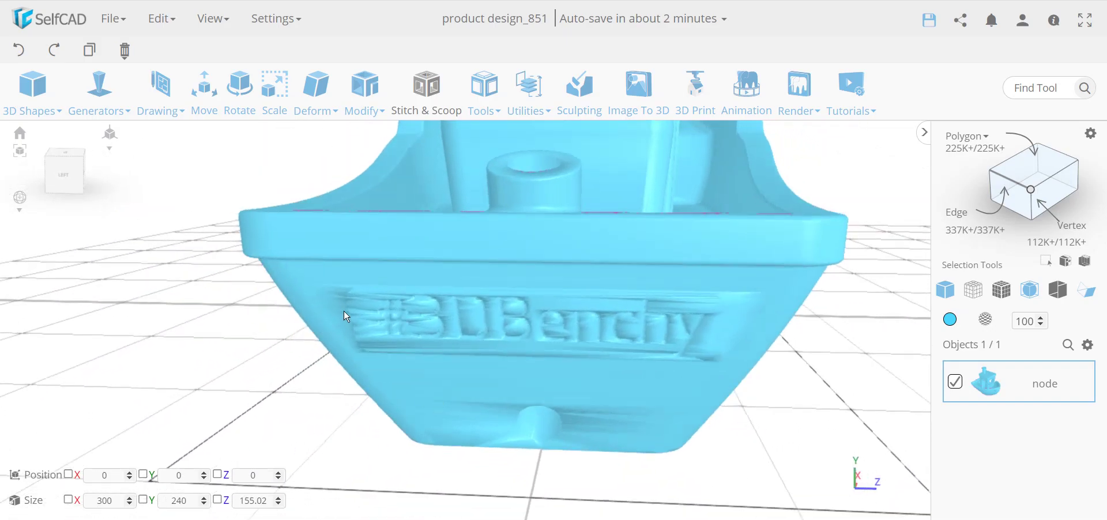
{"action": "right_click_drag", "start_coordinate": [639, 347], "coordinate": [389, 283]}
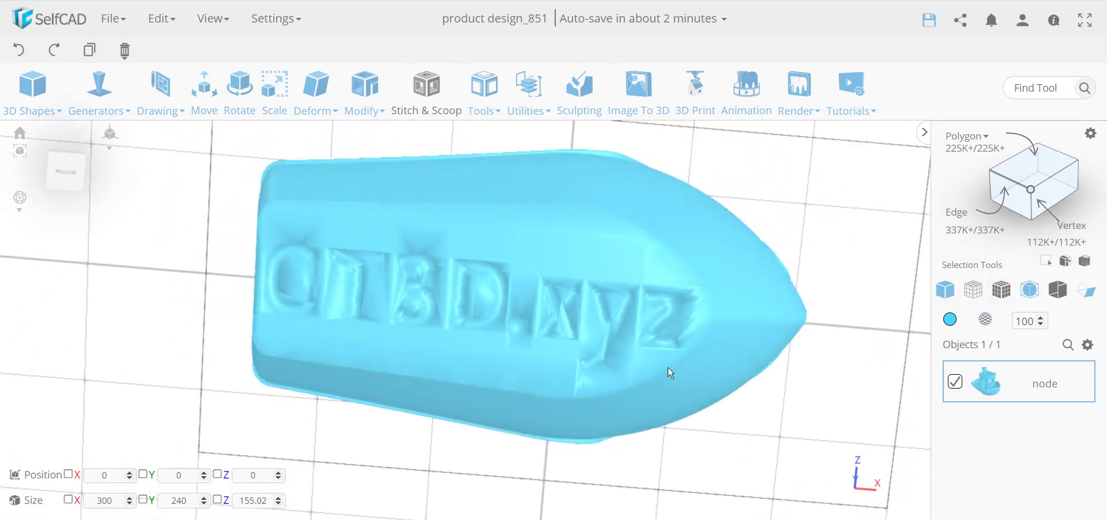
Compare flat and smooth shading on the underside lettering up close, and inspect the smooth-shaded boat from the stern and below.
{"action": "left_click", "coordinate": [1030, 290]}
{"action": "scroll", "coordinate": [476, 288], "scroll_direction": "up", "scroll_amount": 5}
{"action": "scroll", "coordinate": [477, 289], "scroll_direction": "up", "scroll_amount": 5}
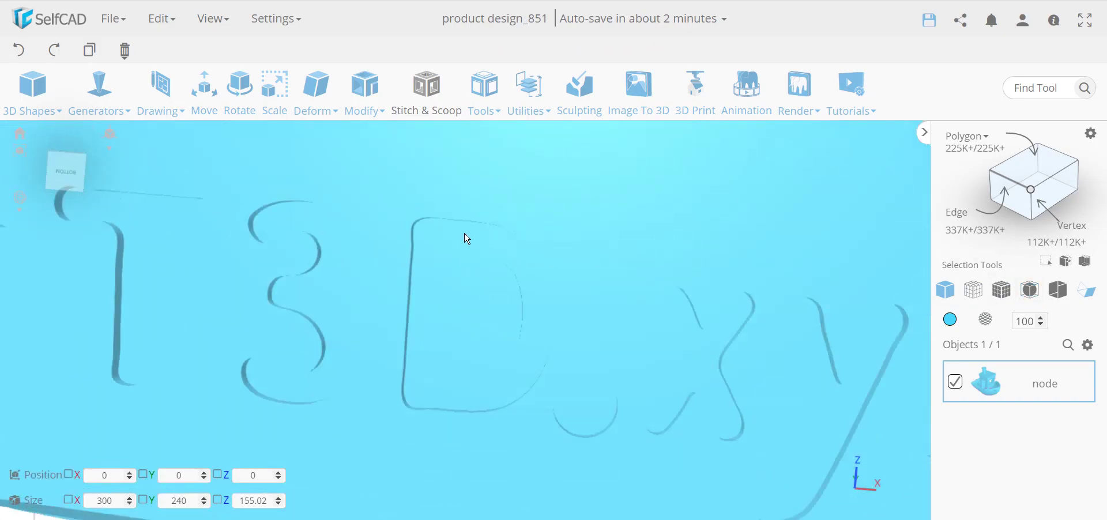
{"action": "scroll", "coordinate": [484, 285], "scroll_direction": "down", "scroll_amount": 5}
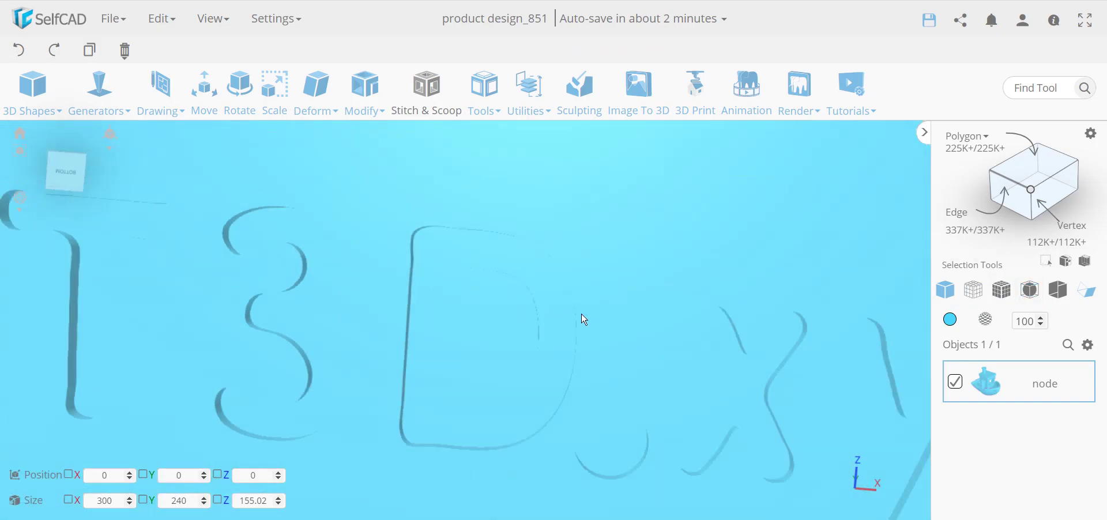
{"action": "left_click", "coordinate": [1030, 289]}
{"action": "scroll", "coordinate": [717, 346], "scroll_direction": "down", "scroll_amount": 10}
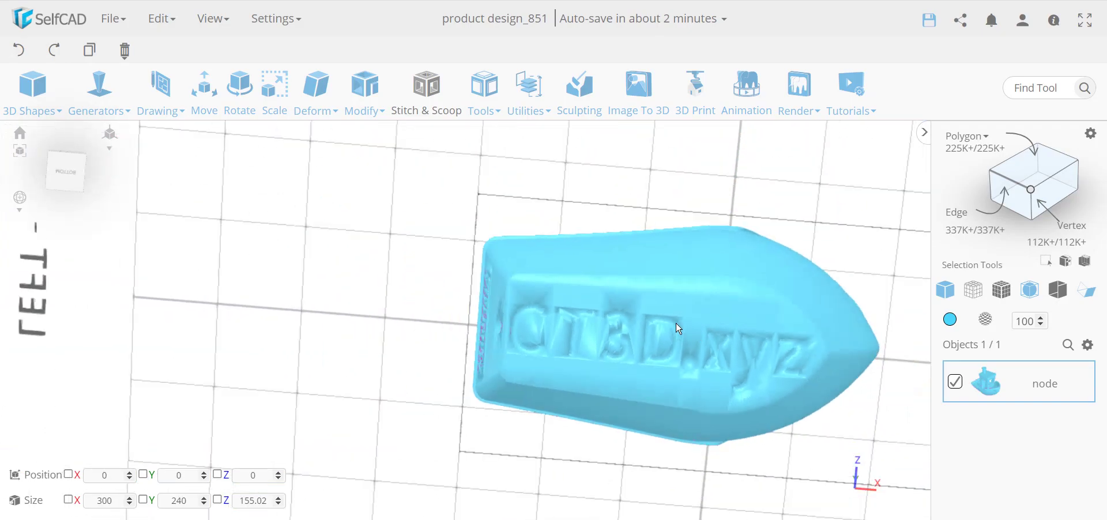
{"action": "left_click_drag", "start_coordinate": [674, 321], "coordinate": [597, 340]}
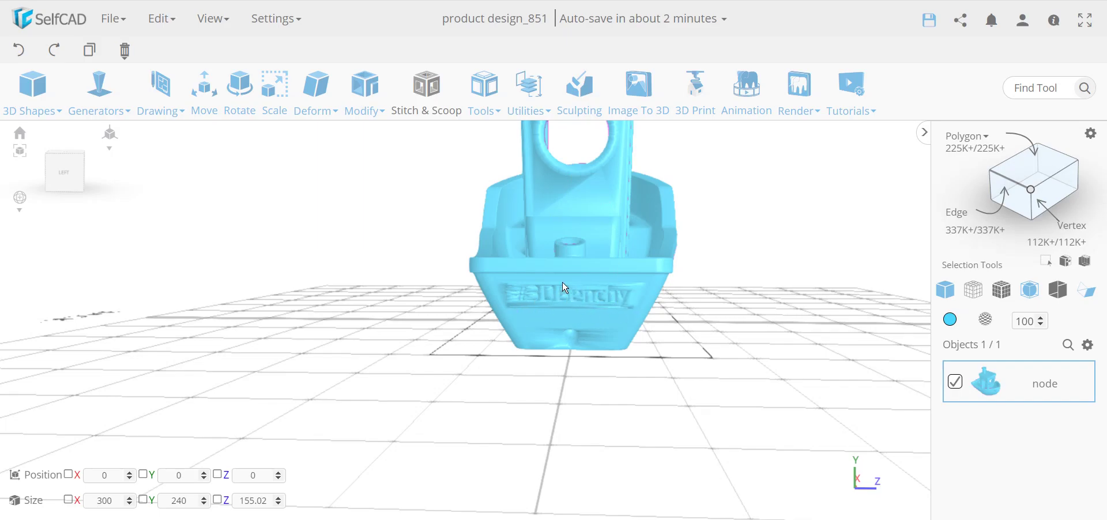
{"action": "left_click_drag", "start_coordinate": [572, 319], "coordinate": [516, 315]}
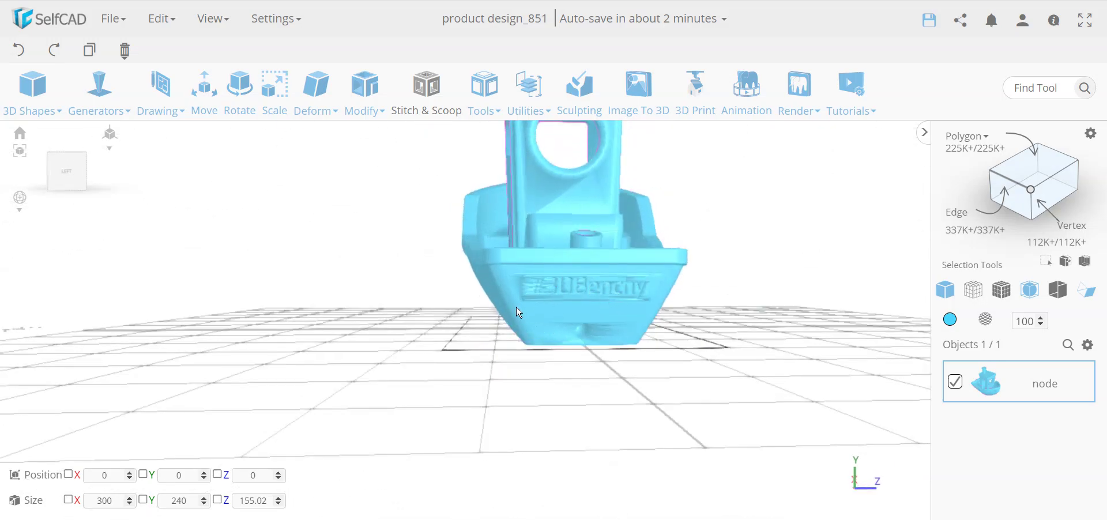
{"action": "left_click_drag", "start_coordinate": [572, 350], "coordinate": [534, 187]}
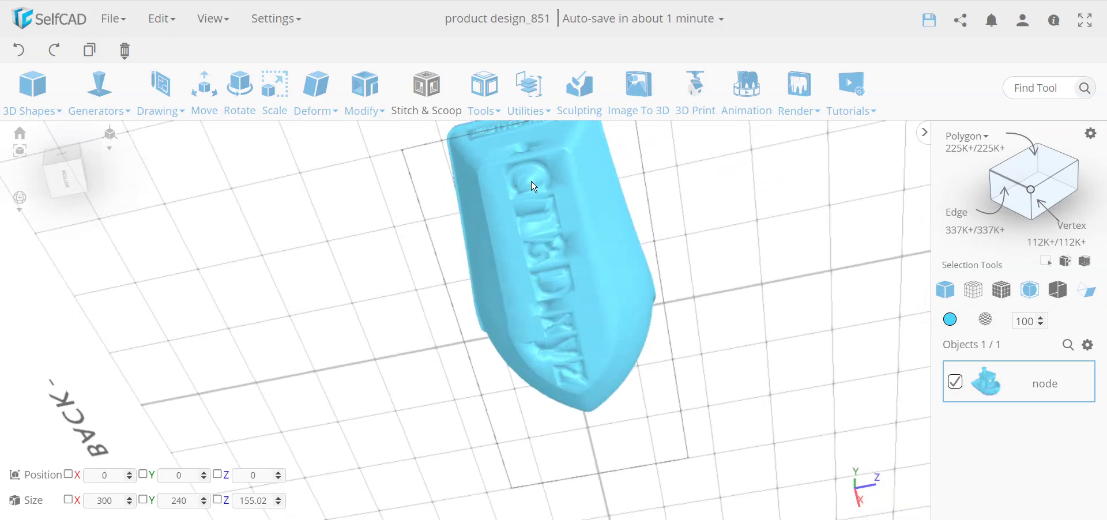
Switch to polygon selection and try selecting the flat face around the lettering on the boat's underside, then clear it.
{"action": "left_click_drag", "start_coordinate": [554, 362], "coordinate": [340, 273]}
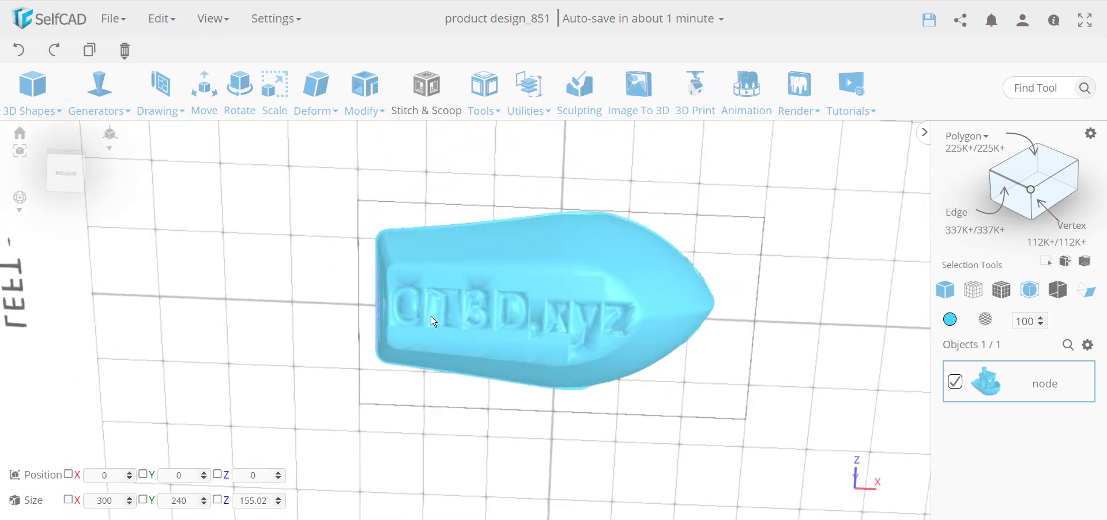
{"action": "left_click", "coordinate": [958, 149]}
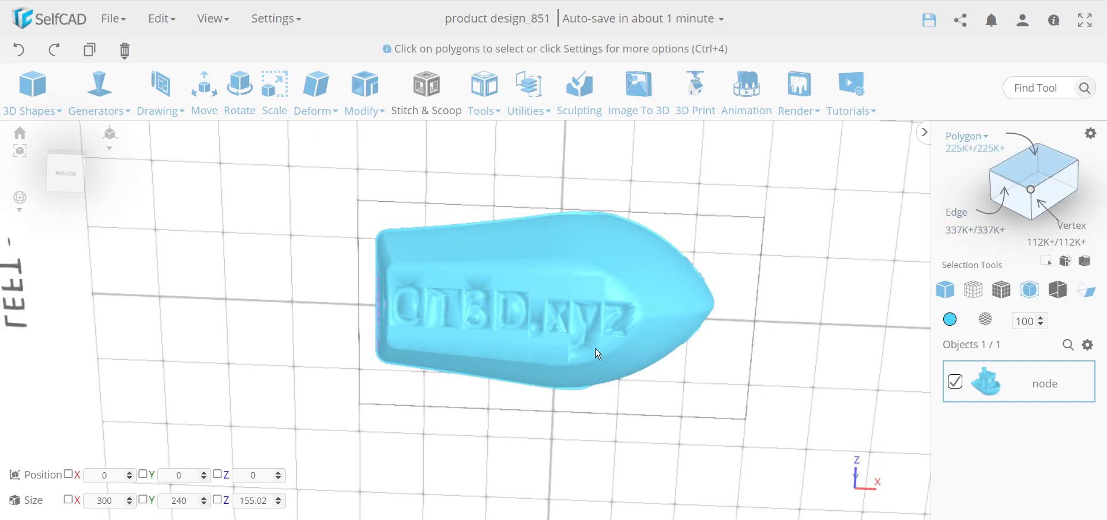
{"action": "left_click", "coordinate": [555, 279]}
{"action": "left_click", "coordinate": [555, 279]}
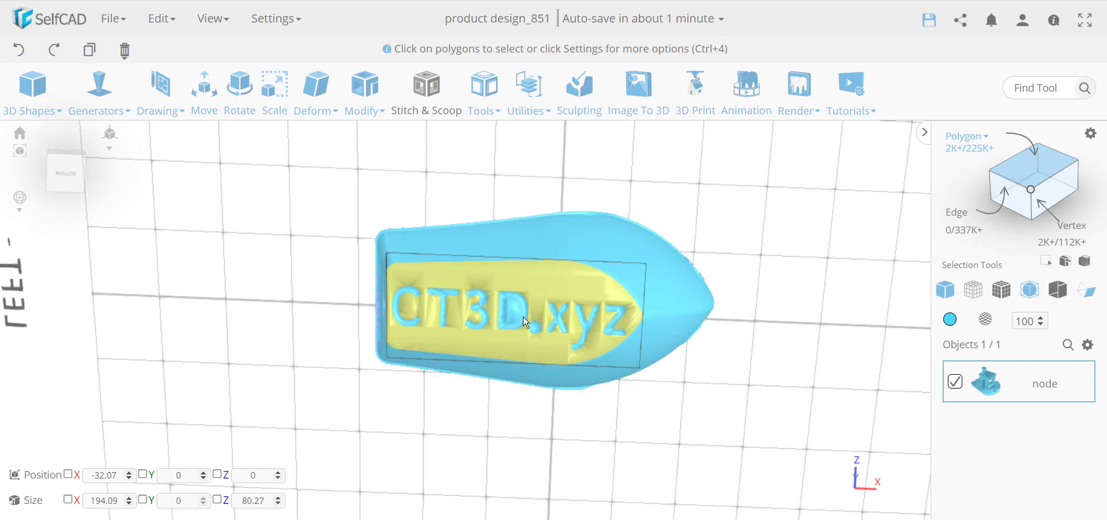
{"action": "left_click", "coordinate": [667, 426]}
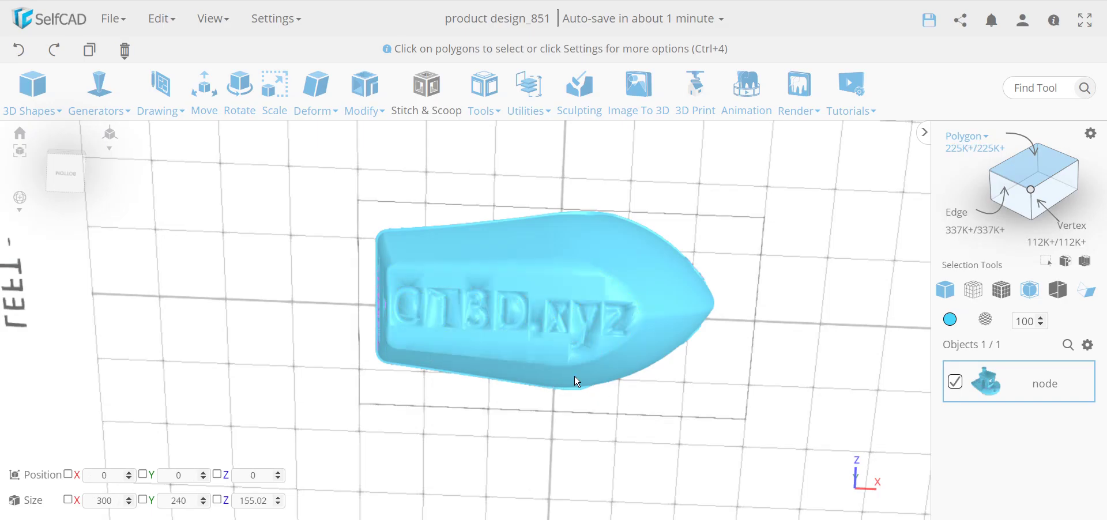
Try selecting the inner island of the letter D and then its recessed floor, clearing each selection.
{"action": "left_click", "coordinate": [517, 313]}
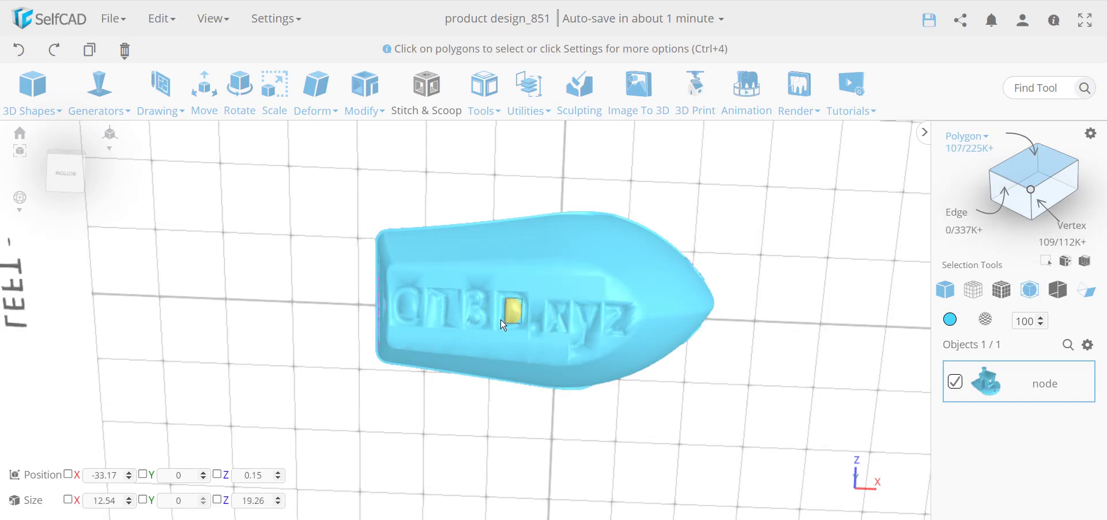
{"action": "key", "text": "ctrl+a"}
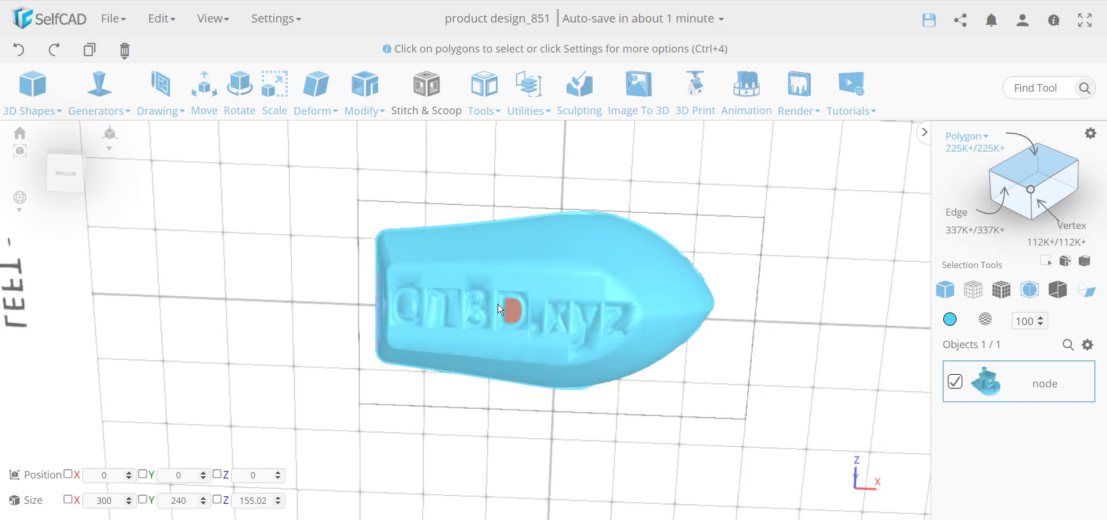
{"action": "left_click", "coordinate": [506, 313]}
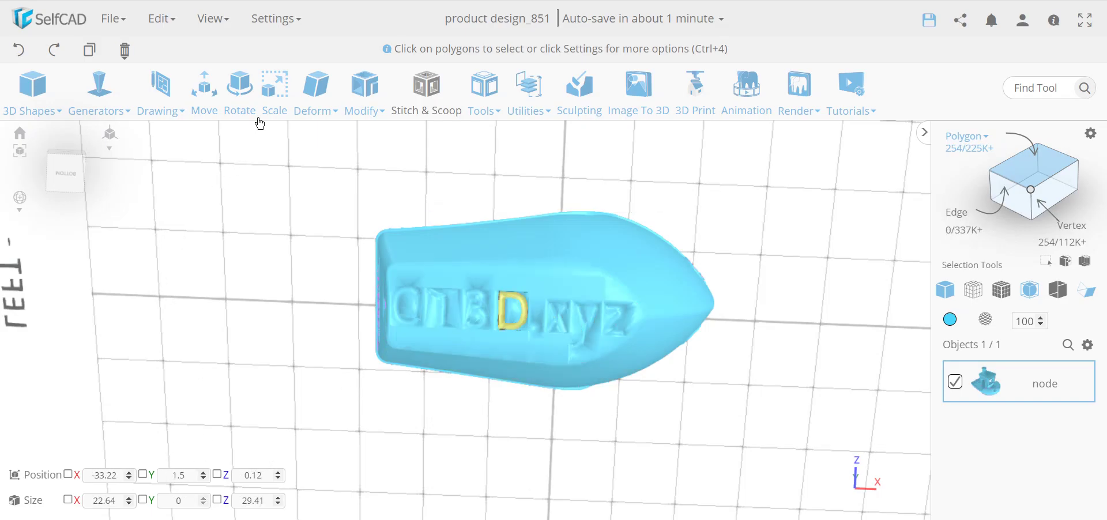
{"action": "key", "text": "ctrl+a"}
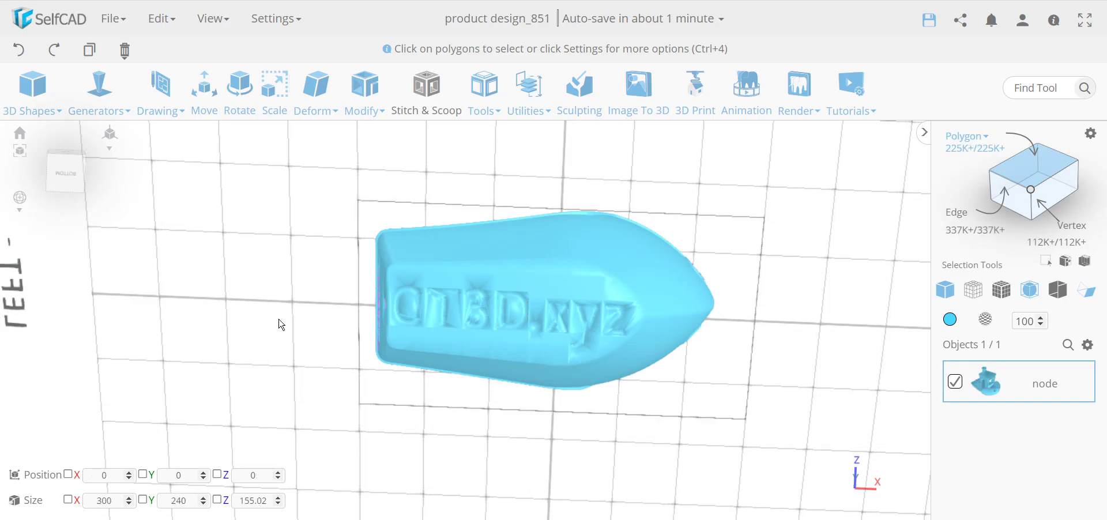
Select the flat underside face together with the recessed letter faces of CT3D.xyz and delete them.
{"action": "left_click", "coordinate": [409, 296]}
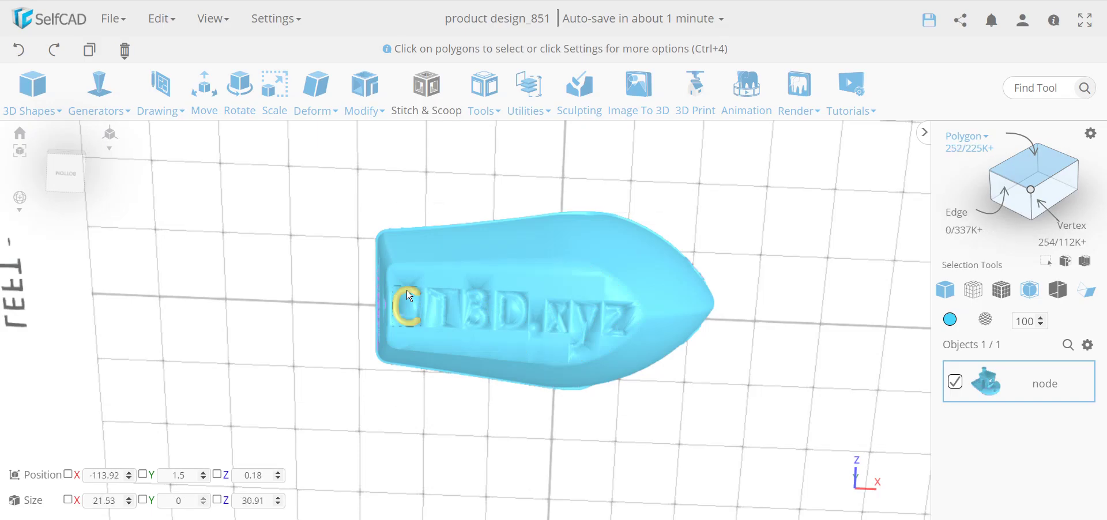
{"action": "left_click", "coordinate": [448, 283]}
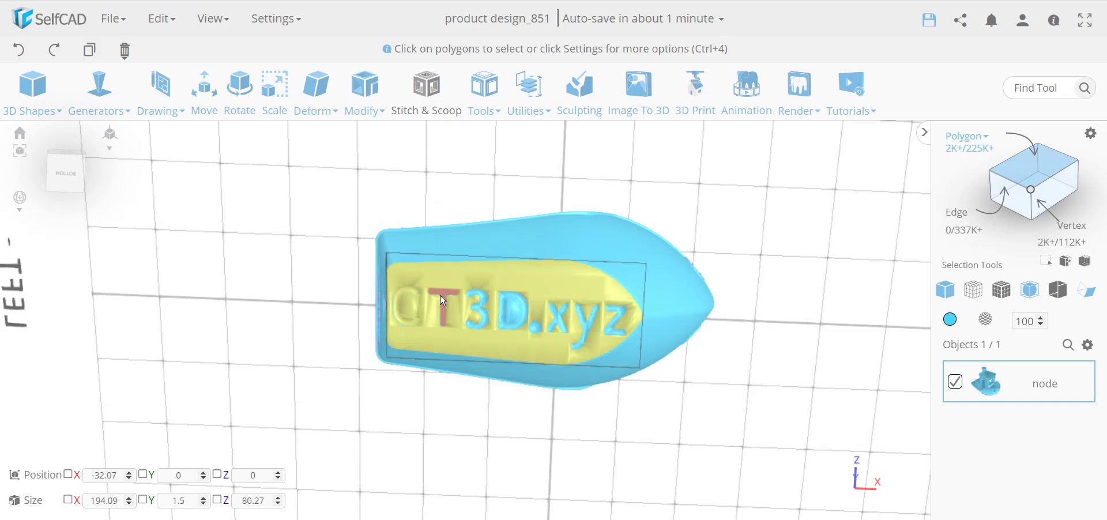
{"action": "left_click", "coordinate": [600, 345]}
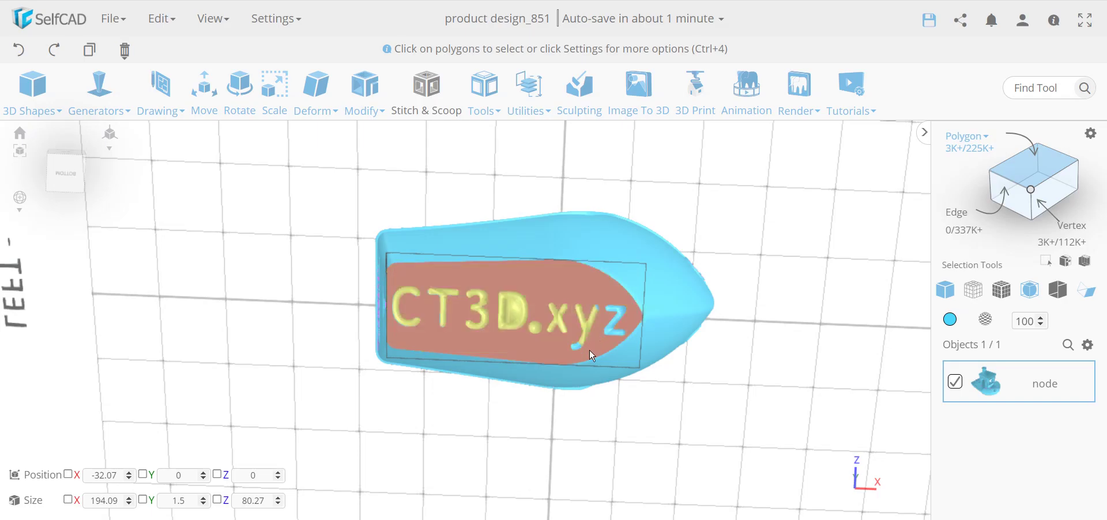
{"action": "left_click", "coordinate": [629, 321]}
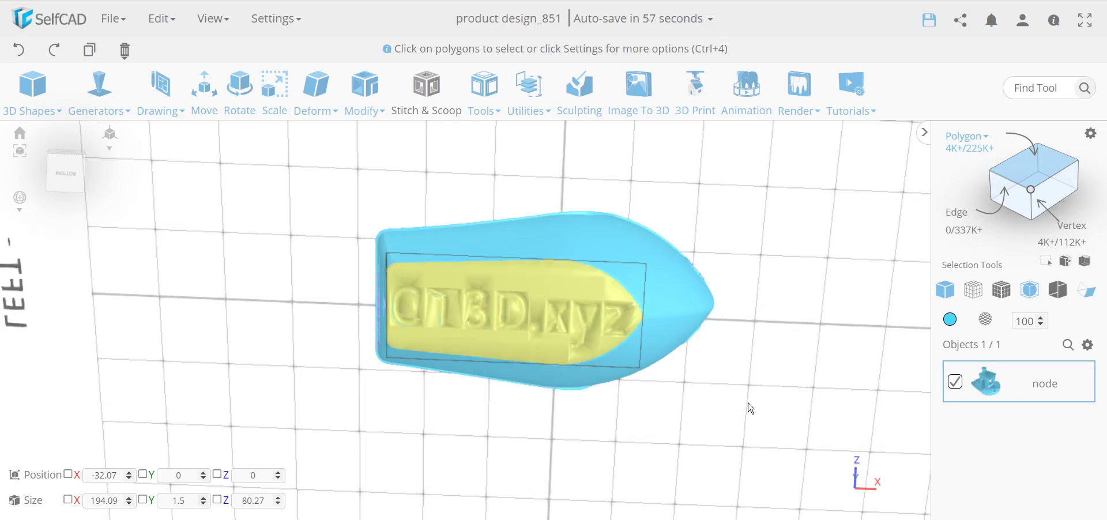
{"action": "key", "text": "Delete"}
{"action": "key", "text": "Return"}
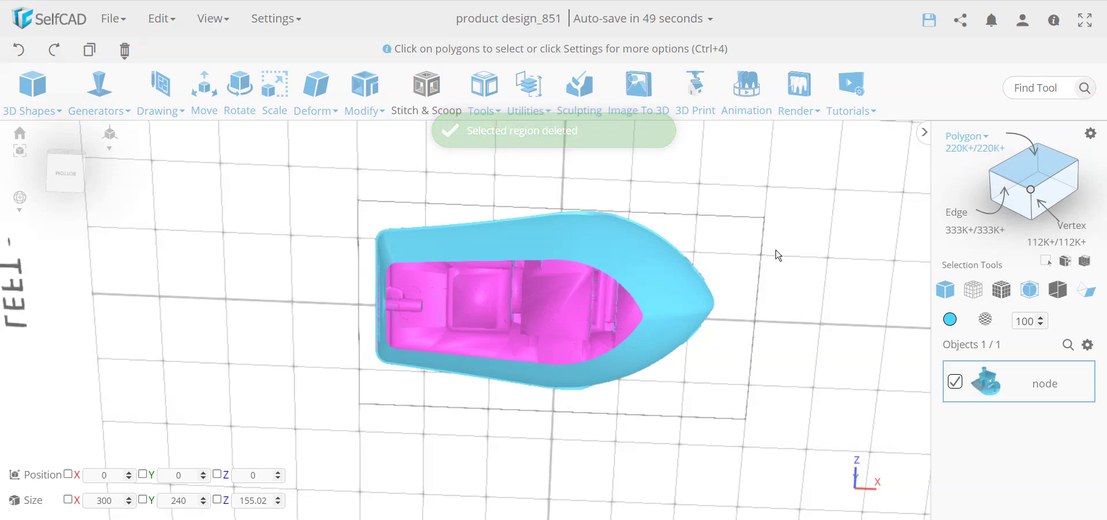
Inspect the opened hull from below, undo the deletion of the underside faces and clear the selection.
{"action": "right_click_drag", "start_coordinate": [776, 252], "coordinate": [788, 313]}
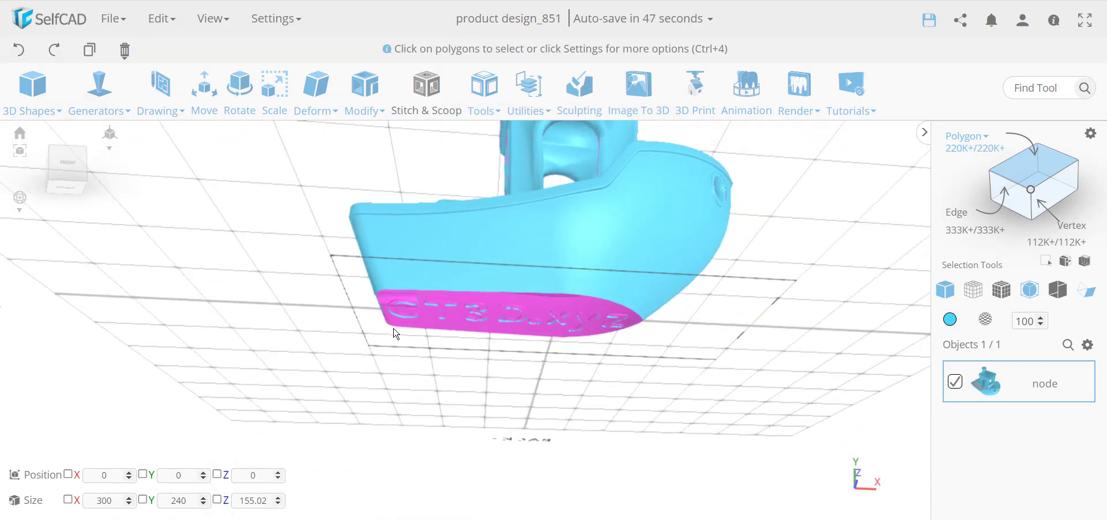
{"action": "scroll", "coordinate": [658, 349], "scroll_direction": "up", "scroll_amount": 6}
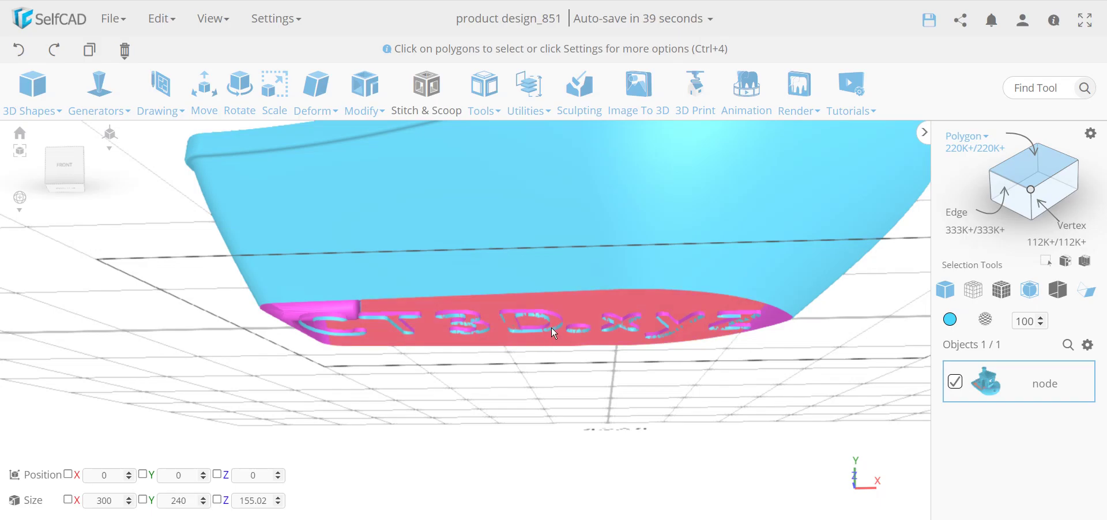
{"action": "left_click_drag", "start_coordinate": [533, 365], "coordinate": [566, 408]}
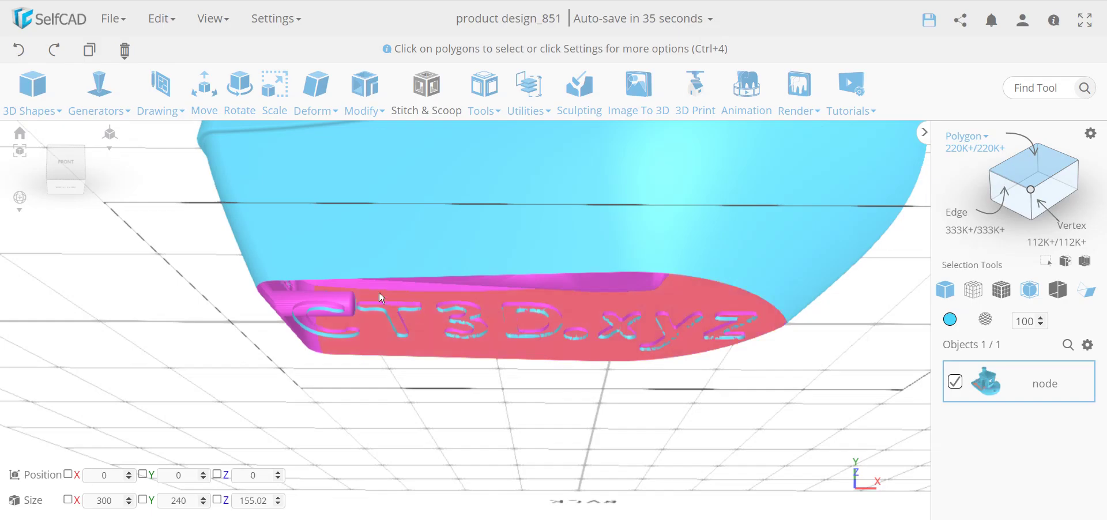
{"action": "left_click", "coordinate": [20, 52]}
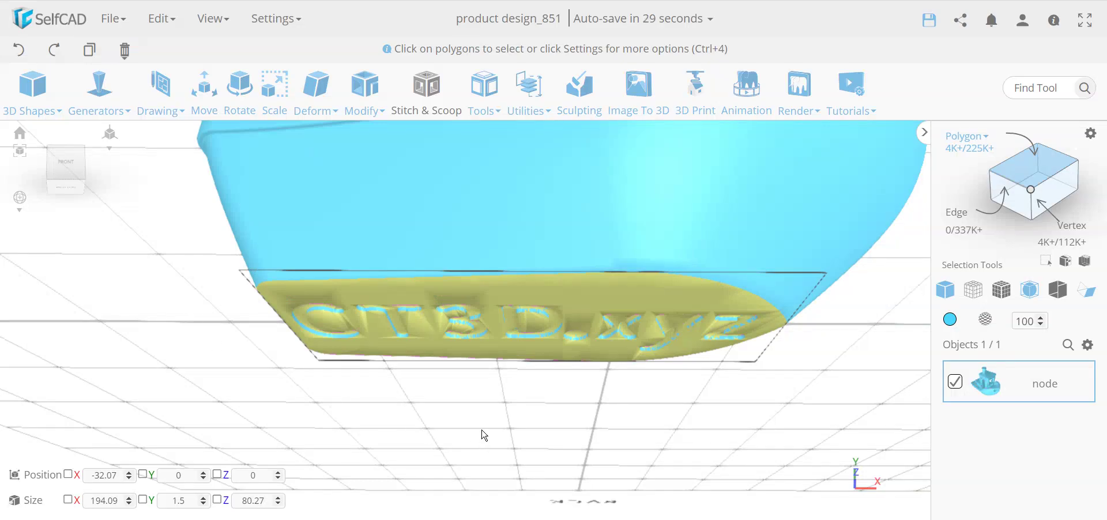
{"action": "scroll", "coordinate": [484, 435], "scroll_direction": "up", "scroll_amount": 3}
{"action": "left_click", "coordinate": [484, 432]}
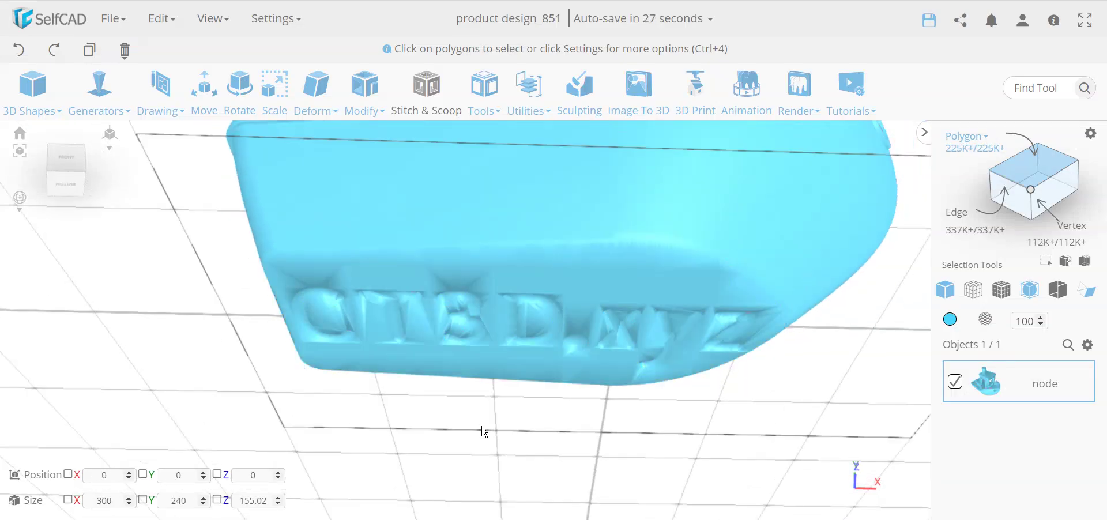
Try a box selection of the hull's lowest layer in wireframe display, then return to solid display.
{"action": "left_click_drag", "start_coordinate": [484, 432], "coordinate": [626, 426]}
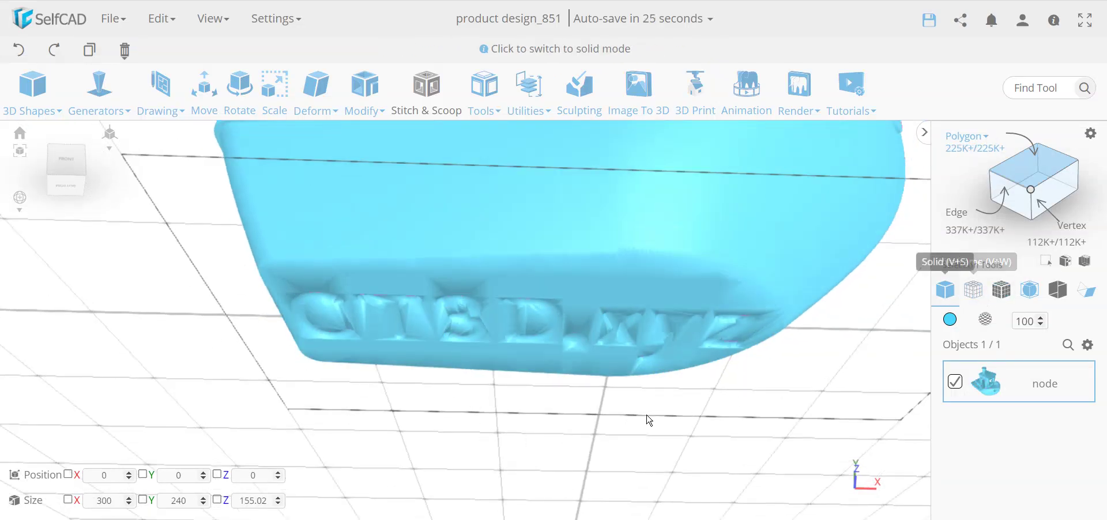
{"action": "left_click", "coordinate": [974, 302]}
{"action": "right_click_drag", "start_coordinate": [805, 399], "coordinate": [813, 429]}
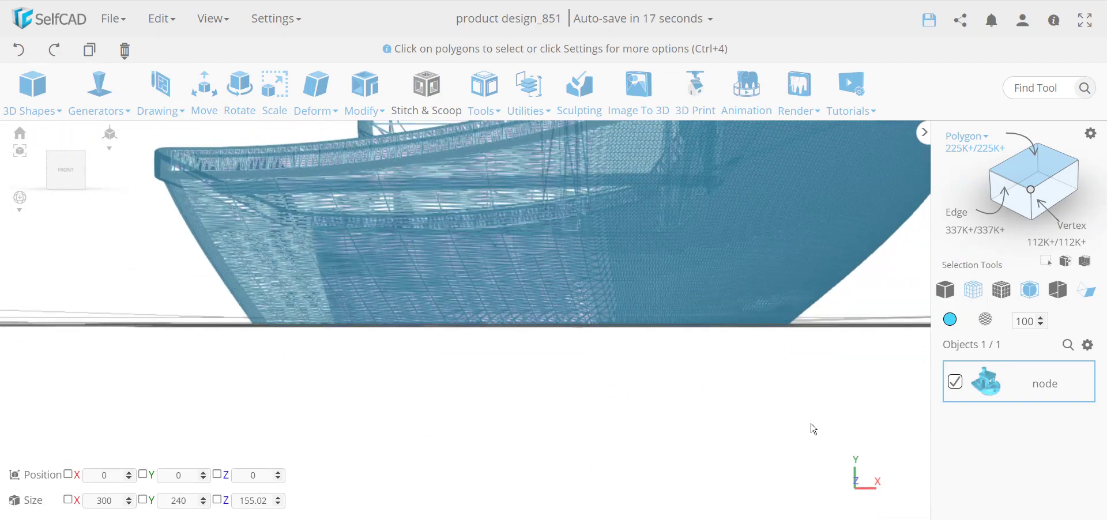
{"action": "left_click_drag", "start_coordinate": [822, 370], "coordinate": [214, 326]}
{"action": "left_click", "coordinate": [952, 296]}
{"action": "mouse_move", "coordinate": [671, 421]}
{"action": "right_mouse_down"}
{"action": "mouse_move", "coordinate": [663, 398]}
{"action": "mouse_move", "coordinate": [696, 359]}
{"action": "mouse_move", "coordinate": [697, 338]}
{"action": "mouse_move", "coordinate": [680, 369]}
{"action": "mouse_move", "coordinate": [709, 388]}
{"action": "mouse_move", "coordinate": [709, 425]}
{"action": "mouse_move", "coordinate": [689, 413]}
{"action": "mouse_move", "coordinate": [805, 405]}
{"action": "mouse_move", "coordinate": [828, 415]}
{"action": "mouse_move", "coordinate": [783, 427]}
{"action": "mouse_move", "coordinate": [836, 411]}
{"action": "right_mouse_up"}
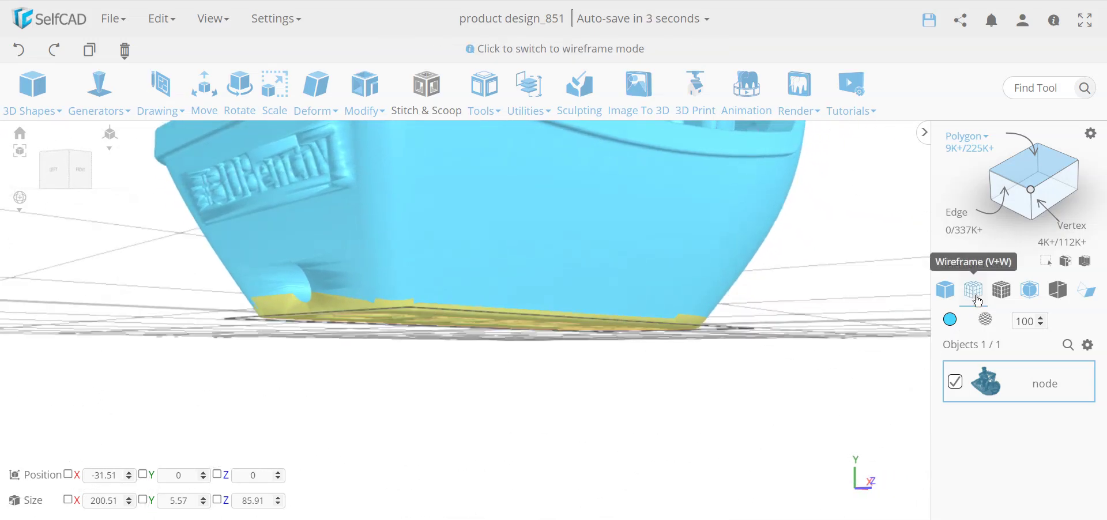
Check the selected hull bottom from the stern side, reset the selection and look over the engraved underside.
{"action": "right_click_drag", "start_coordinate": [420, 456], "coordinate": [455, 453]}
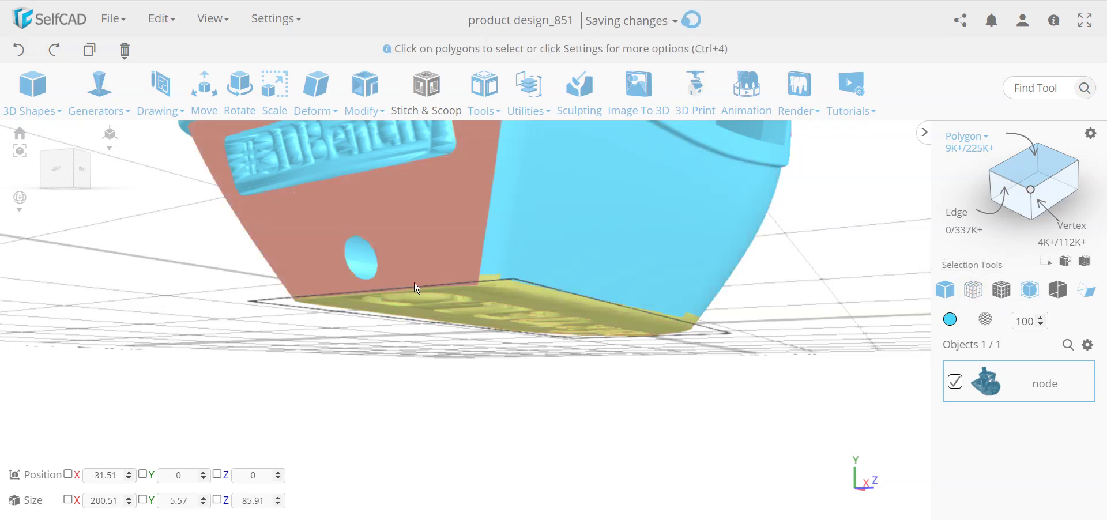
{"action": "right_click_drag", "start_coordinate": [677, 410], "coordinate": [666, 450]}
{"action": "key", "text": "ctrl+a"}
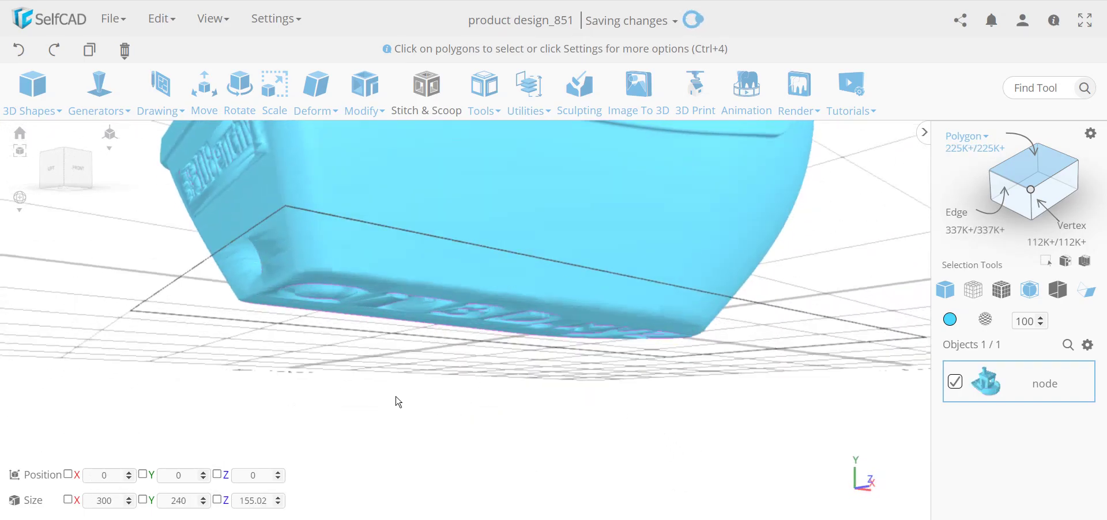
{"action": "right_click_drag", "start_coordinate": [398, 402], "coordinate": [606, 404]}
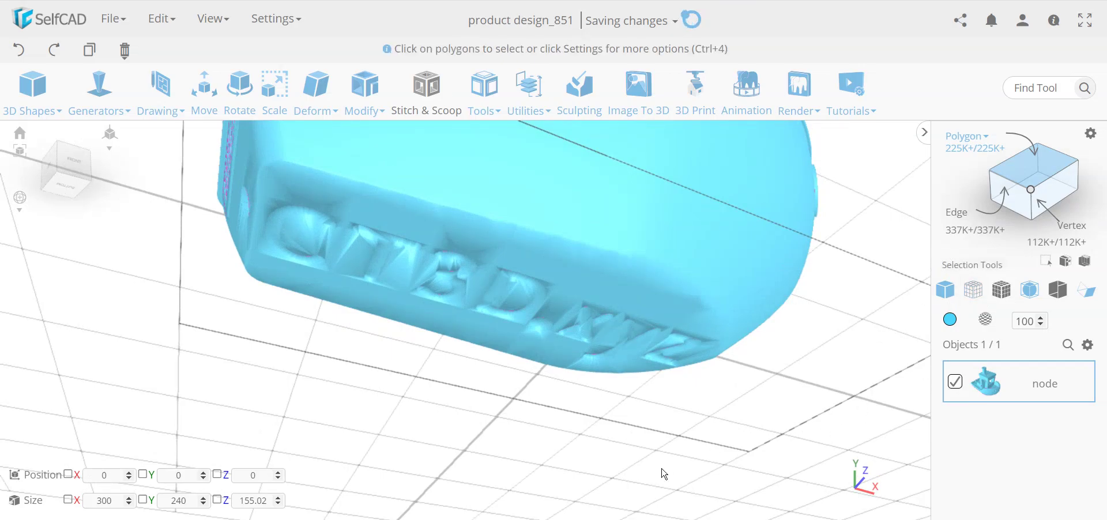
{"action": "right_click_drag", "start_coordinate": [663, 473], "coordinate": [709, 504]}
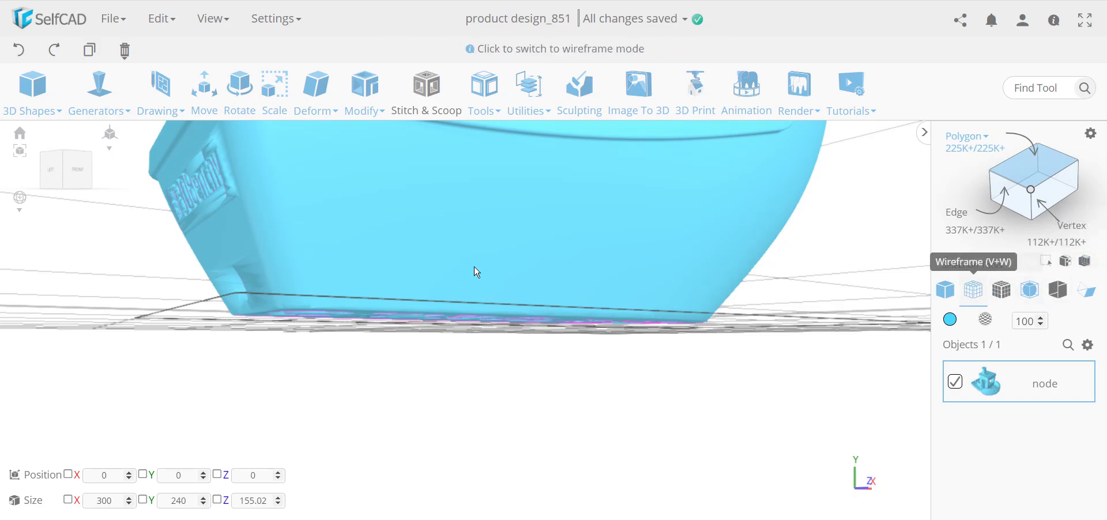
Select everything above the hull's lowest layer with Cube Selection, using Exact selection and Transparency and setting Bottom to 2.
{"action": "left_click", "coordinate": [1087, 263]}
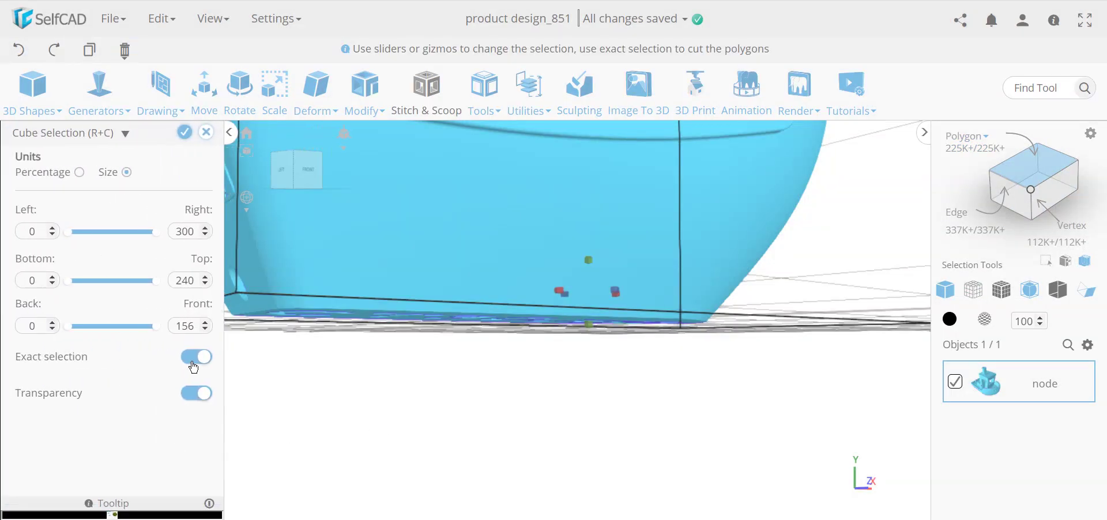
{"action": "left_click_drag", "start_coordinate": [580, 384], "coordinate": [471, 266]}
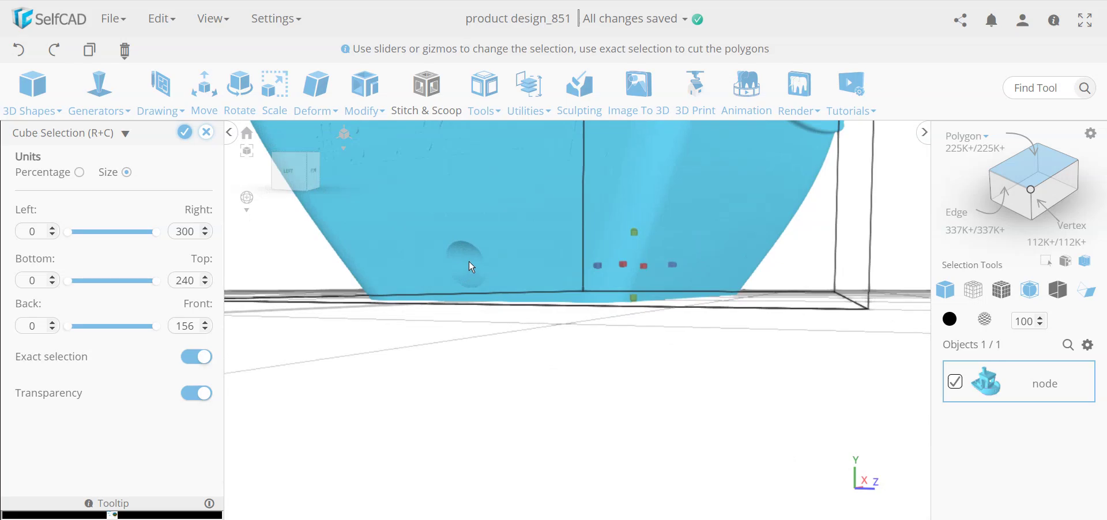
{"action": "left_click_drag", "start_coordinate": [620, 393], "coordinate": [636, 443]}
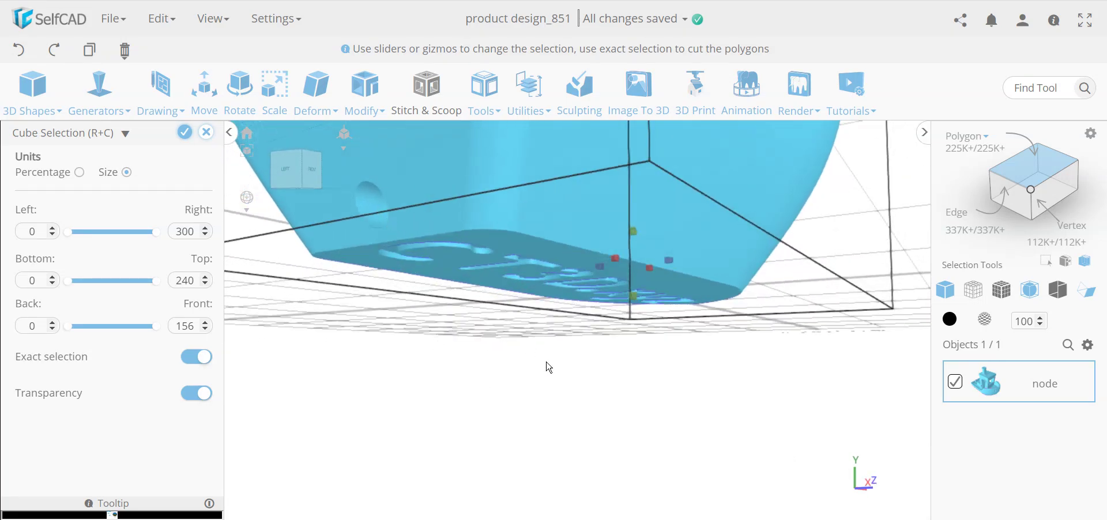
{"action": "left_click_drag", "start_coordinate": [625, 410], "coordinate": [613, 398]}
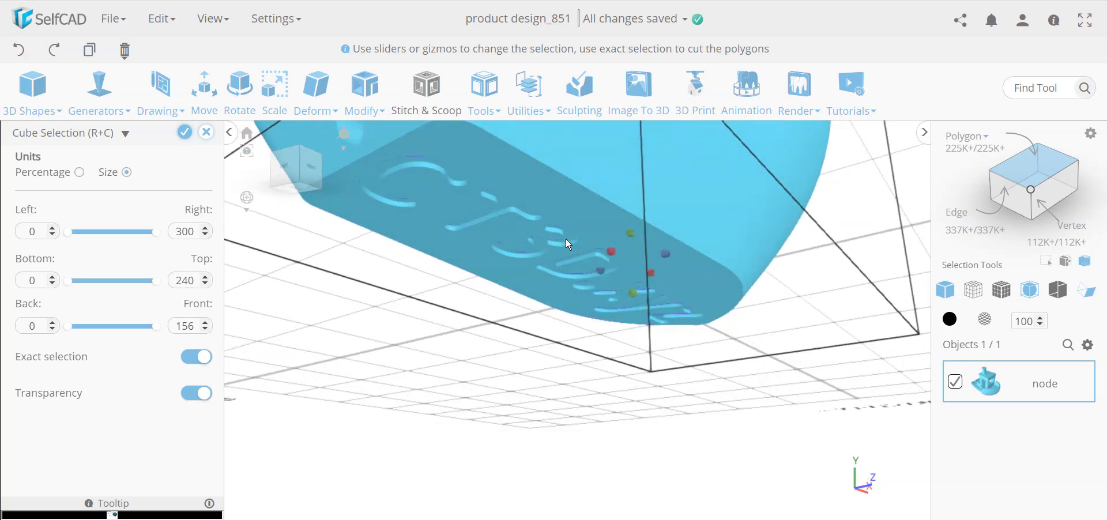
{"action": "left_click_drag", "start_coordinate": [564, 279], "coordinate": [609, 403]}
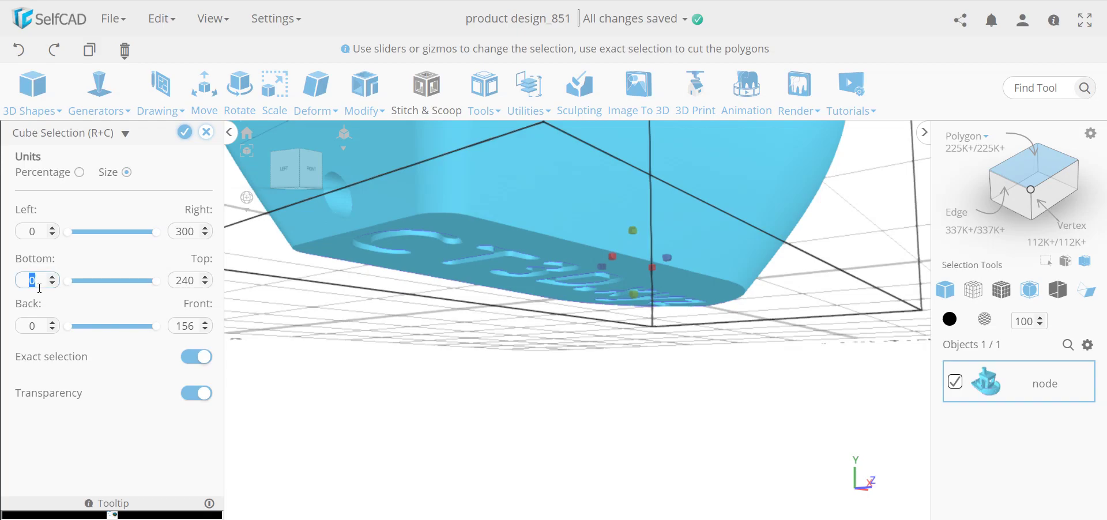
{"action": "key", "text": "Return"}
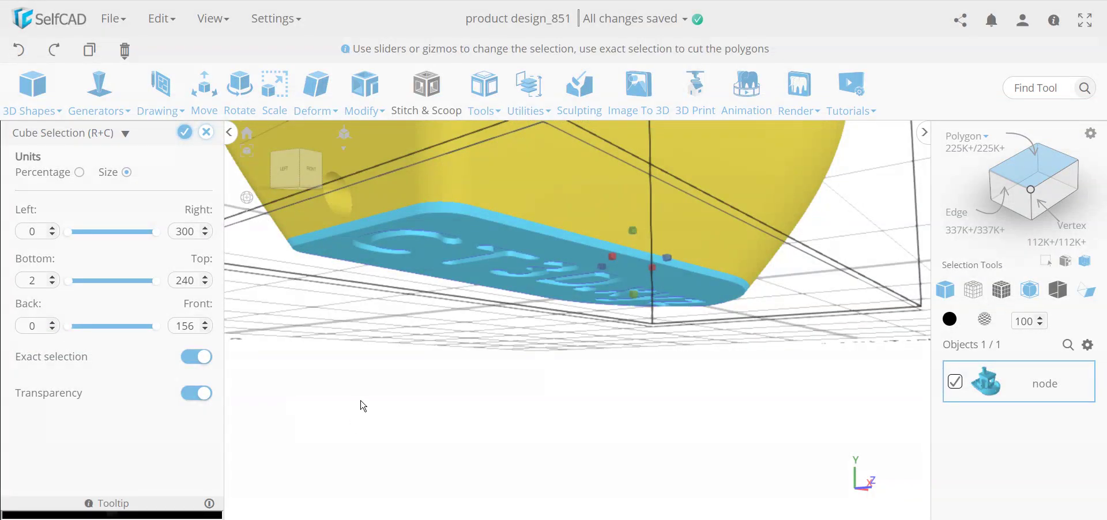
{"action": "left_click_drag", "start_coordinate": [361, 403], "coordinate": [385, 410]}
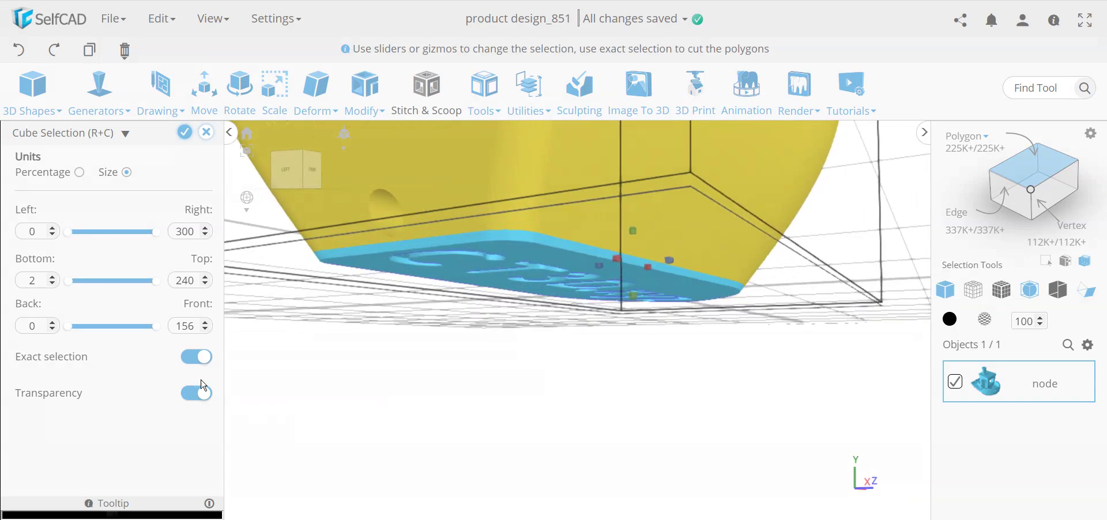
{"action": "left_click", "coordinate": [185, 134]}
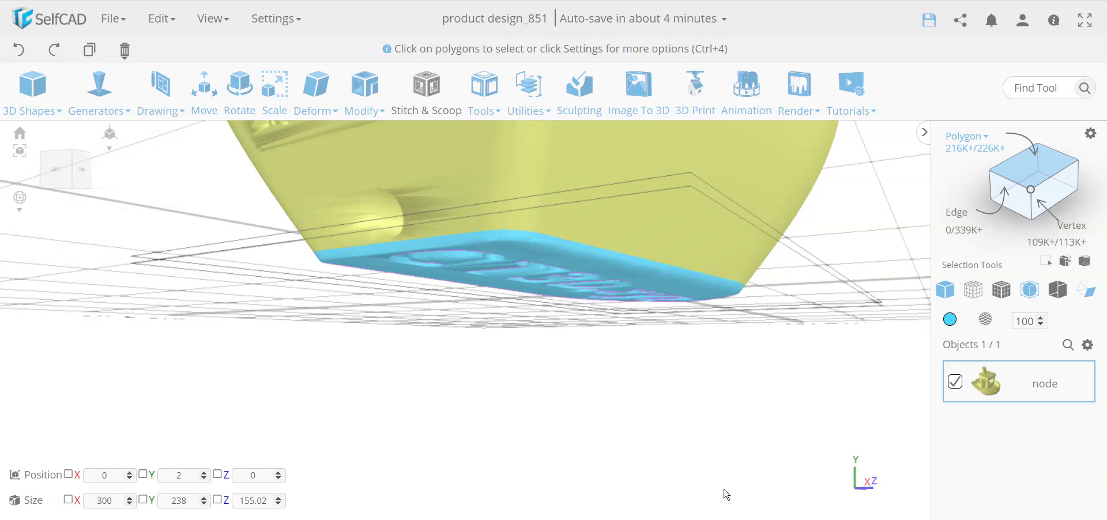
Split the selected upper part of the boat from its engraved bottom layer.
{"action": "left_click", "coordinate": [484, 95]}
{"action": "left_click", "coordinate": [547, 83]}
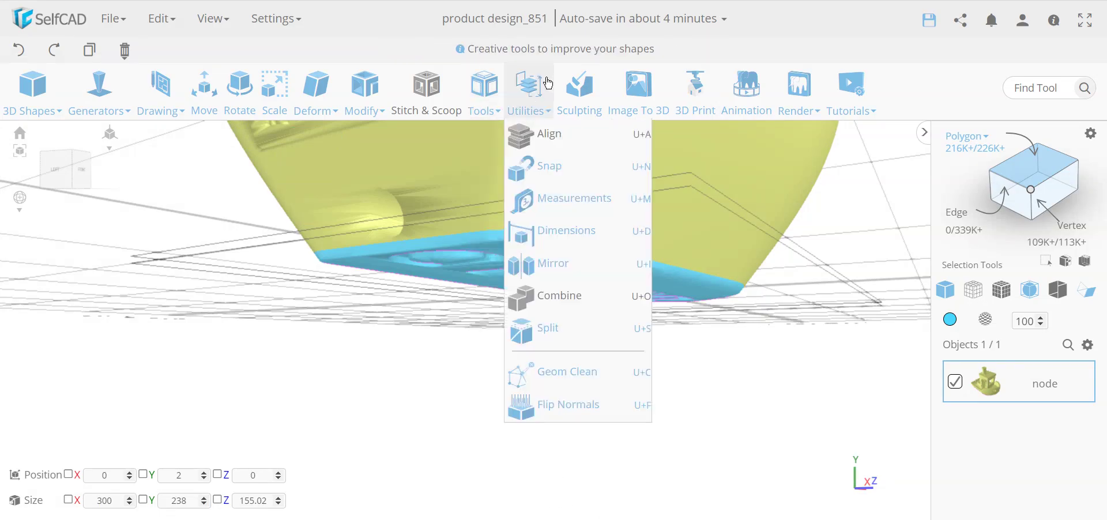
{"action": "left_click", "coordinate": [563, 328]}
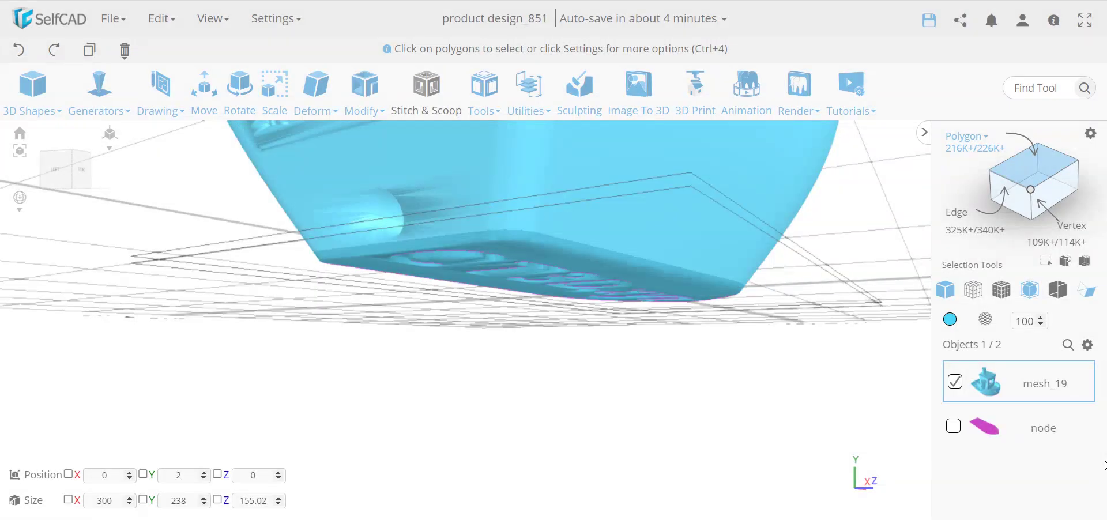
Hide the upper boat part mesh_19 and delete the flat bottom face of the engraved layer.
{"action": "left_click", "coordinate": [1088, 345]}
{"action": "left_click", "coordinate": [1076, 397]}
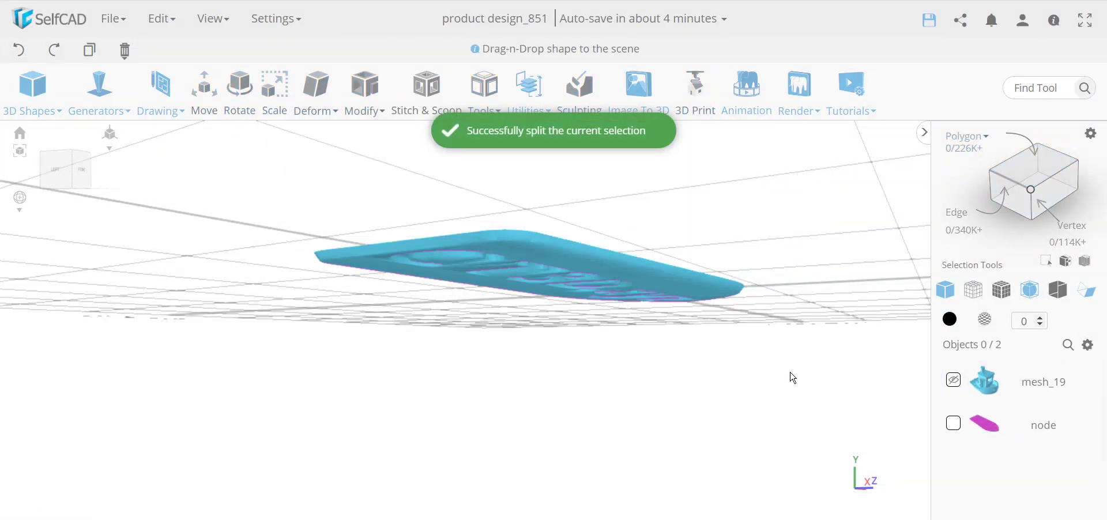
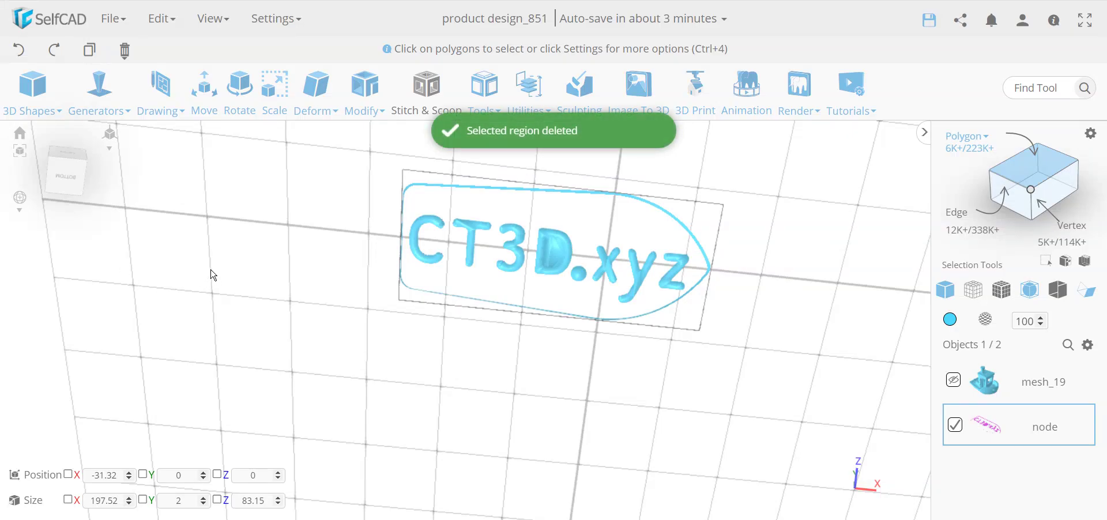
Try deleting the engraved characters 3D.xy through a box selection in solid display, and undo the deletion.
{"action": "left_click", "coordinate": [978, 294]}
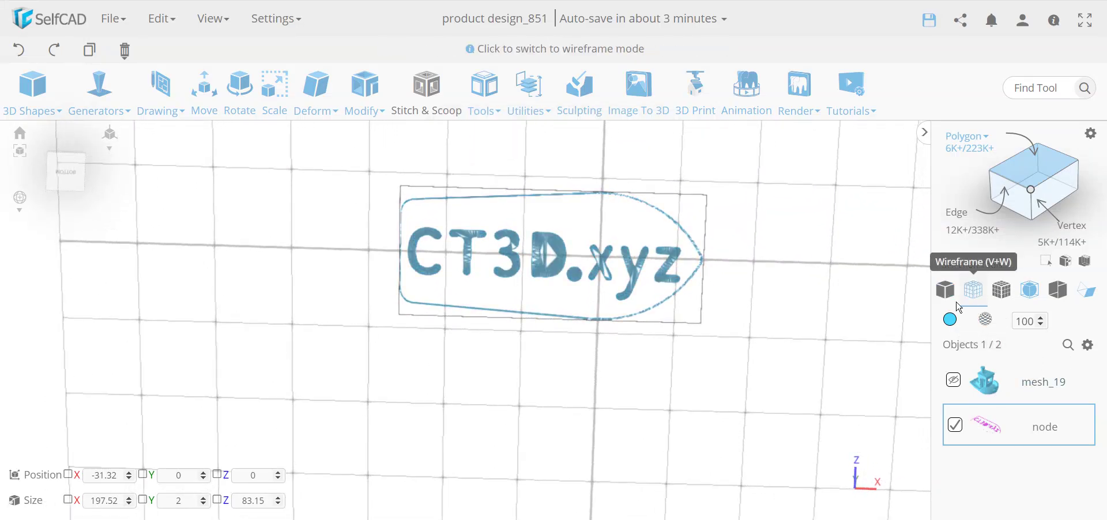
{"action": "mouse_move", "coordinate": [721, 388]}
{"action": "left_mouse_down"}
{"action": "mouse_move", "coordinate": [689, 450]}
{"action": "mouse_move", "coordinate": [666, 449]}
{"action": "left_mouse_up"}
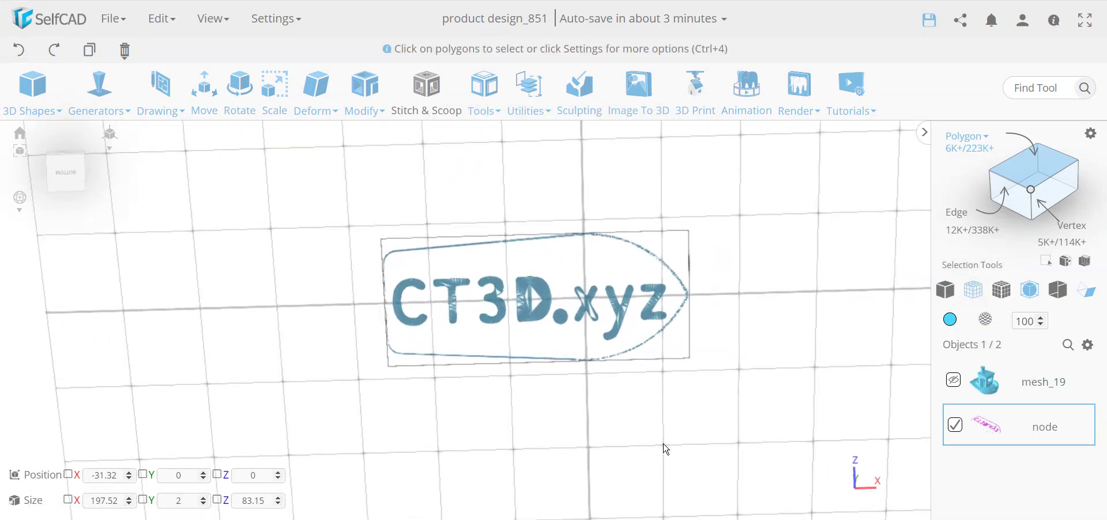
{"action": "left_click", "coordinate": [946, 290]}
{"action": "left_click_drag", "start_coordinate": [633, 335], "coordinate": [478, 278]}
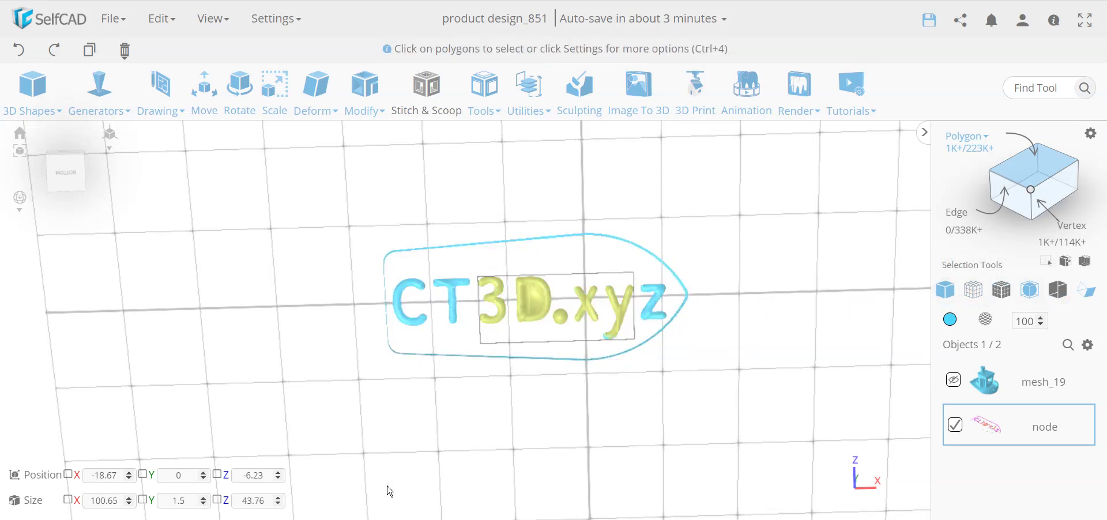
{"action": "key", "text": "Delete"}
{"action": "key", "text": "Return"}
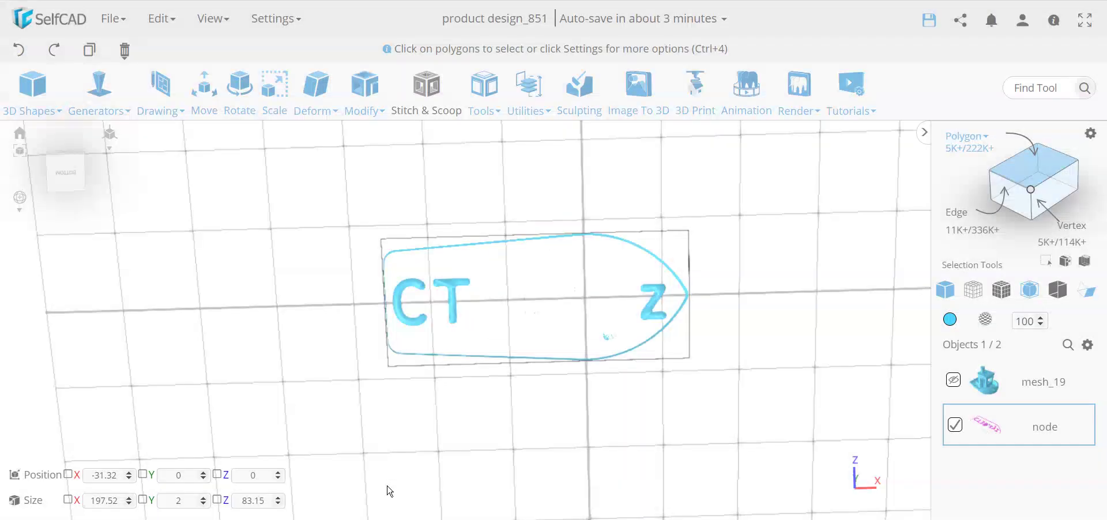
{"action": "right_click_drag", "start_coordinate": [568, 326], "coordinate": [563, 289]}
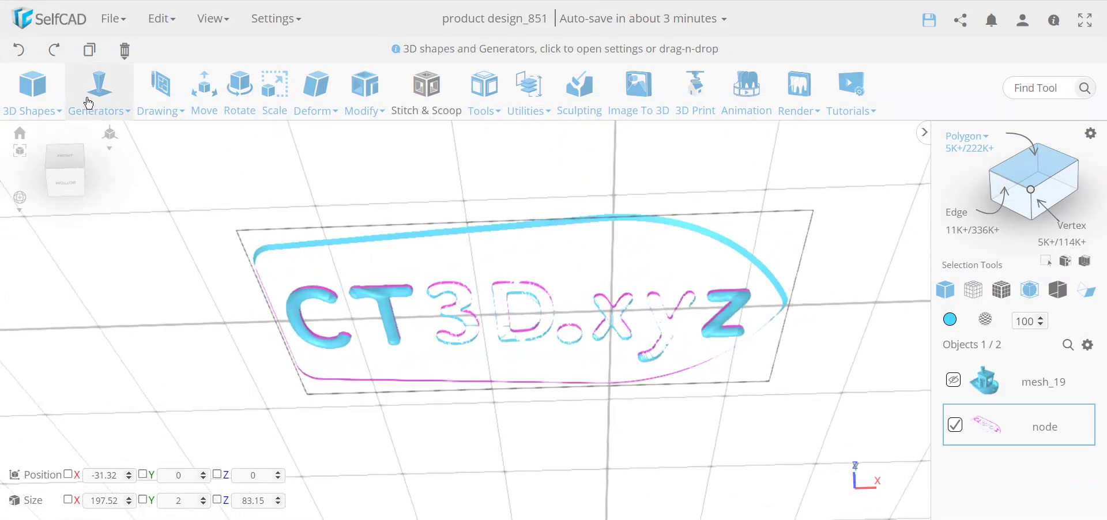
{"action": "left_click", "coordinate": [18, 53]}
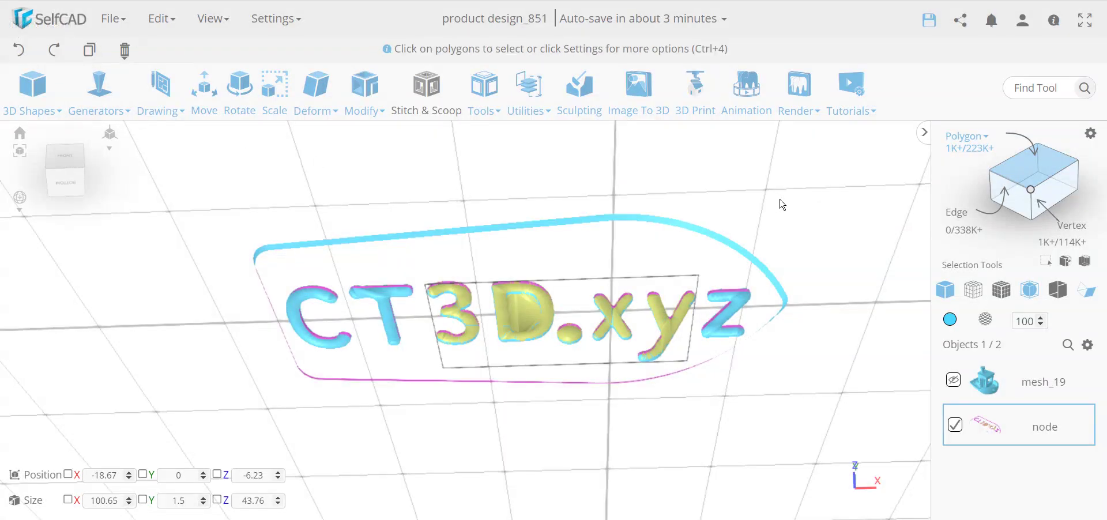
Box-select all the engraved letters CT3D.xyz in wireframe display and delete them from the bottom layer.
{"action": "right_click_drag", "start_coordinate": [781, 203], "coordinate": [767, 330]}
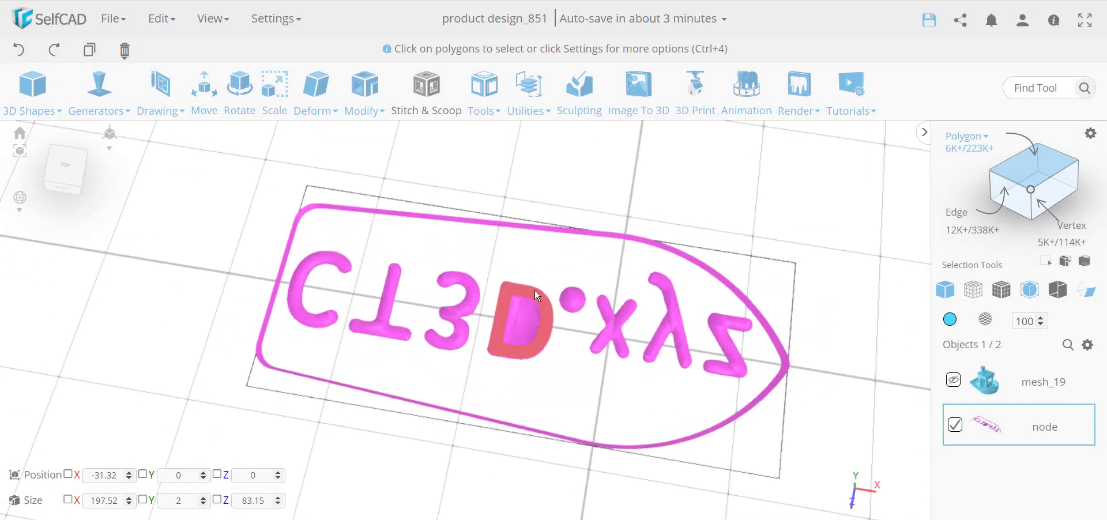
{"action": "left_click", "coordinate": [1088, 293]}
{"action": "left_click", "coordinate": [1087, 293]}
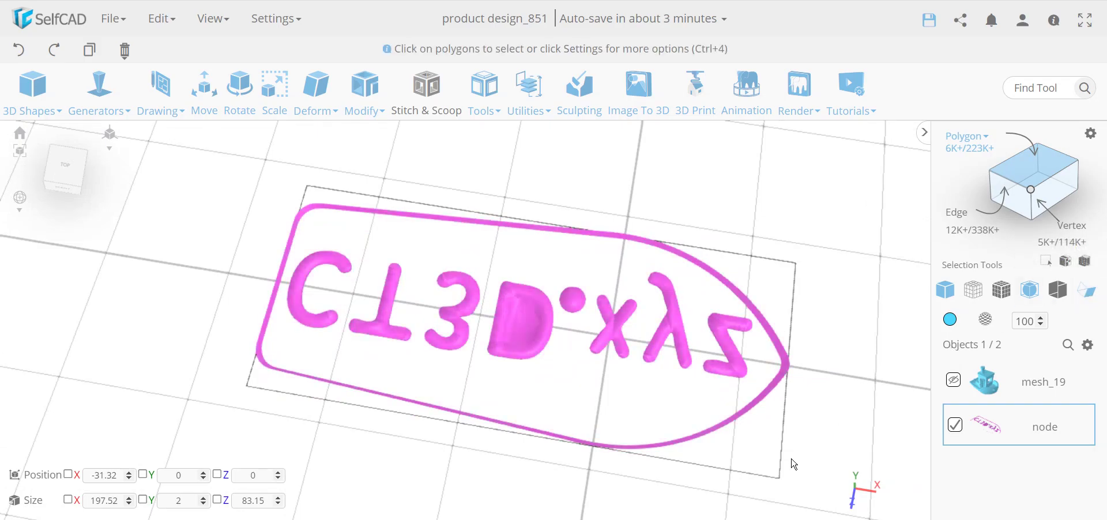
{"action": "left_click_drag", "start_coordinate": [722, 471], "coordinate": [747, 267]}
{"action": "left_click", "coordinate": [970, 294]}
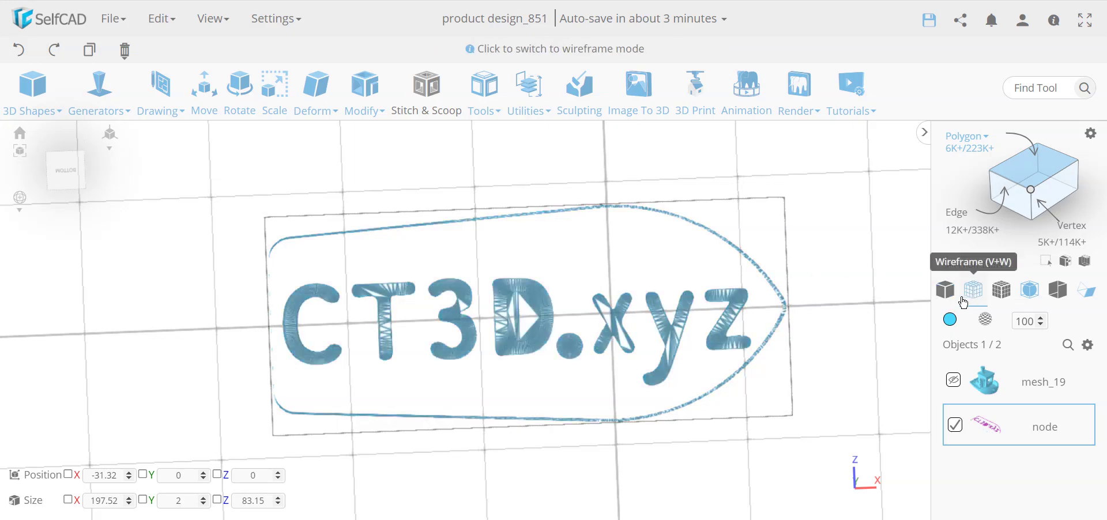
{"action": "left_click_drag", "start_coordinate": [737, 476], "coordinate": [716, 450]}
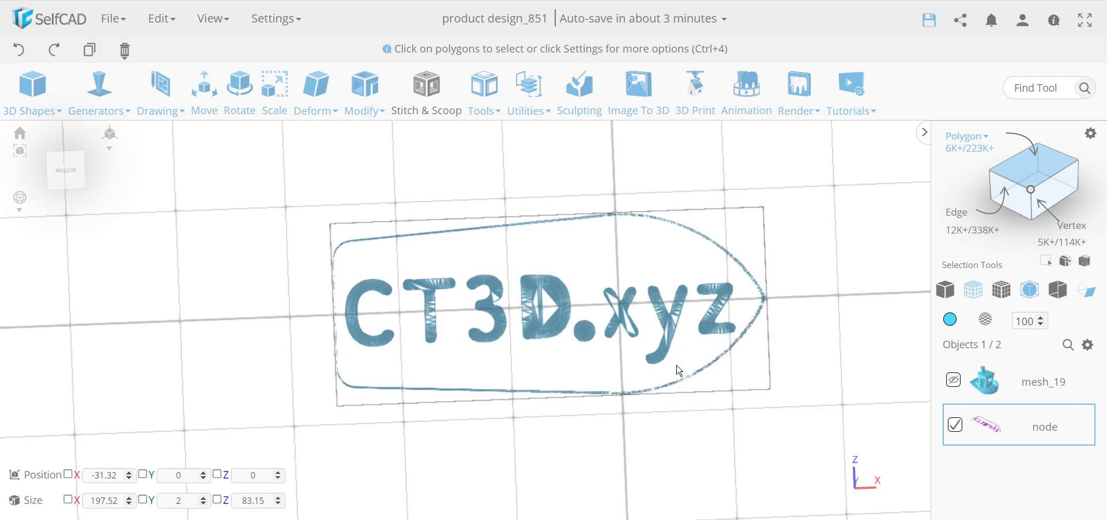
{"action": "left_click_drag", "start_coordinate": [684, 364], "coordinate": [344, 252]}
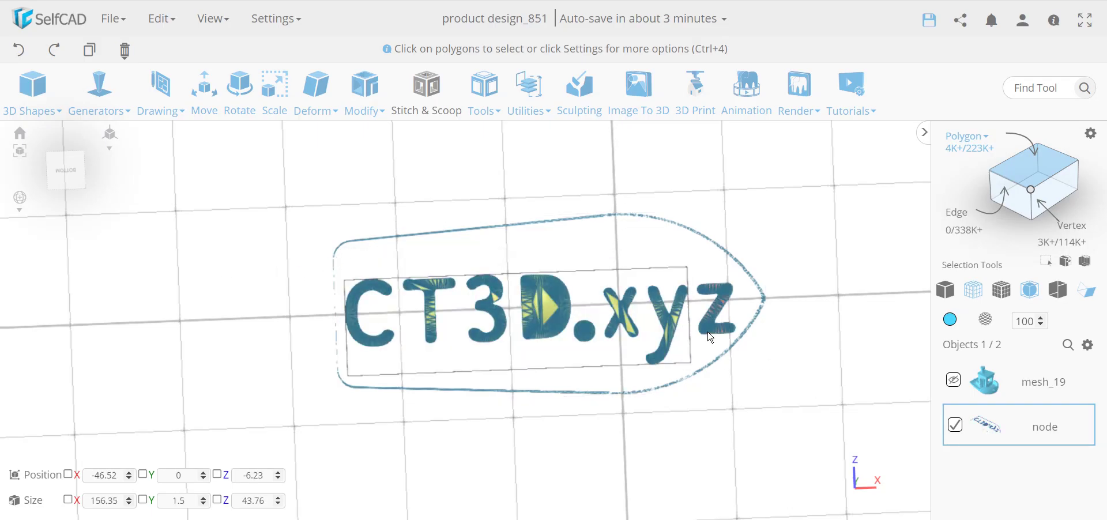
{"action": "left_click_drag", "start_coordinate": [720, 339], "coordinate": [674, 273]}
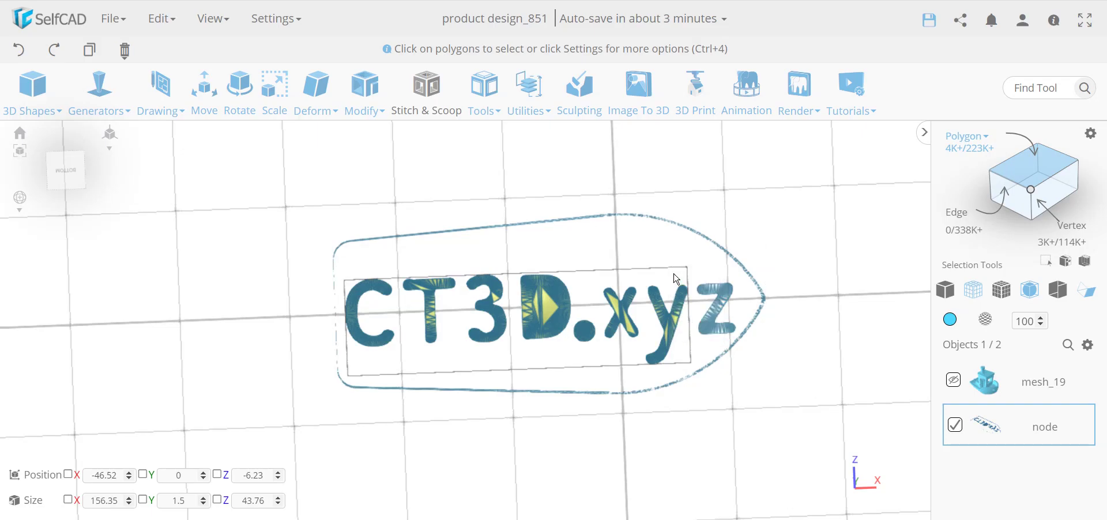
{"action": "left_click_drag", "start_coordinate": [744, 306], "coordinate": [671, 280]}
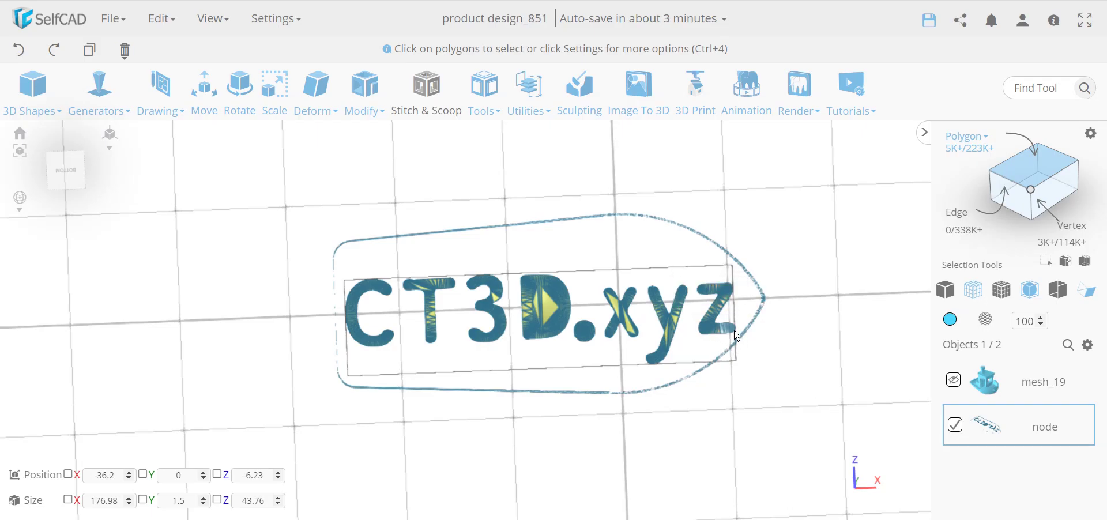
{"action": "left_click_drag", "start_coordinate": [736, 333], "coordinate": [692, 308]}
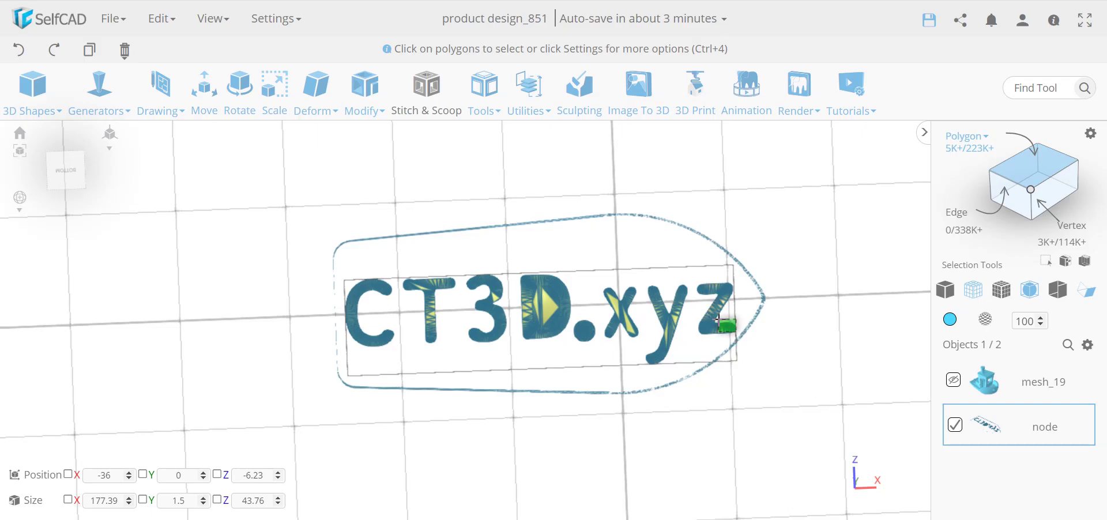
{"action": "key", "text": "Delete"}
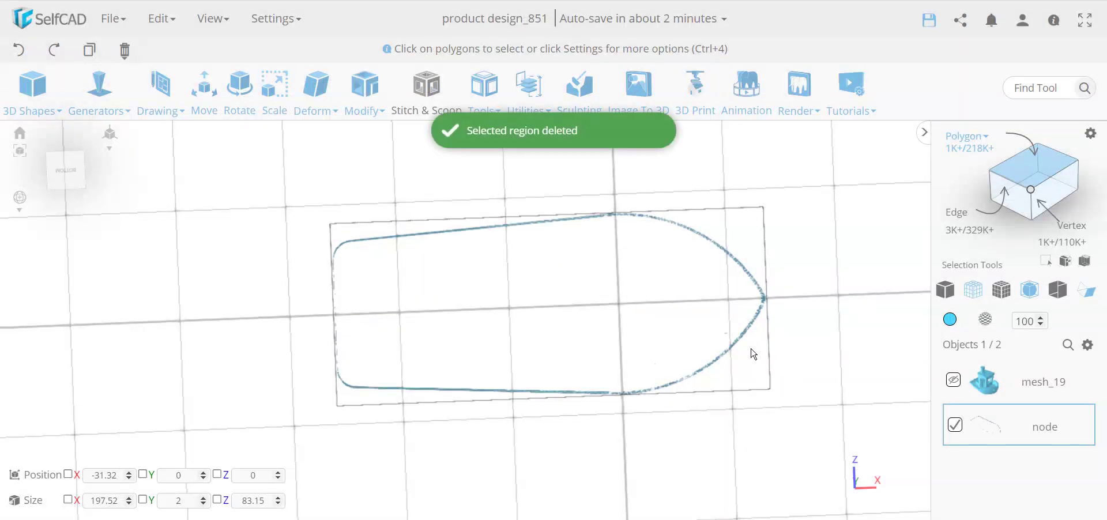
Delete the leftover letter fragments inside the hull outline and return to solid display.
{"action": "left_click", "coordinate": [720, 326]}
{"action": "key", "text": "Delete"}
{"action": "key", "text": "Return"}
{"action": "right_click_drag", "start_coordinate": [813, 364], "coordinate": [731, 365]}
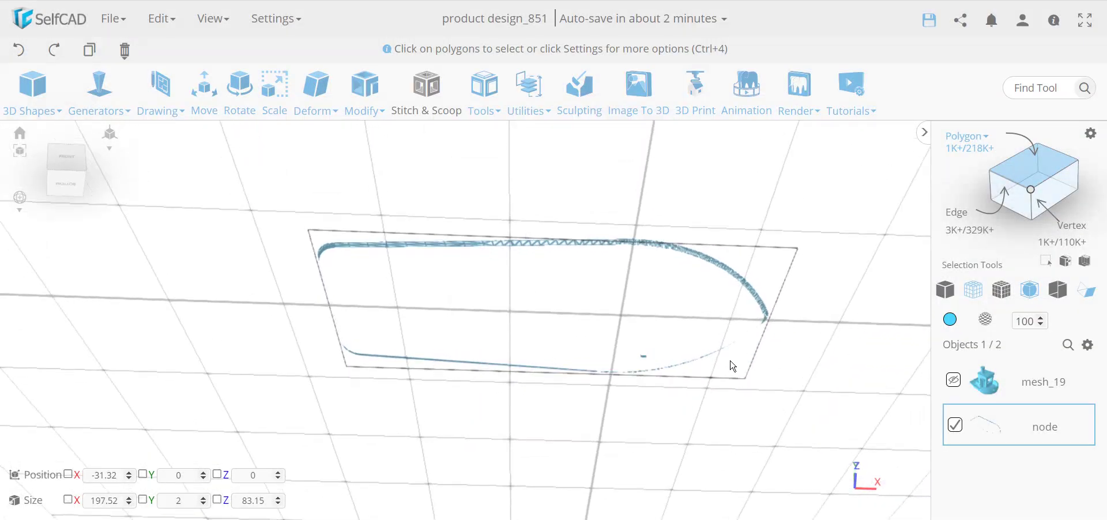
{"action": "left_click", "coordinate": [642, 354]}
{"action": "key", "text": "Delete"}
{"action": "key", "text": "Return"}
{"action": "right_click_drag", "start_coordinate": [694, 462], "coordinate": [710, 427]}
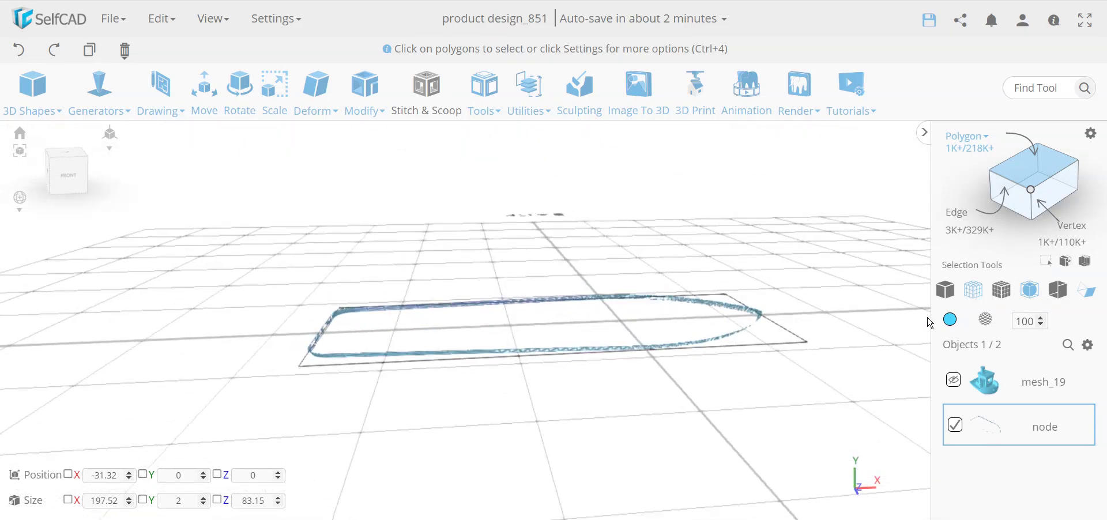
{"action": "left_click", "coordinate": [946, 290]}
{"action": "right_click_drag", "start_coordinate": [837, 353], "coordinate": [628, 397]}
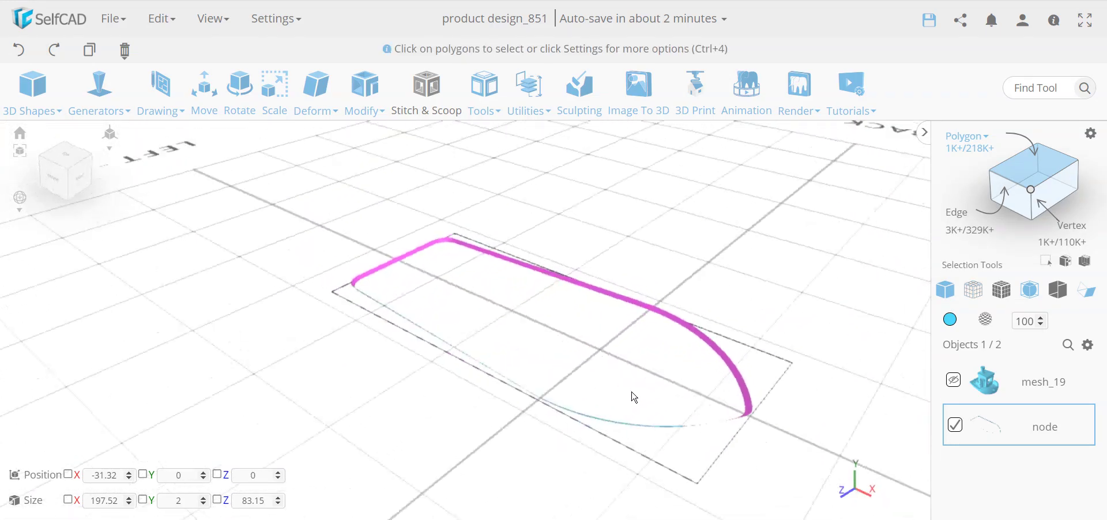
Show mesh_19 again and combine it with the remaining hull outline using the Merge method.
{"action": "left_click", "coordinate": [954, 380]}
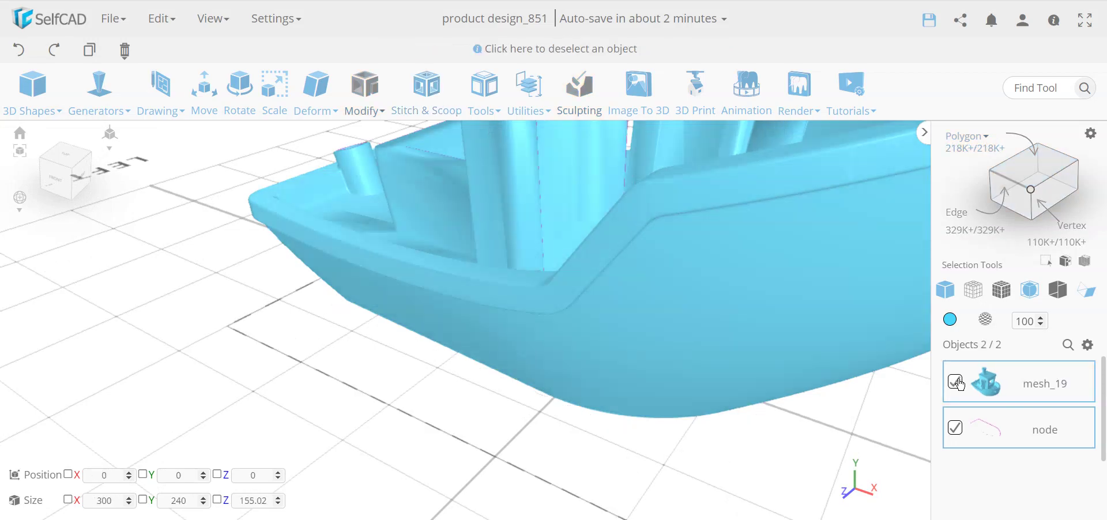
{"action": "right_click_drag", "start_coordinate": [662, 430], "coordinate": [640, 346]}
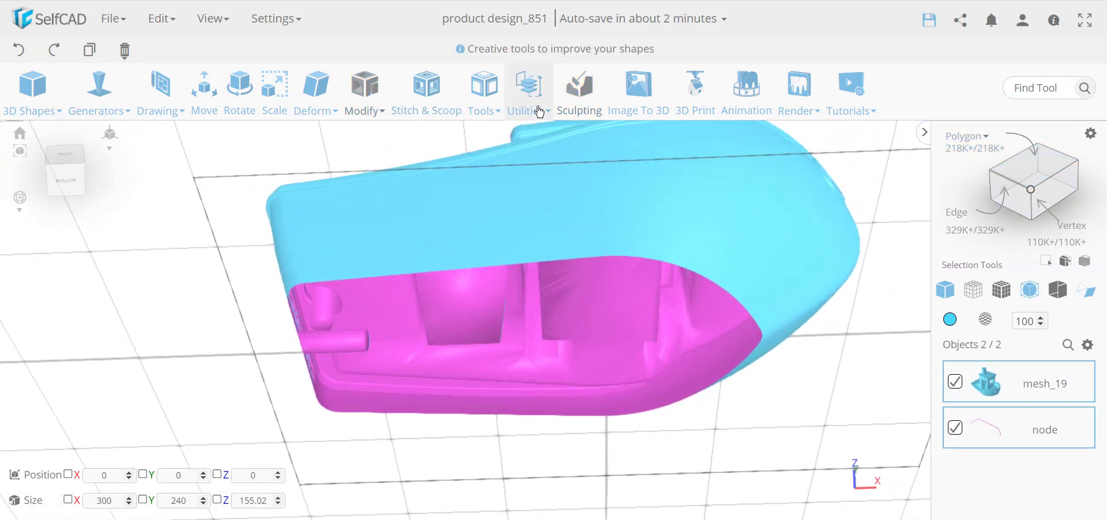
{"action": "mouse_move", "coordinate": [547, 92]}
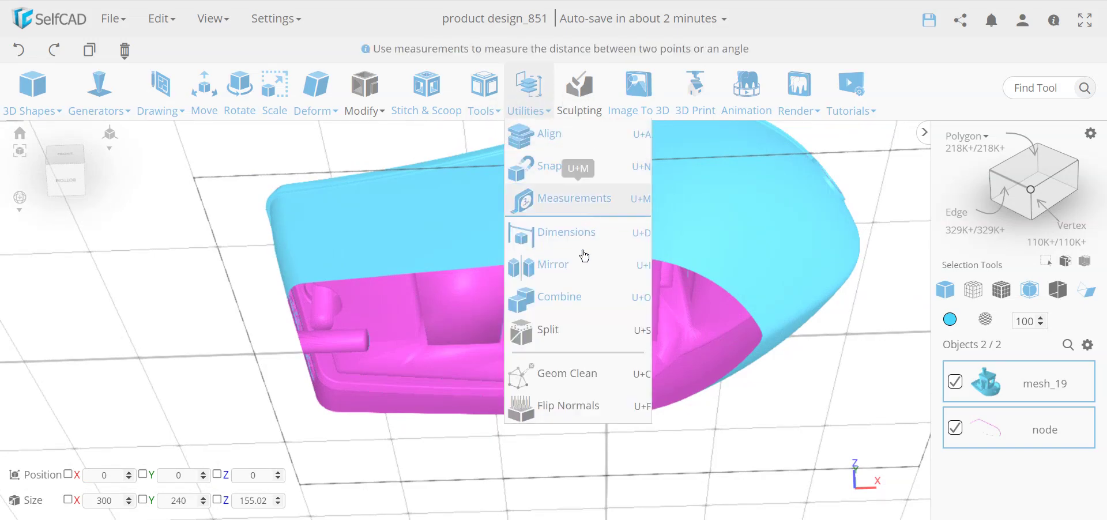
{"action": "left_click", "coordinate": [571, 296]}
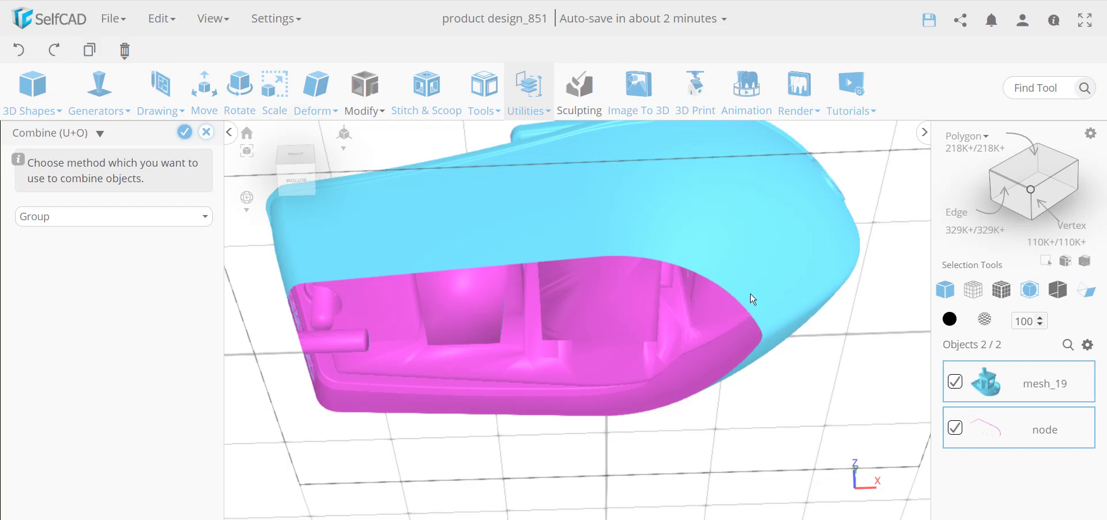
{"action": "left_click_drag", "start_coordinate": [526, 466], "coordinate": [242, 381]}
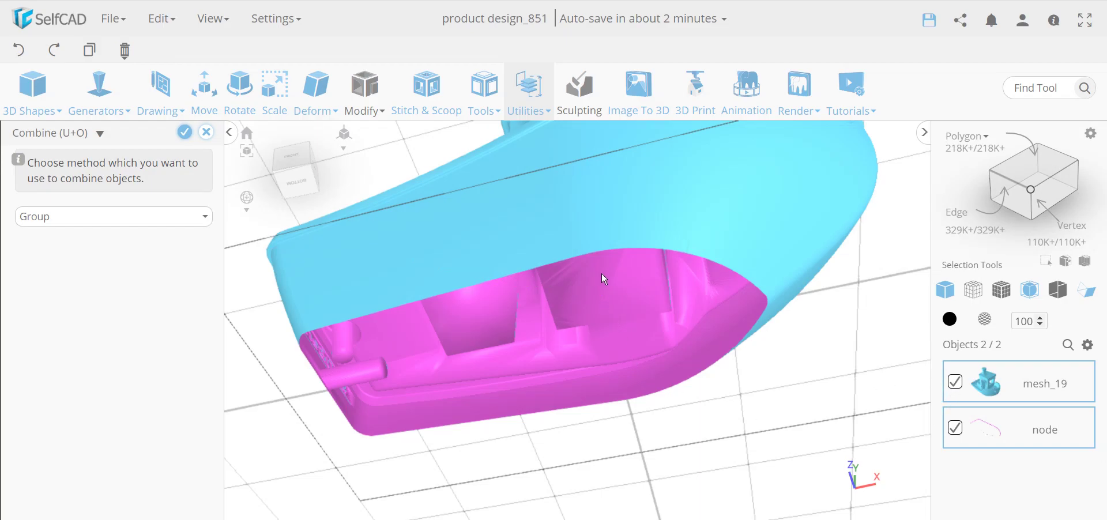
{"action": "left_click", "coordinate": [135, 219]}
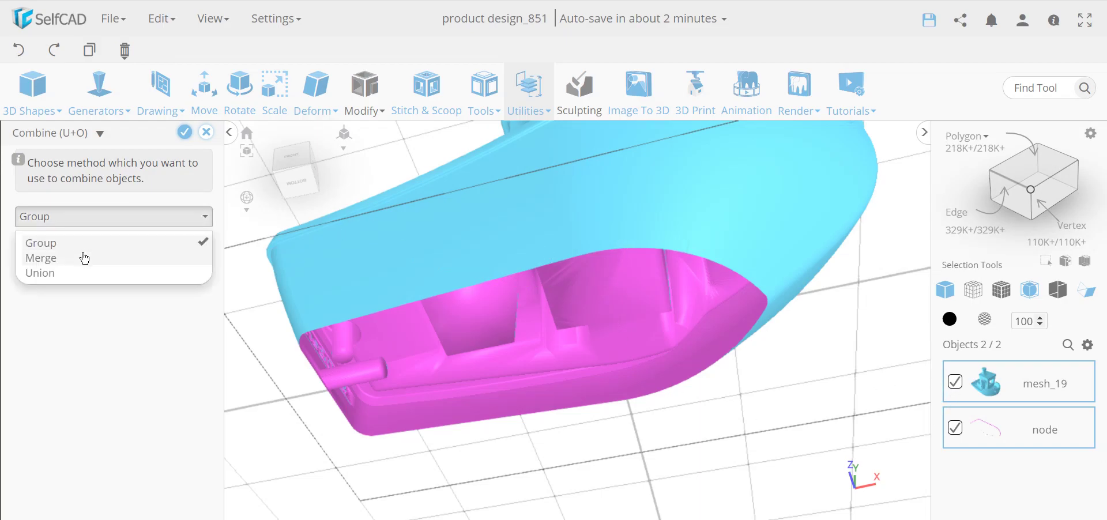
{"action": "left_click", "coordinate": [90, 259]}
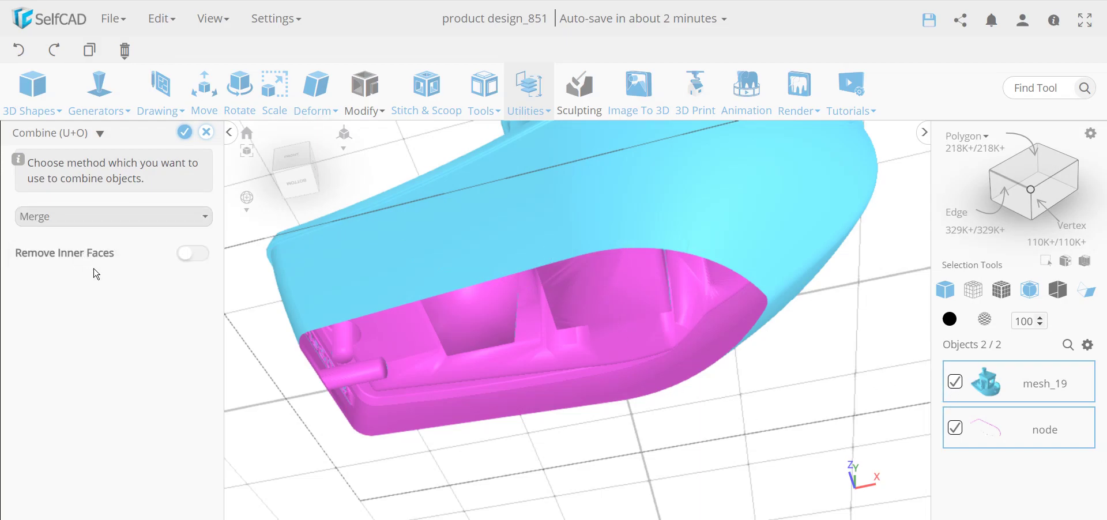
{"action": "left_click", "coordinate": [184, 133]}
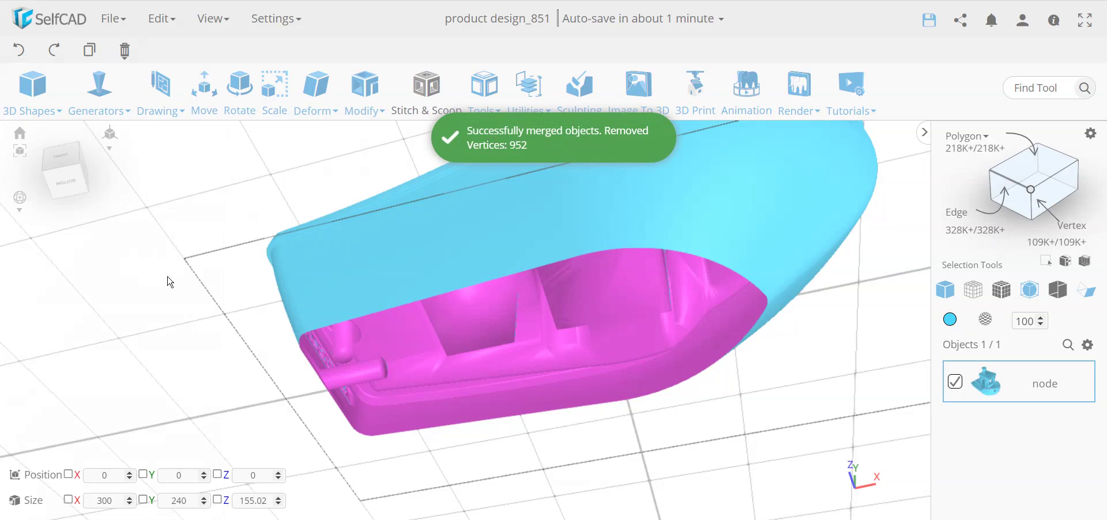
Close the open hull bottom with Fill Polygons and check the new face in polygon selection.
{"action": "left_click_drag", "start_coordinate": [180, 310], "coordinate": [225, 308]}
{"action": "left_click", "coordinate": [479, 101]}
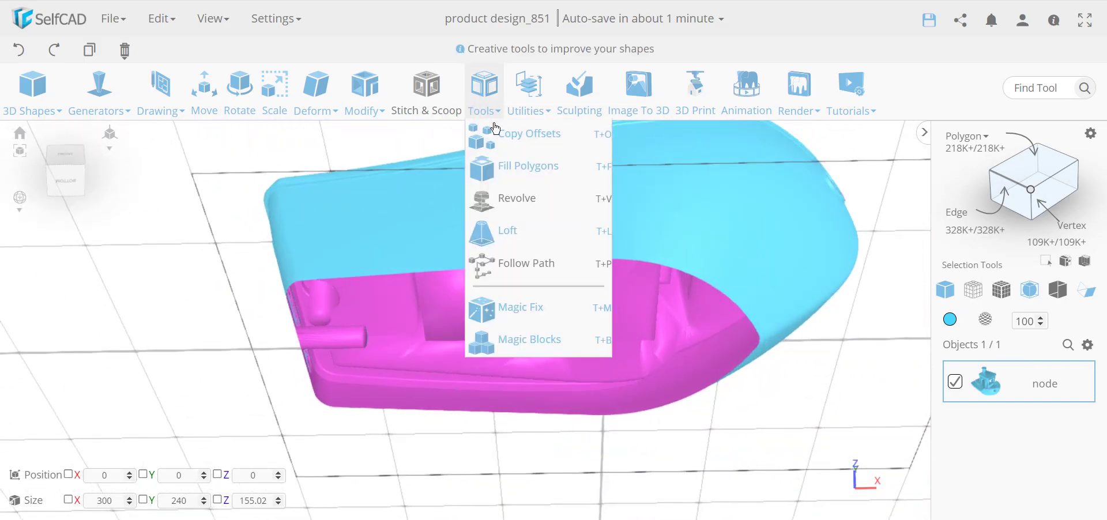
{"action": "left_click", "coordinate": [507, 167]}
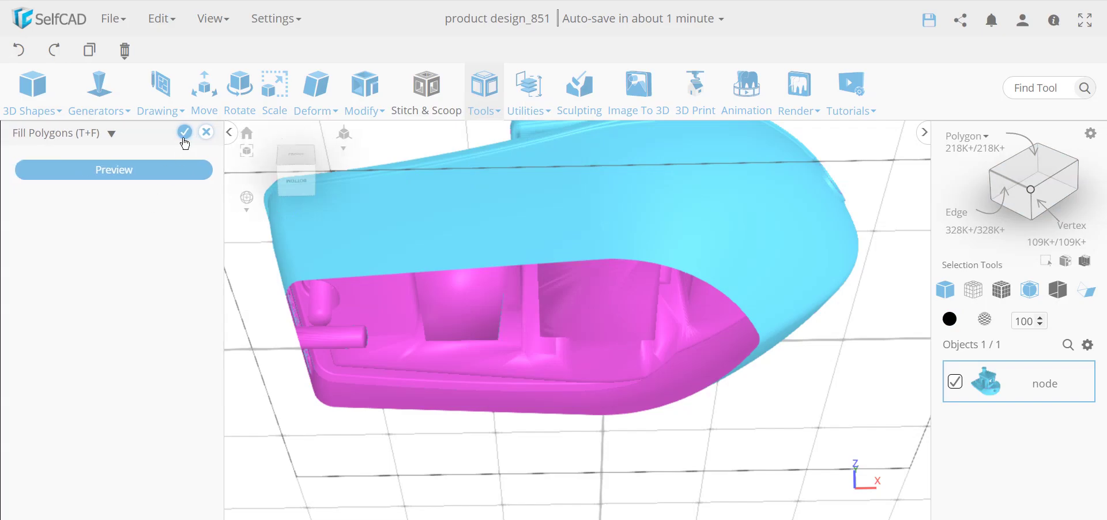
{"action": "left_click", "coordinate": [184, 132]}
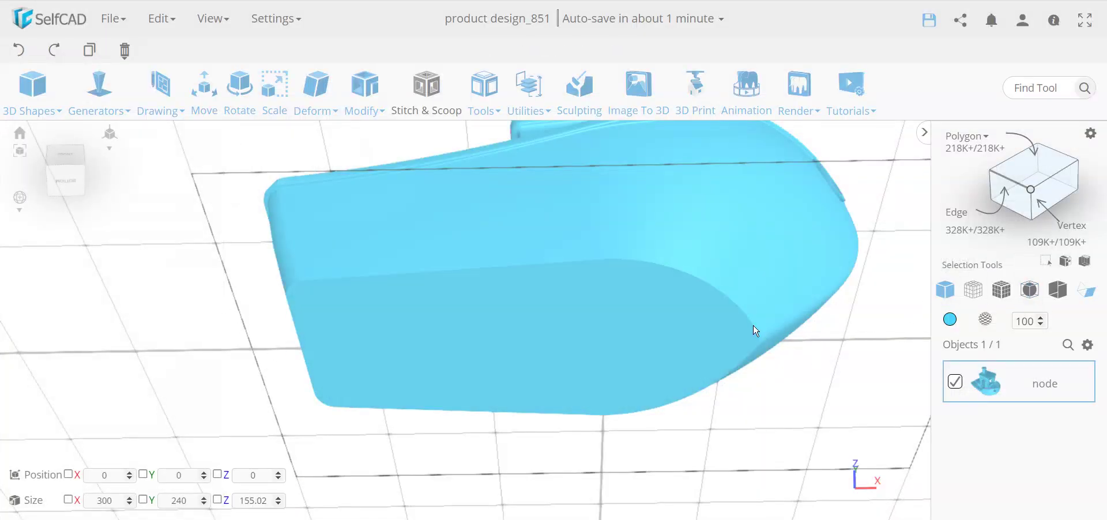
{"action": "left_click", "coordinate": [1047, 164]}
{"action": "left_click", "coordinate": [645, 348]}
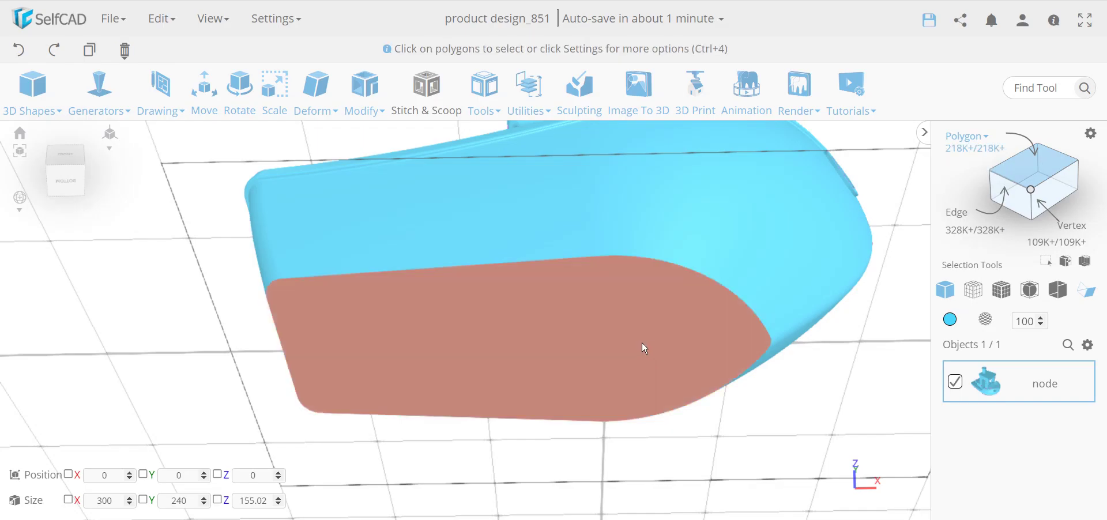
{"action": "left_click", "coordinate": [644, 348]}
Start Cut with Plane on the whole boat and switch Split Objects off and back on in the advanced settings.
{"action": "left_click_drag", "start_coordinate": [132, 301], "coordinate": [427, 377]}
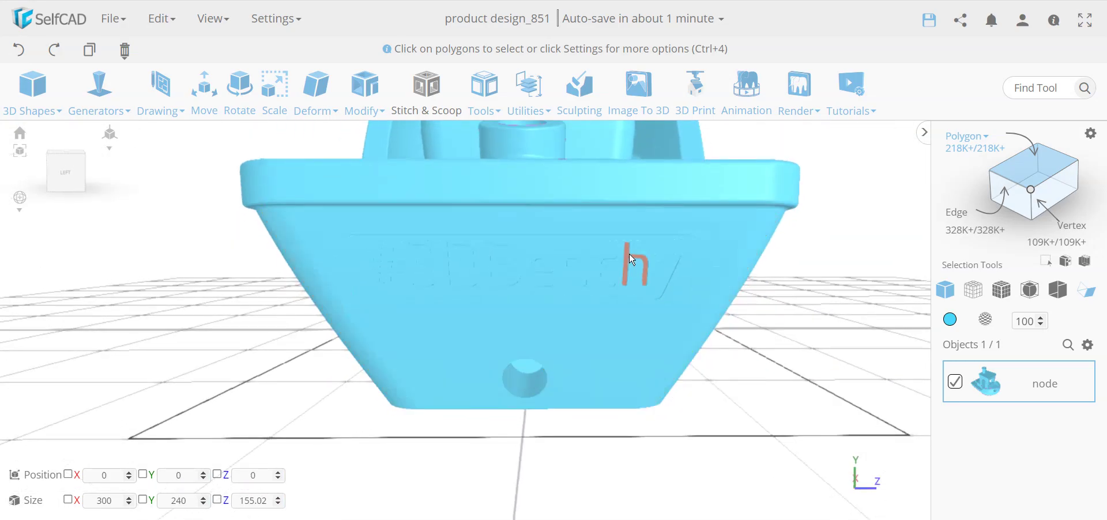
{"action": "left_click", "coordinate": [1086, 262]}
{"action": "left_click", "coordinate": [360, 104]}
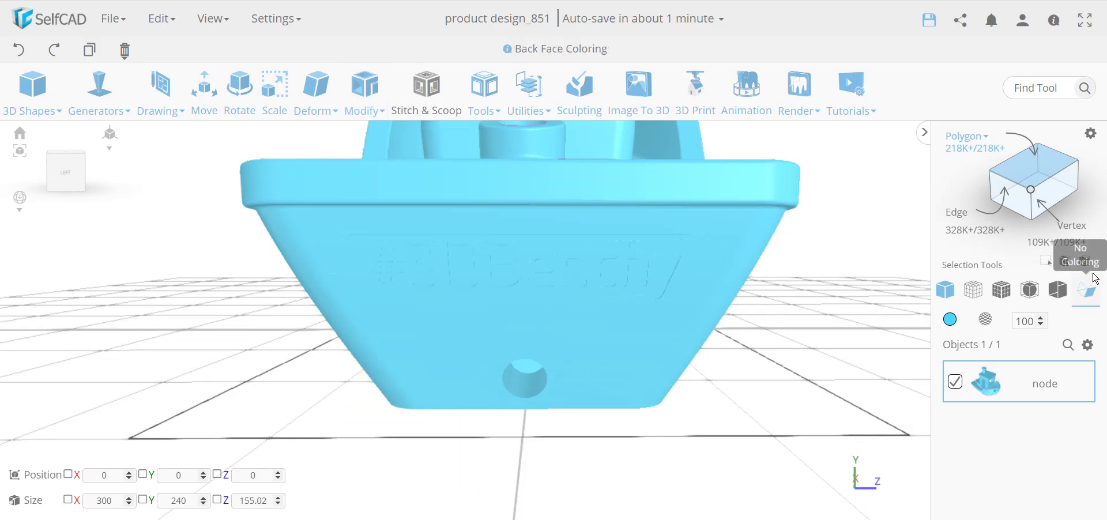
{"action": "mouse_move", "coordinate": [371, 104]}
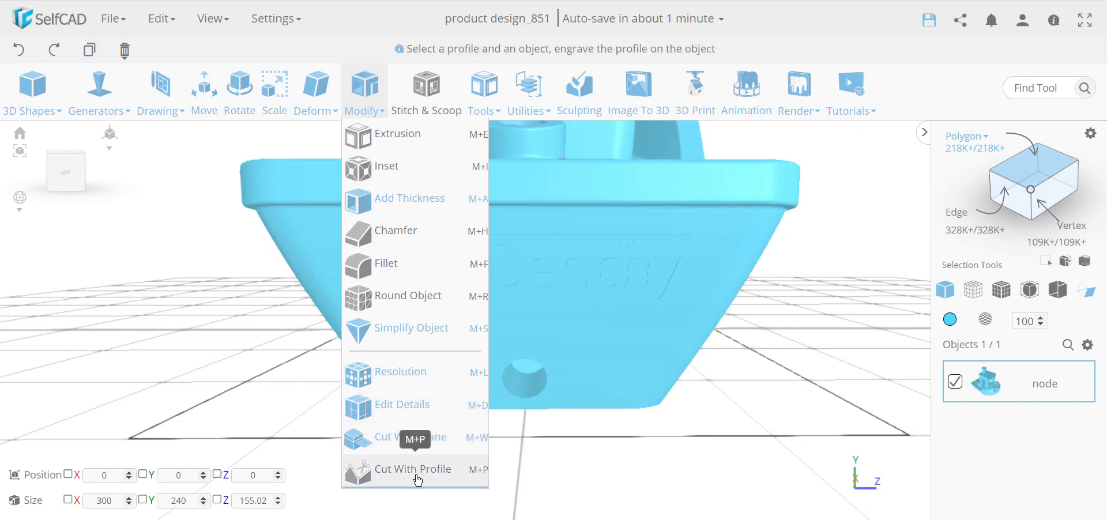
{"action": "left_click", "coordinate": [436, 448]}
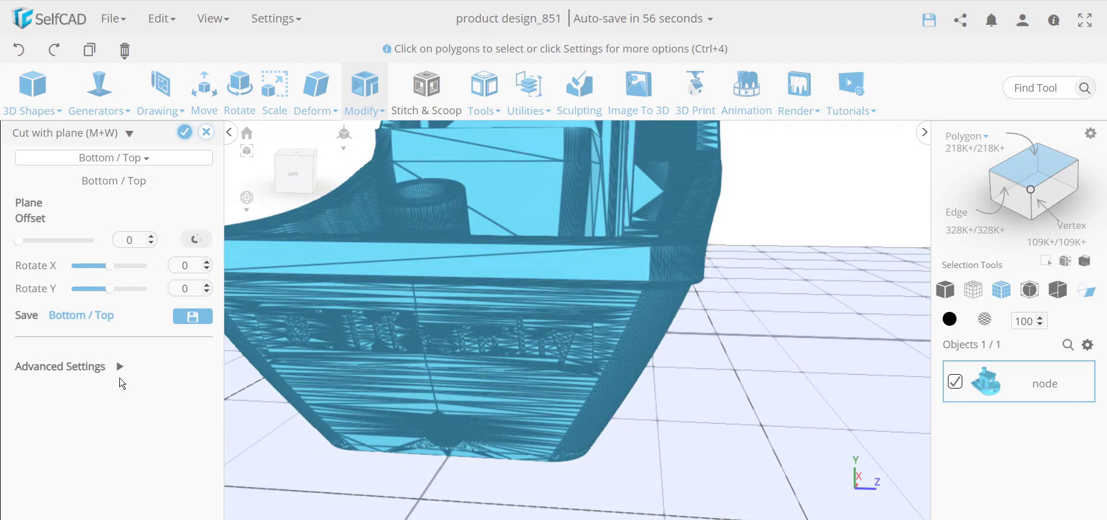
{"action": "left_click", "coordinate": [119, 367]}
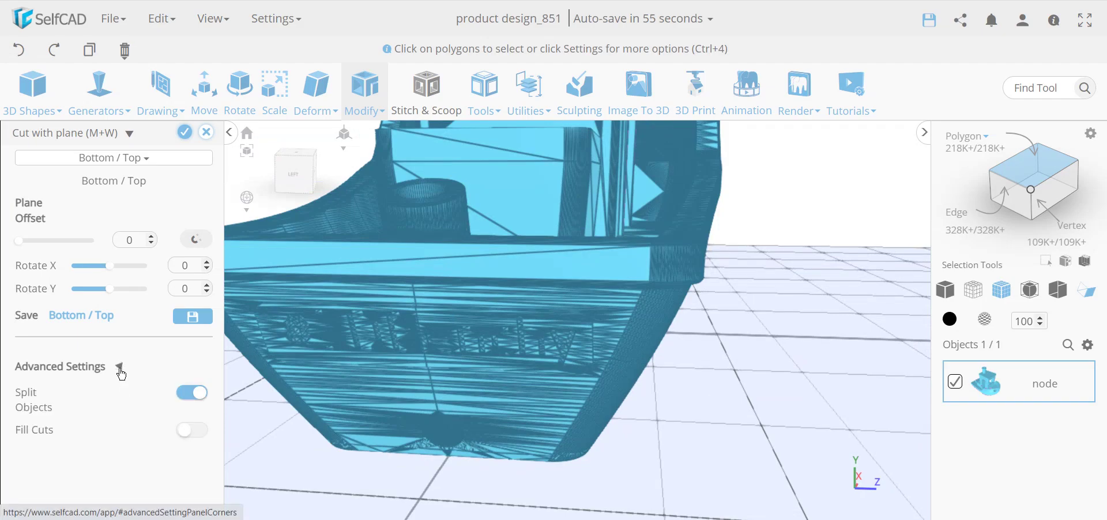
{"action": "left_click", "coordinate": [185, 398]}
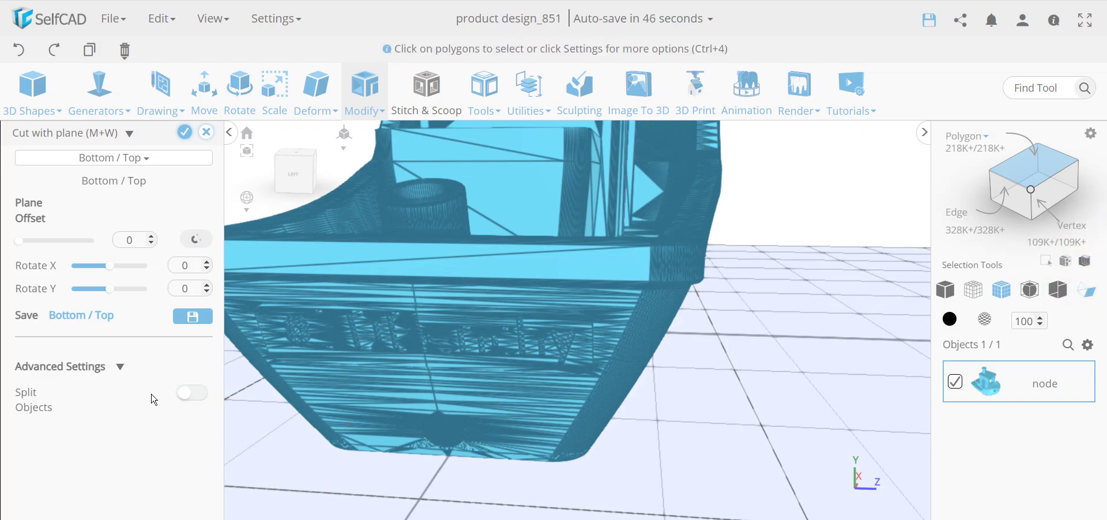
{"action": "left_click", "coordinate": [195, 397]}
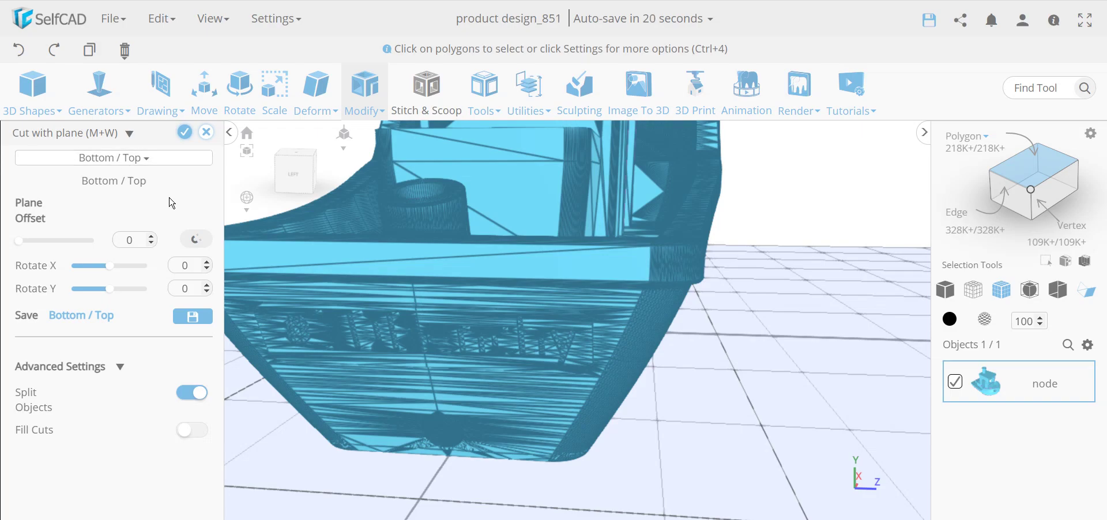
Clear the preset Bottom / Top cutting plane so that no preset plane remains selected.
{"action": "left_click", "coordinate": [159, 88]}
{"action": "left_click", "coordinate": [123, 159]}
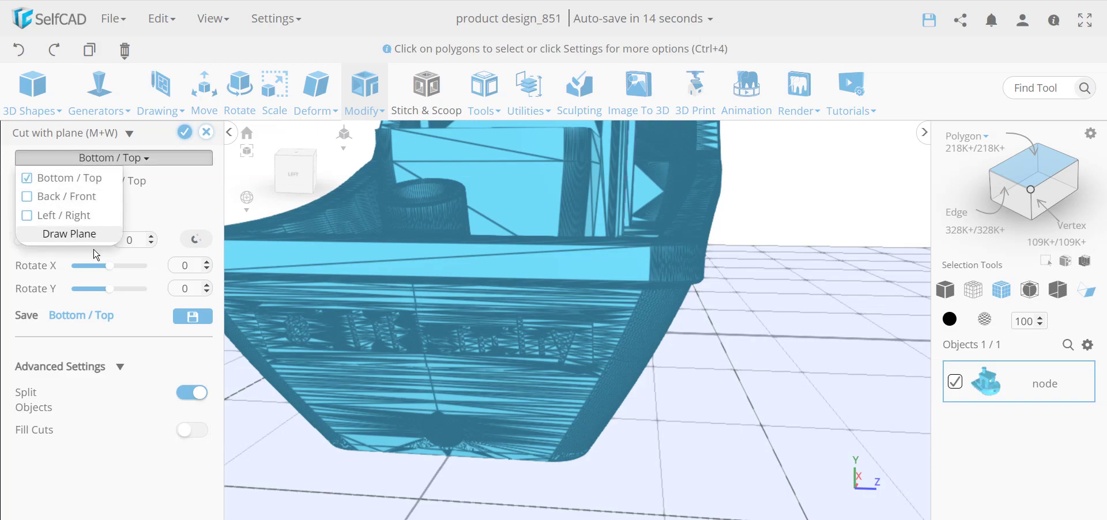
{"action": "left_click", "coordinate": [64, 216]}
{"action": "left_click", "coordinate": [25, 179]}
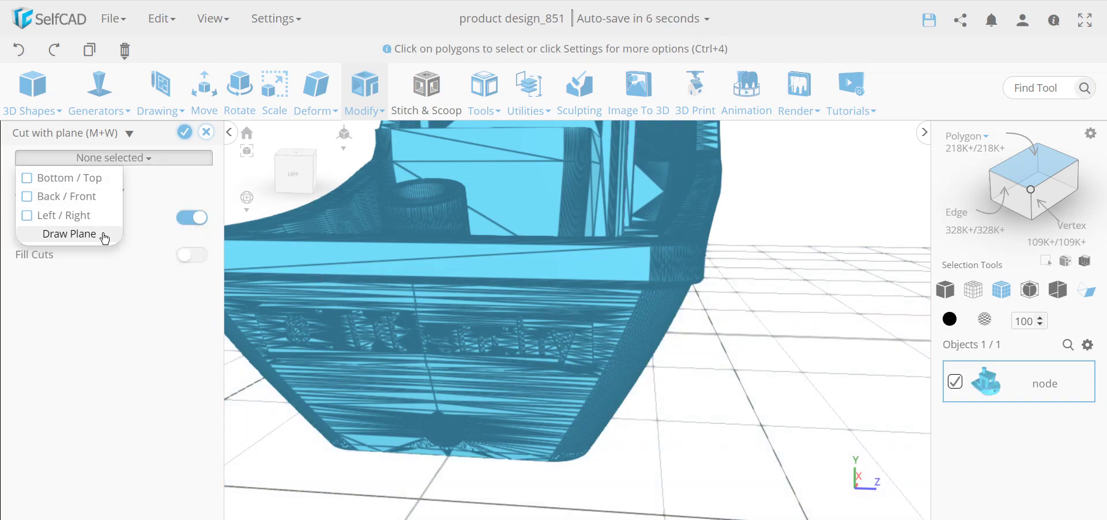
{"action": "left_click", "coordinate": [74, 240]}
{"action": "left_click", "coordinate": [482, 338]}
{"action": "scroll", "coordinate": [482, 338], "scroll_direction": "down", "scroll_amount": 3}
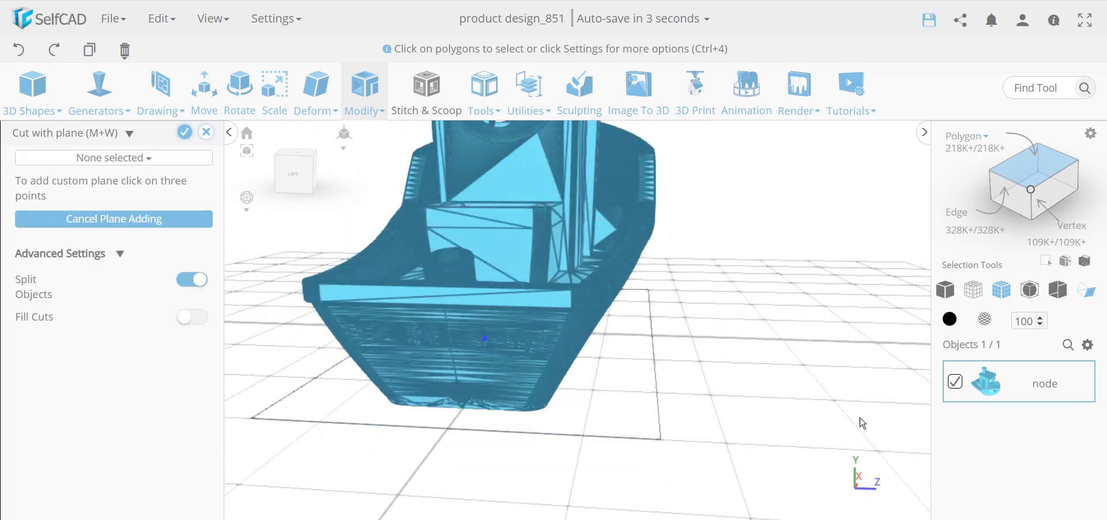
{"action": "right_click", "coordinate": [591, 452]}
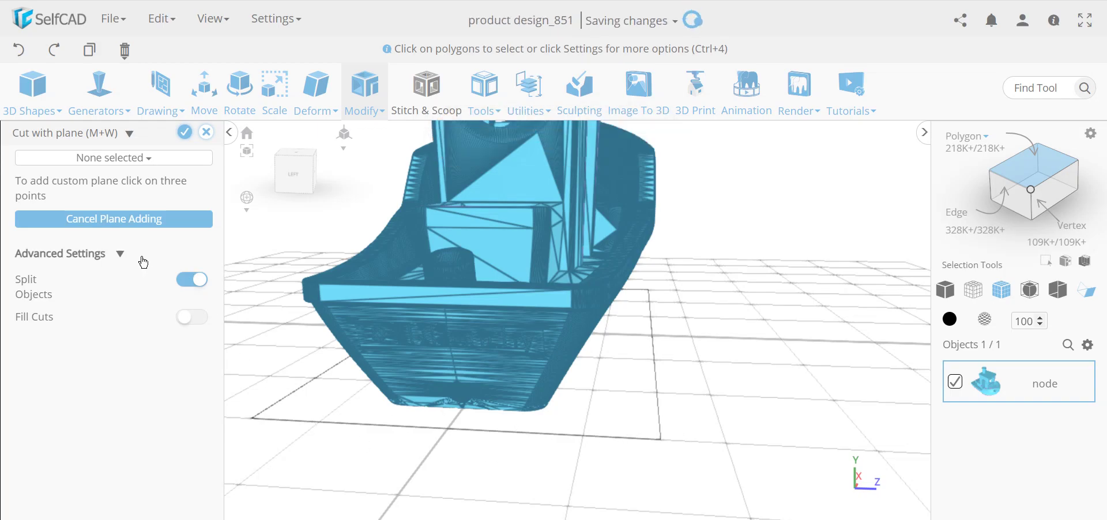
{"action": "left_click", "coordinate": [118, 219]}
Draw a custom three-point cutting plane on the flat stern face around the engraved lettering.
{"action": "left_click_drag", "start_coordinate": [398, 426], "coordinate": [455, 423]}
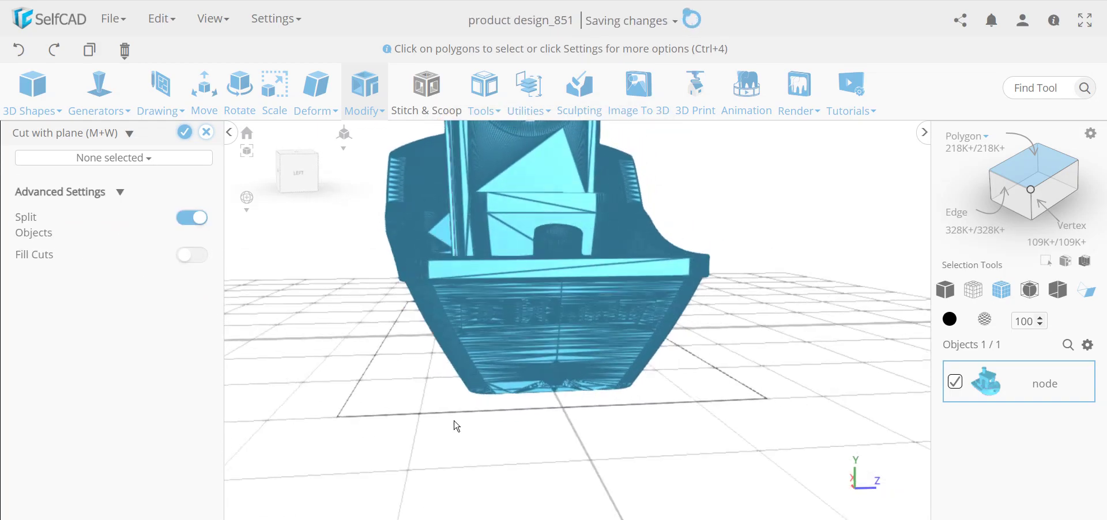
{"action": "scroll", "coordinate": [478, 296], "scroll_direction": "up", "scroll_amount": 3}
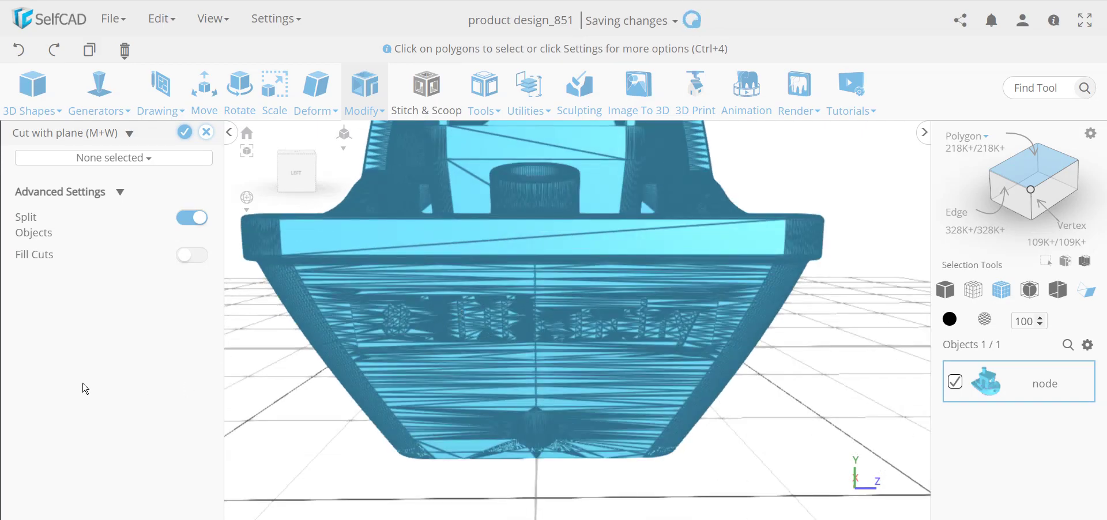
{"action": "left_click", "coordinate": [99, 161]}
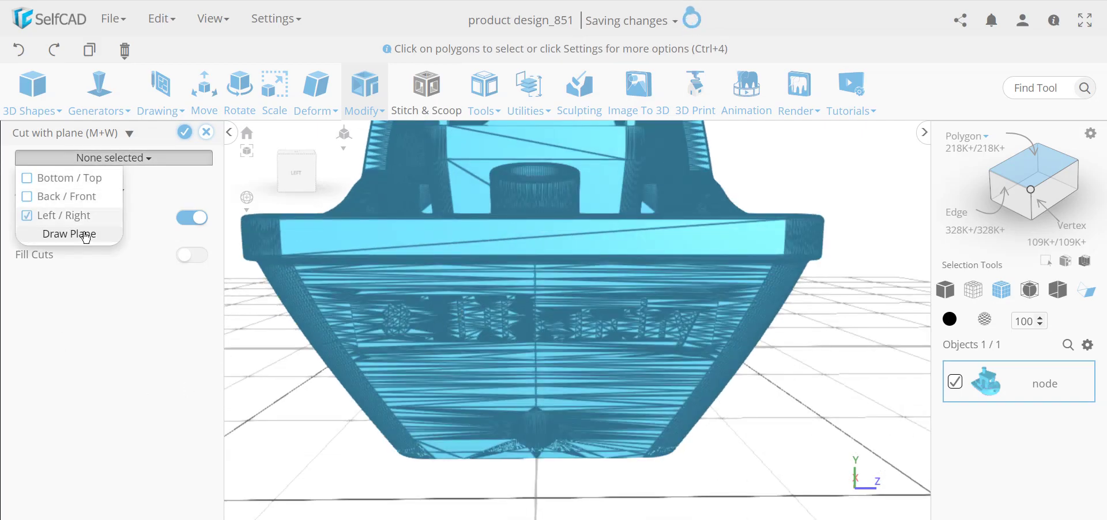
{"action": "left_click", "coordinate": [87, 233]}
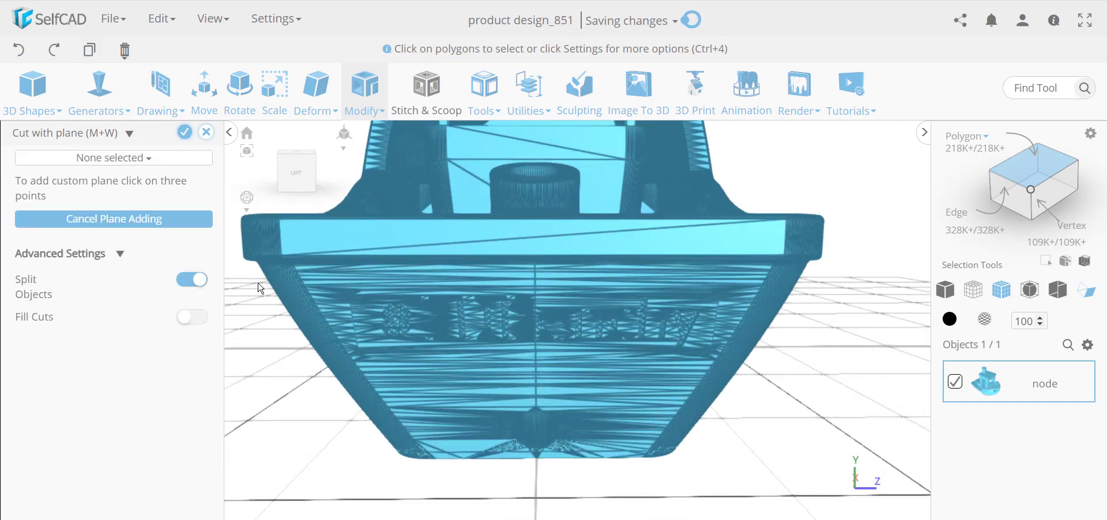
{"action": "left_click", "coordinate": [346, 282]}
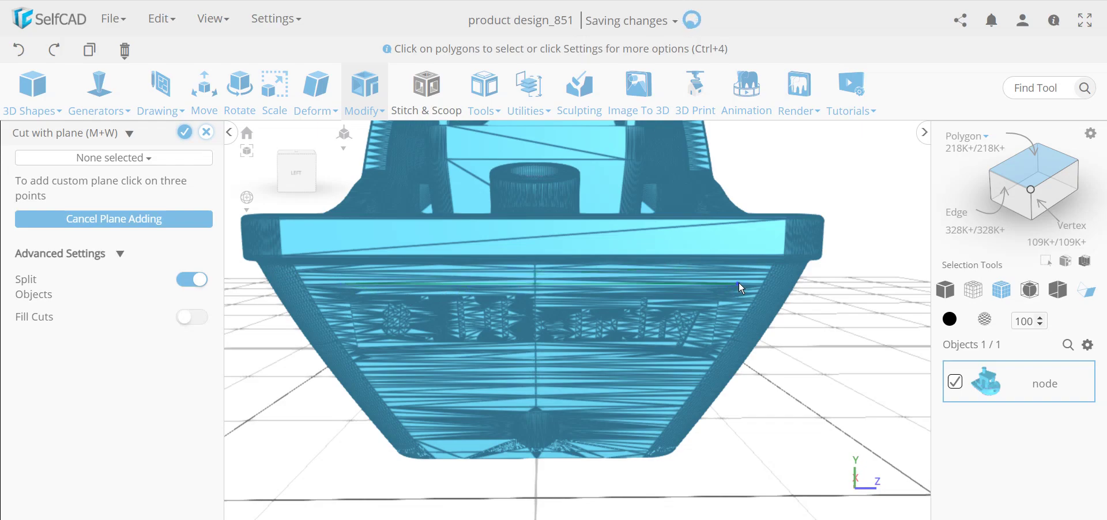
{"action": "left_click", "coordinate": [713, 356]}
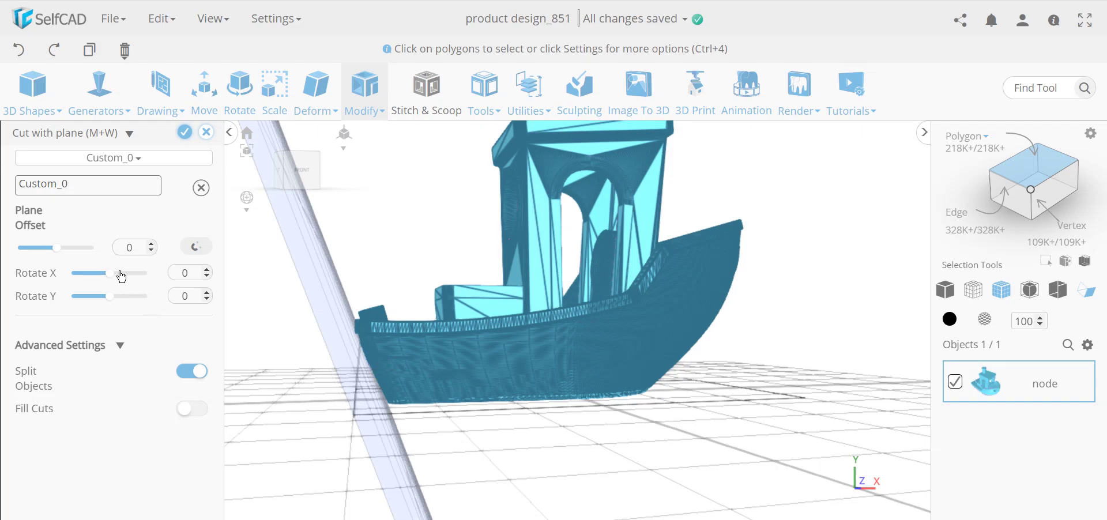
Set the custom plane's offset to 2 and apply the cut to split the stern off the boat.
{"action": "left_click", "coordinate": [152, 244]}
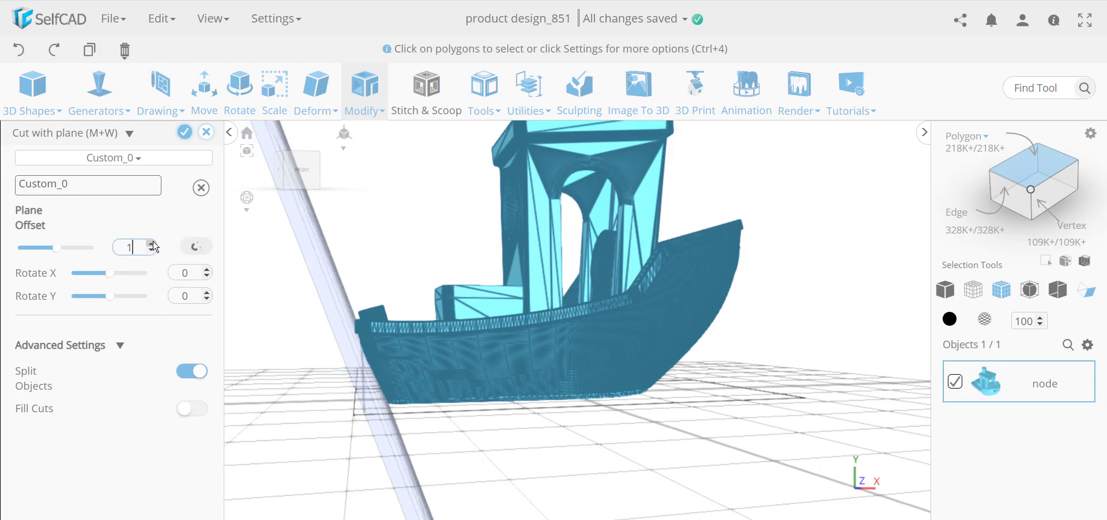
{"action": "left_click", "coordinate": [152, 243]}
{"action": "right_click_drag", "start_coordinate": [461, 419], "coordinate": [508, 417]}
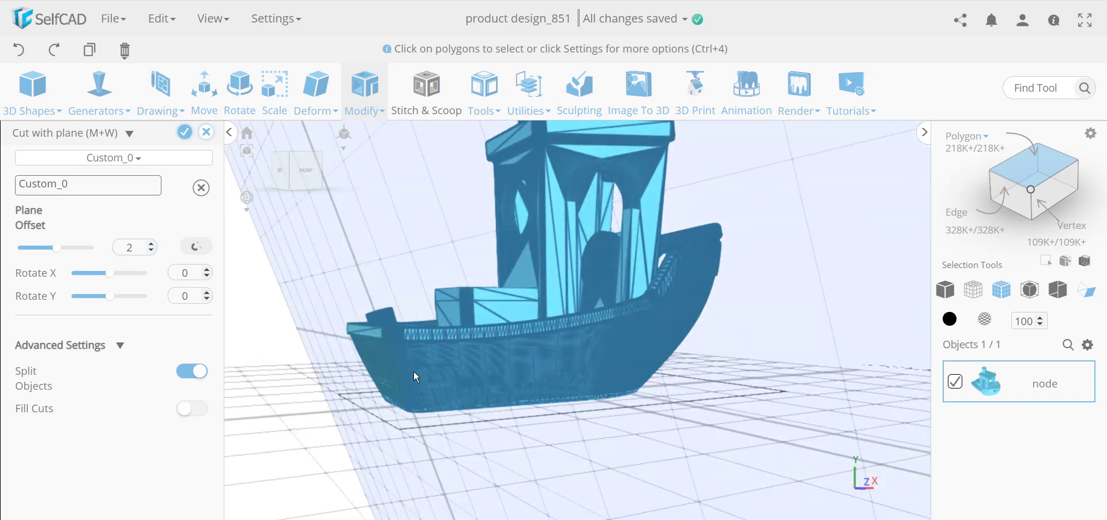
{"action": "scroll", "coordinate": [414, 371], "scroll_direction": "up", "scroll_amount": 10}
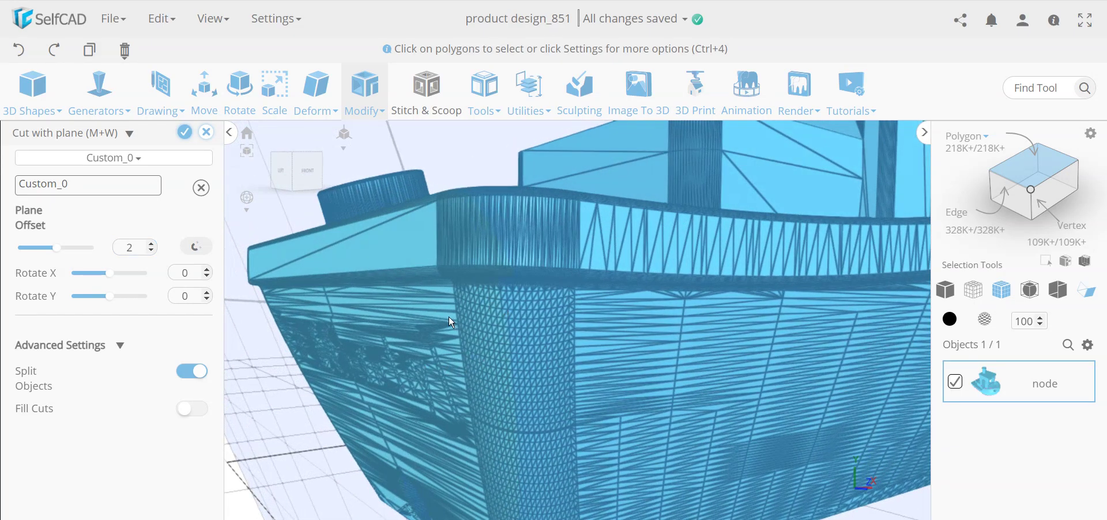
{"action": "left_click", "coordinate": [184, 134]}
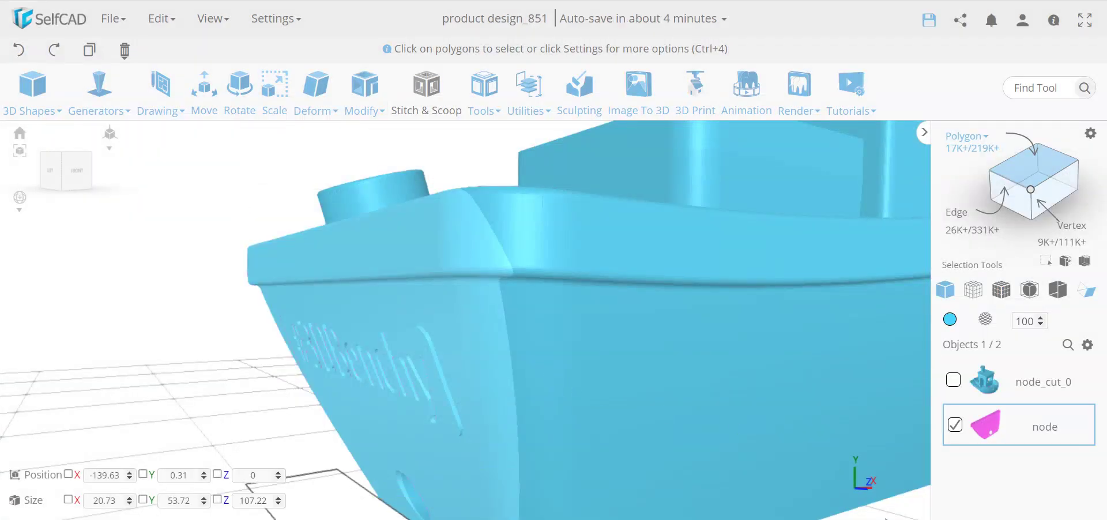
Isolate the cut-off stern piece, hiding the rest of the boat.
{"action": "left_click", "coordinate": [1087, 345]}
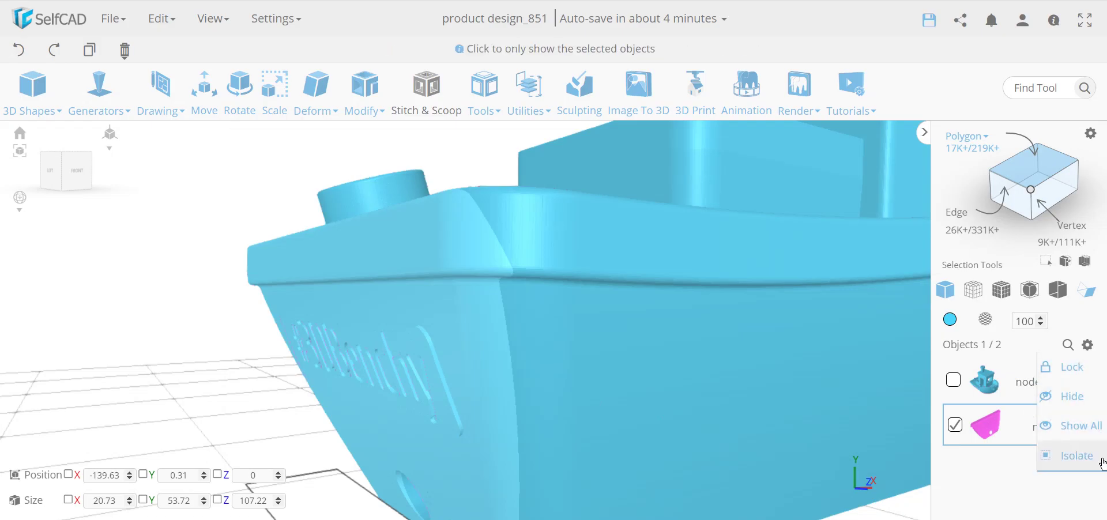
{"action": "left_click", "coordinate": [1077, 456]}
{"action": "right_click_drag", "start_coordinate": [692, 433], "coordinate": [391, 343]}
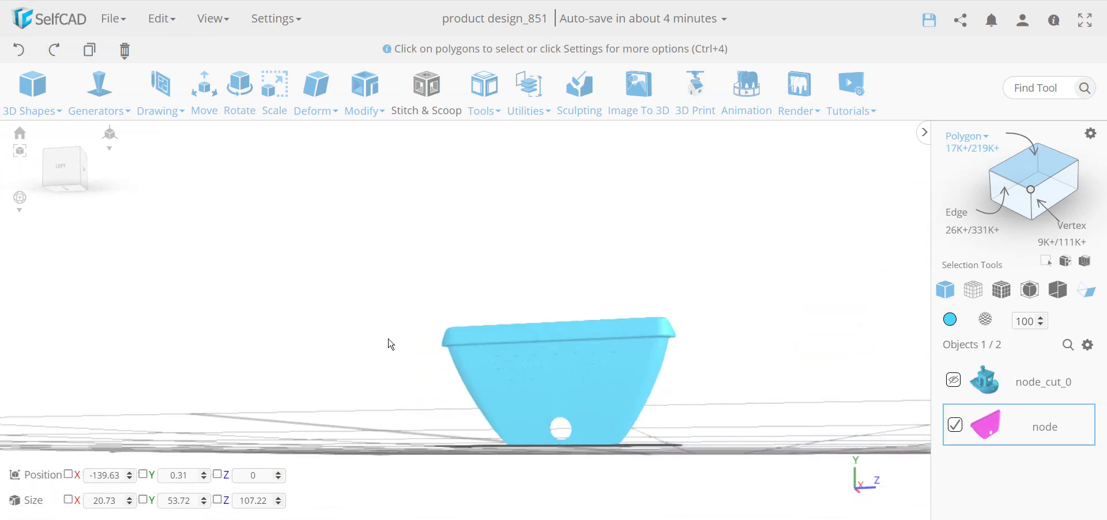
Try the polygon selection on the panel around the stern lettering, lowering the Tolerance to 0.
{"action": "left_click", "coordinate": [628, 360]}
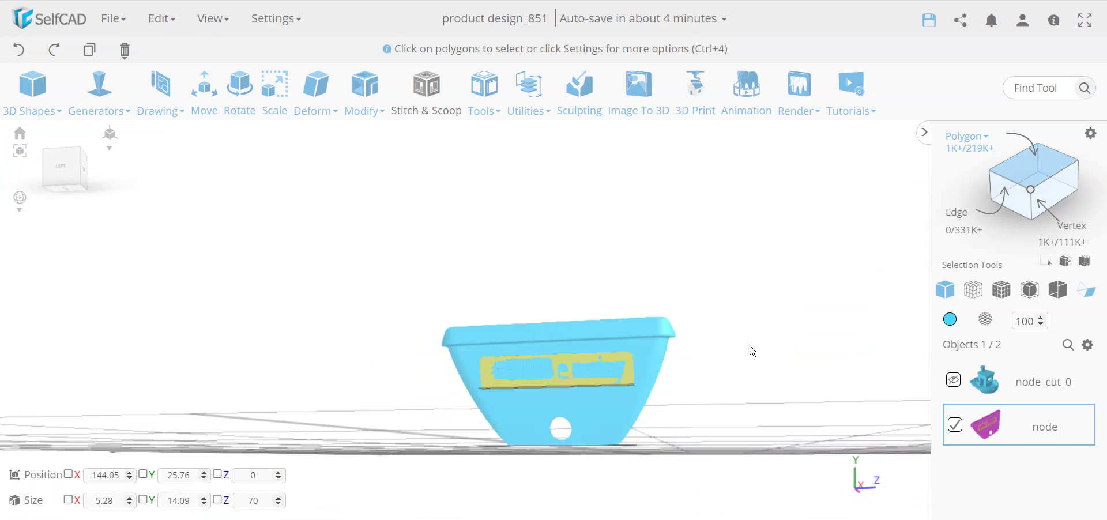
{"action": "scroll", "coordinate": [751, 351], "scroll_direction": "up", "scroll_amount": 4}
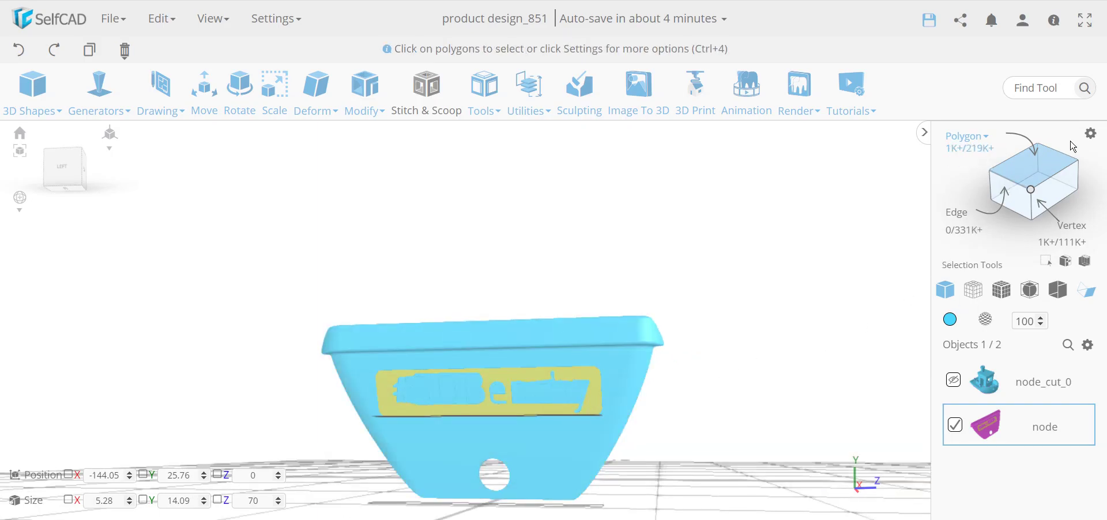
{"action": "left_click", "coordinate": [1091, 134]}
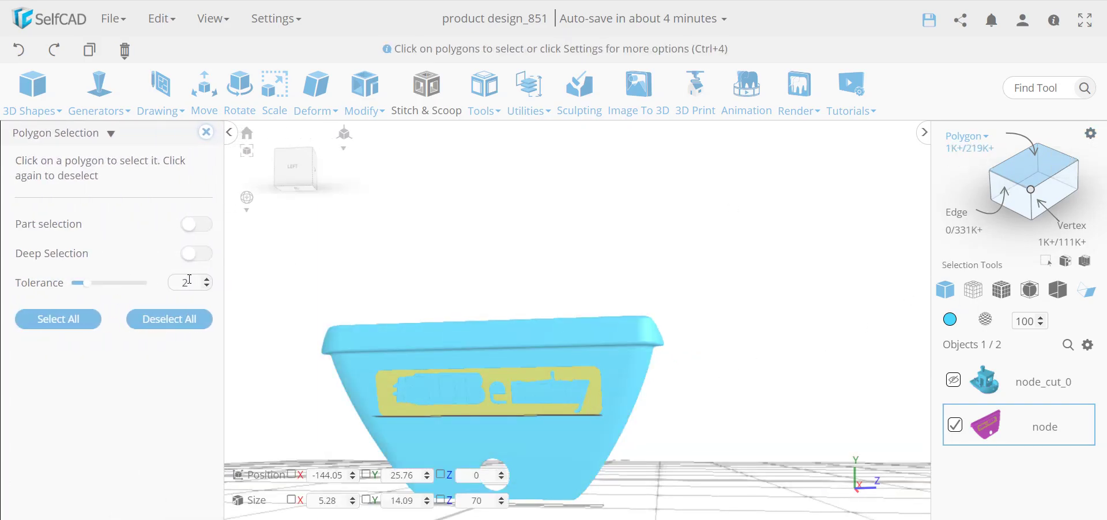
{"action": "left_click_drag", "start_coordinate": [89, 287], "coordinate": [70, 291]}
{"action": "left_click", "coordinate": [411, 414]}
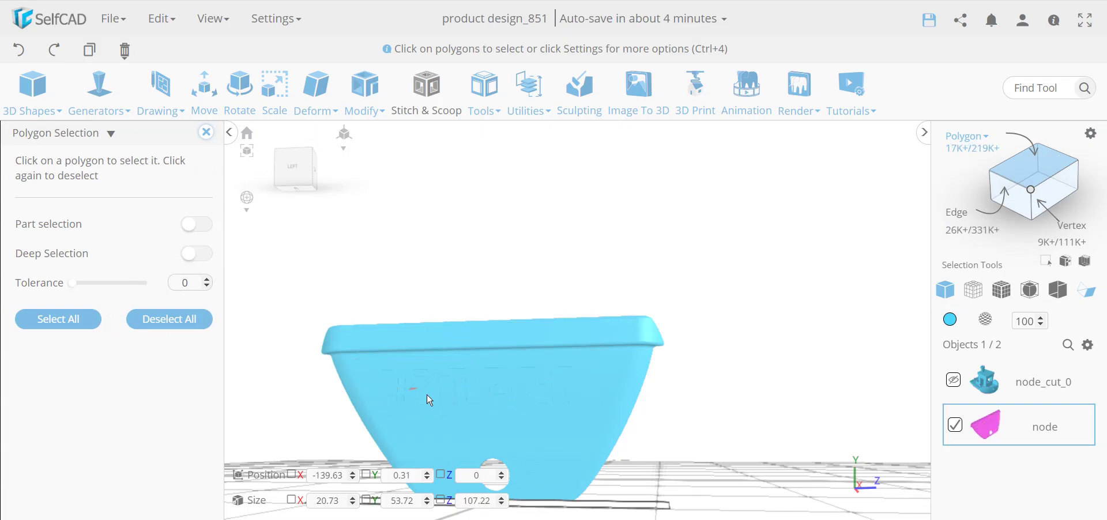
Select the flat panel around the stern lettering with a polygon selection Tolerance of 2 and delete it.
{"action": "left_click", "coordinate": [207, 278]}
{"action": "left_click", "coordinate": [207, 279]}
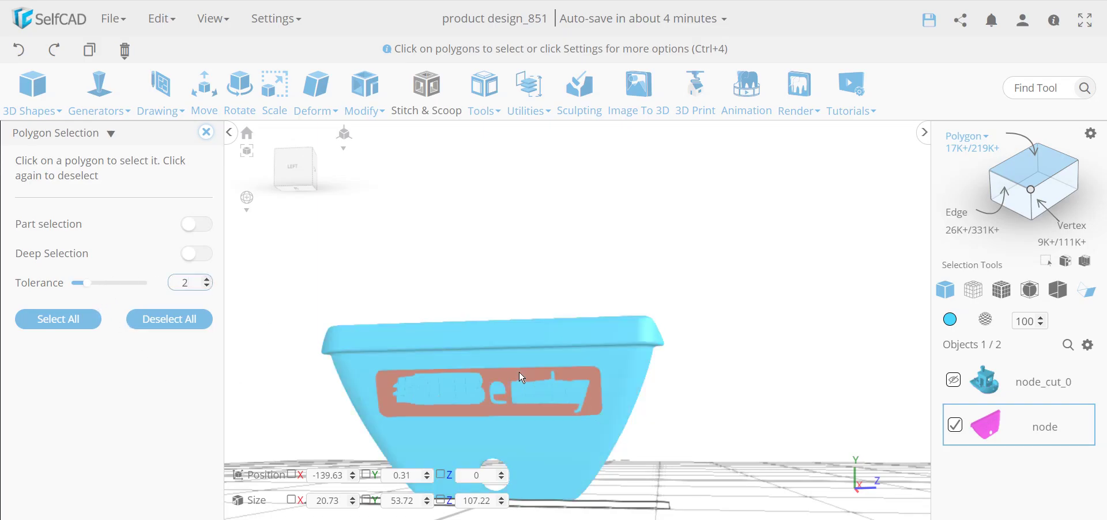
{"action": "left_click", "coordinate": [522, 378]}
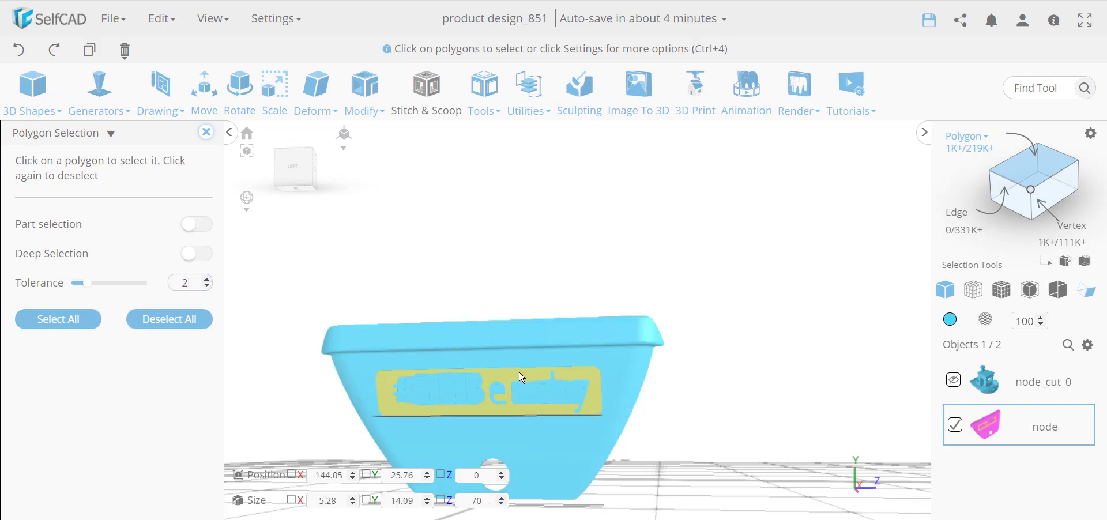
{"action": "left_click", "coordinate": [206, 132]}
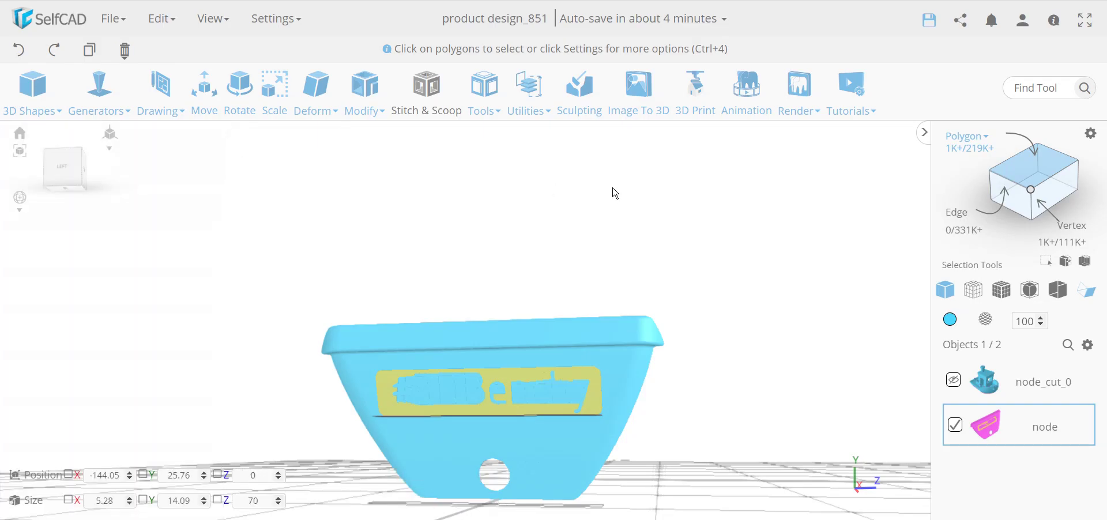
{"action": "key", "text": "Delete"}
{"action": "key", "text": "Return"}
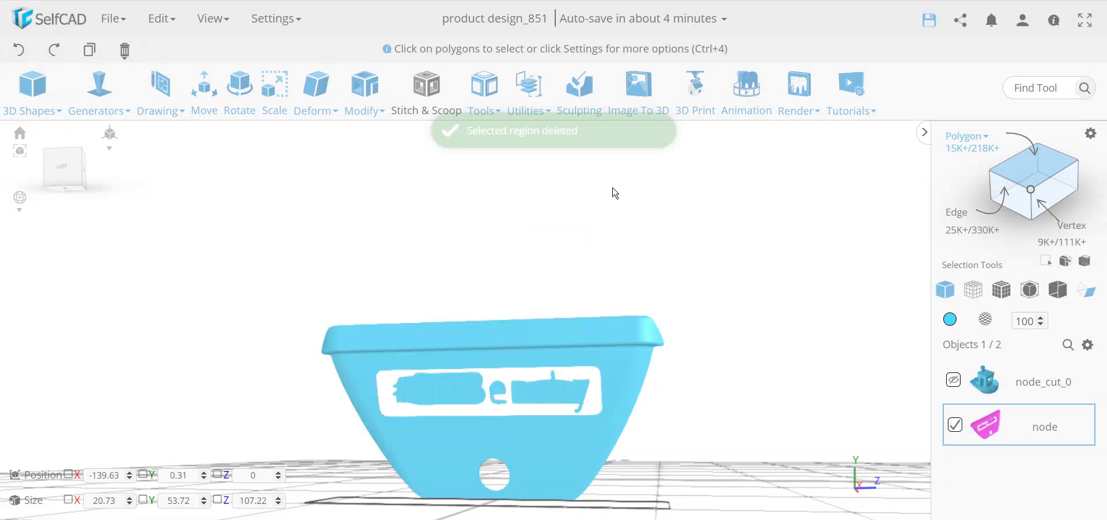
Show the stern piece as a wireframe and frame the remaining lettering inside the deleted panel.
{"action": "middle_click_drag", "start_coordinate": [639, 231], "coordinate": [674, 238]}
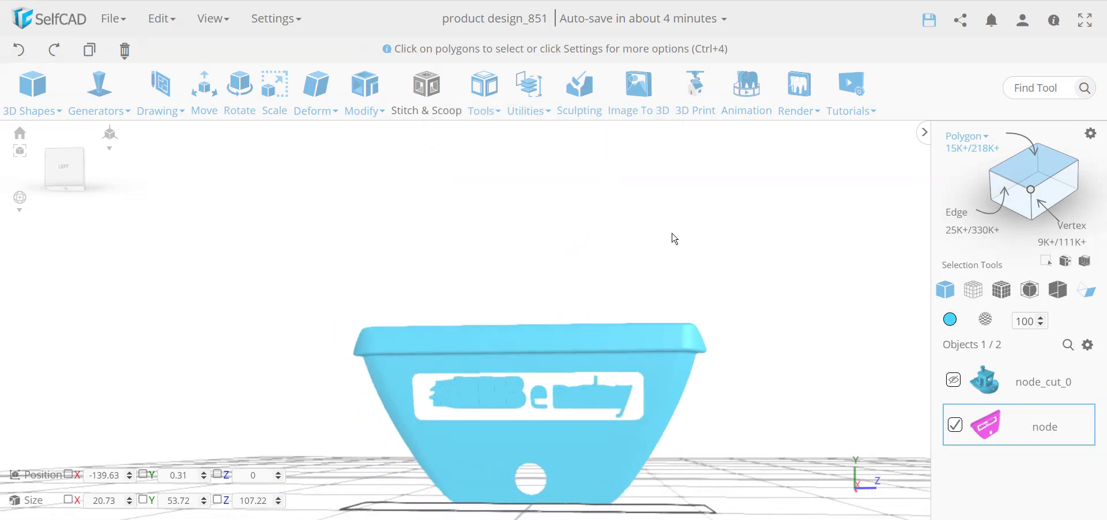
{"action": "left_click", "coordinate": [983, 296]}
{"action": "scroll", "coordinate": [632, 409], "scroll_direction": "up", "scroll_amount": 5}
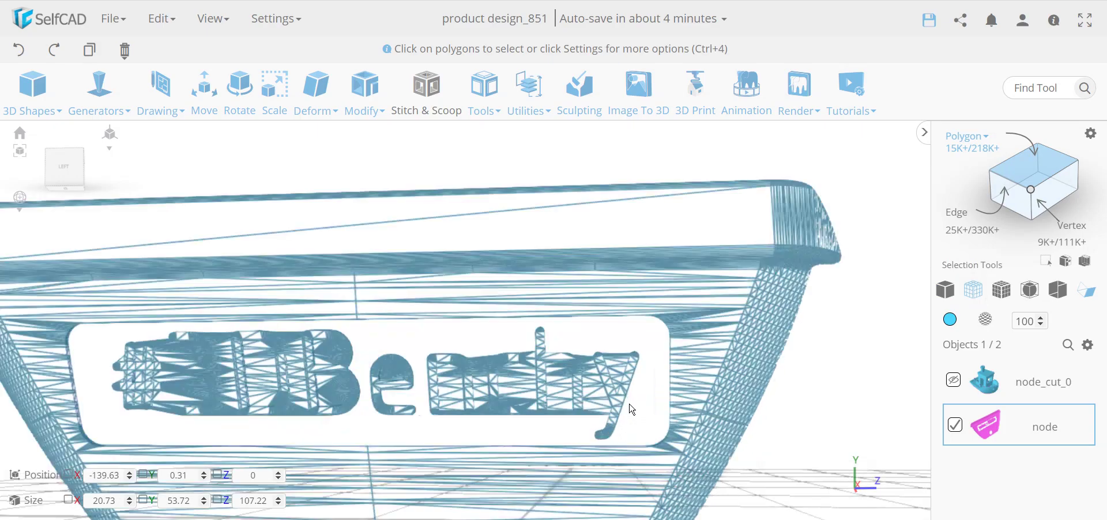
{"action": "mouse_move", "coordinate": [847, 414]}
{"action": "middle_mouse_down"}
{"action": "mouse_move", "coordinate": [853, 369]}
{"action": "mouse_move", "coordinate": [864, 409]}
{"action": "middle_mouse_up"}
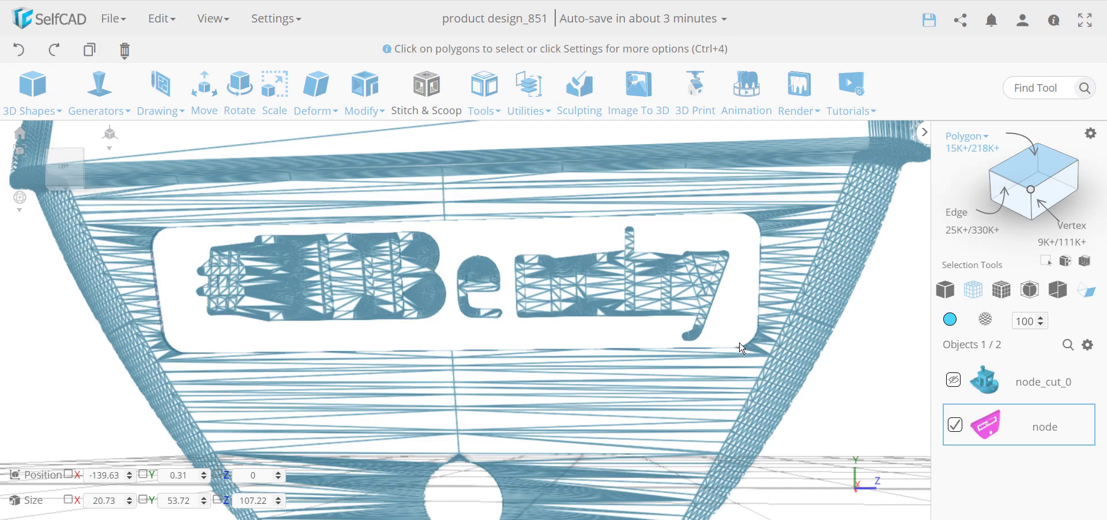
{"action": "left_click_drag", "start_coordinate": [739, 342], "coordinate": [193, 222]}
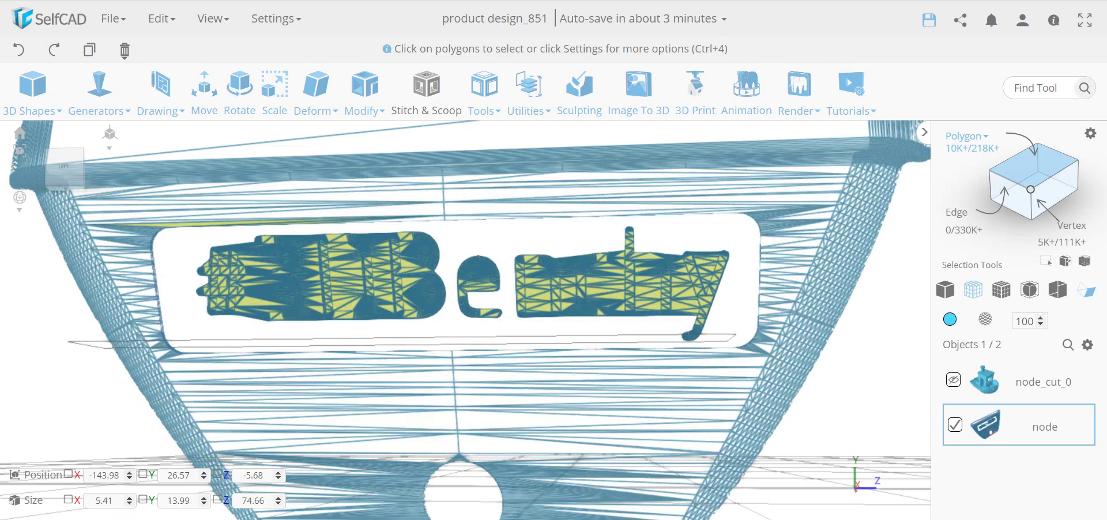
{"action": "key", "text": "Delete"}
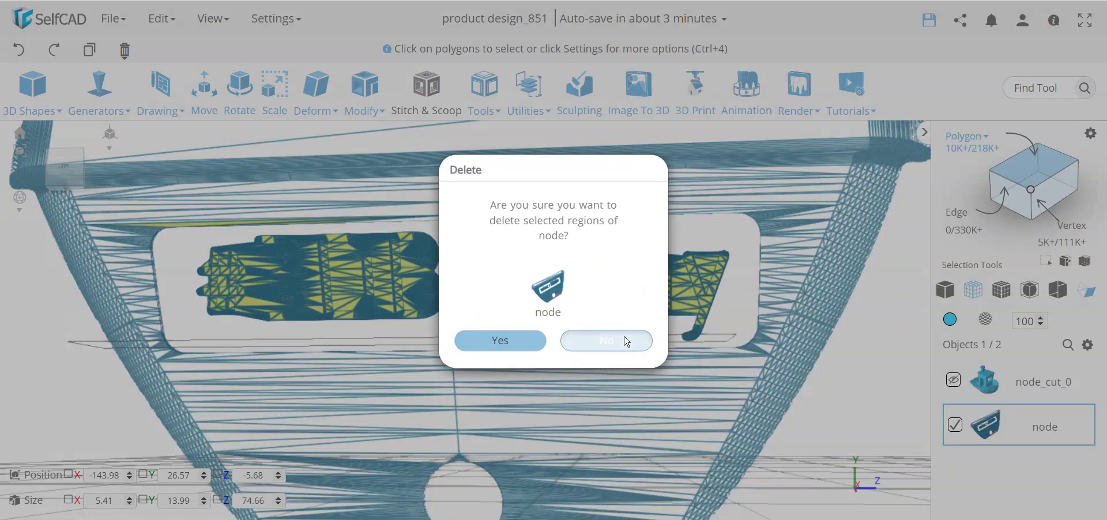
{"action": "left_click", "coordinate": [625, 341]}
{"action": "scroll", "coordinate": [200, 314], "scroll_direction": "up", "scroll_amount": 5}
{"action": "scroll", "coordinate": [251, 327], "scroll_direction": "down", "scroll_amount": 5}
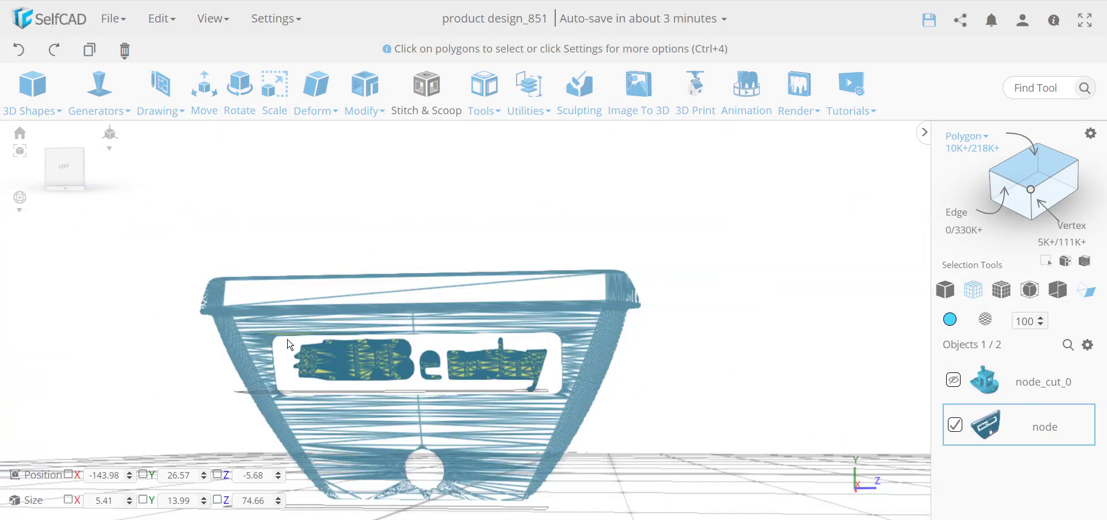
{"action": "scroll", "coordinate": [308, 367], "scroll_direction": "up", "scroll_amount": 3}
{"action": "left_click", "coordinate": [173, 365]}
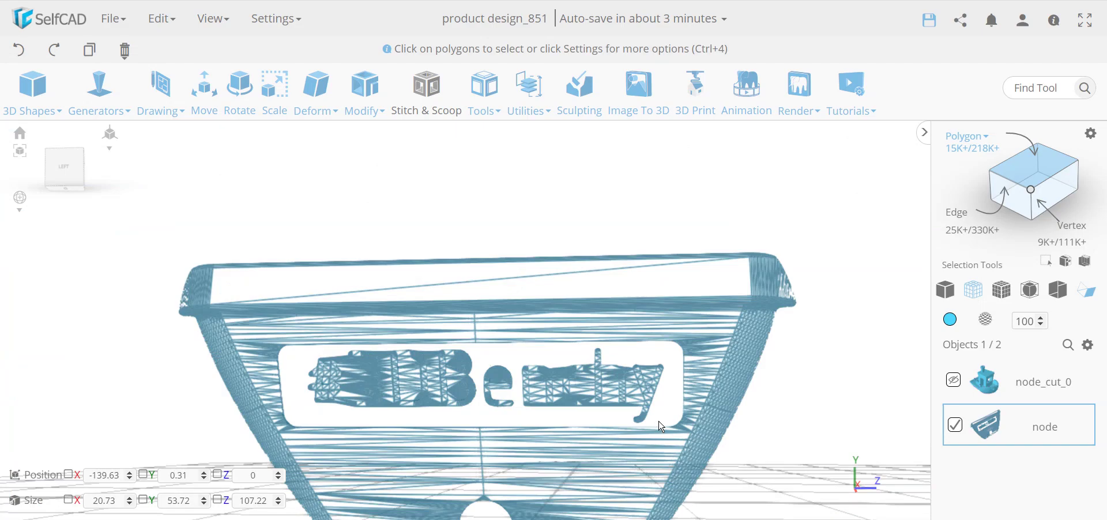
{"action": "left_click_drag", "start_coordinate": [665, 420], "coordinate": [600, 375]}
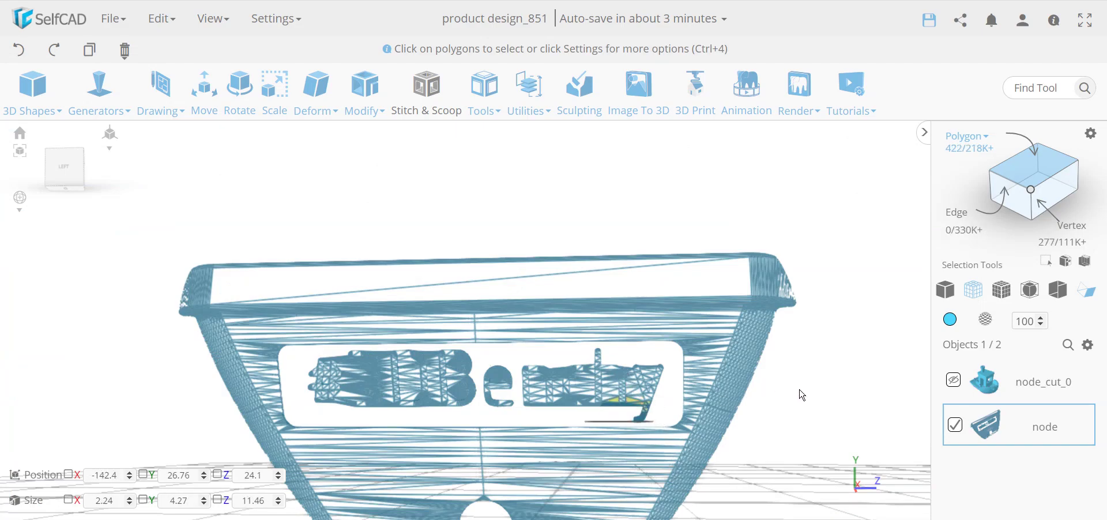
{"action": "left_click", "coordinate": [720, 409]}
Box-select all the remaining lettering polygons inside the stern opening and delete them.
{"action": "scroll", "coordinate": [651, 429], "scroll_direction": "up", "scroll_amount": 3}
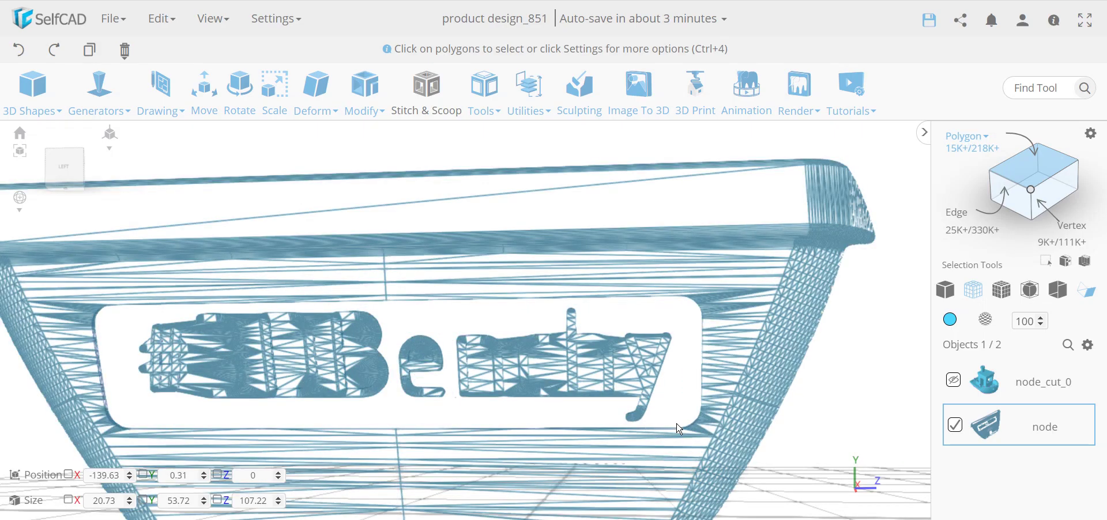
{"action": "left_click_drag", "start_coordinate": [678, 425], "coordinate": [138, 310]}
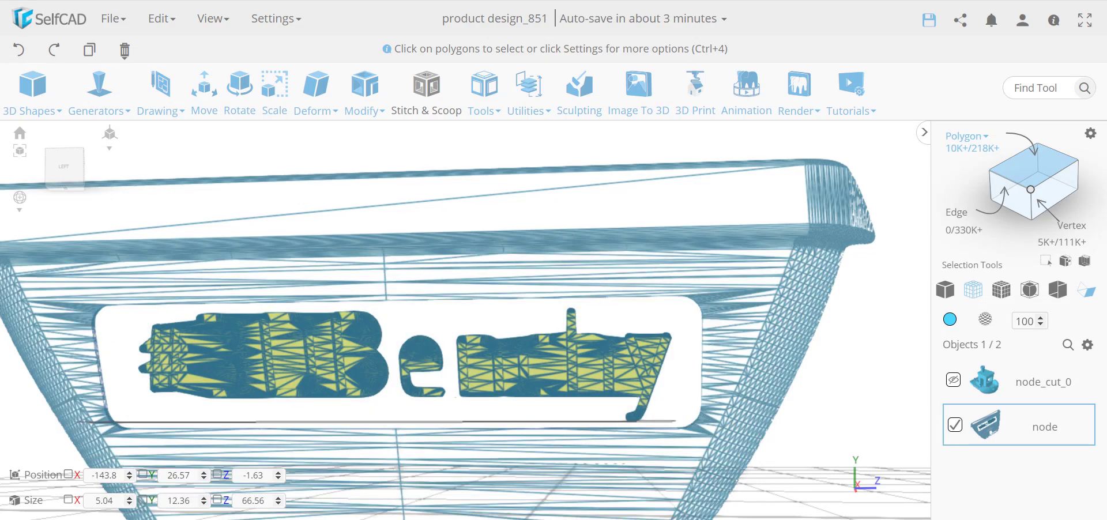
{"action": "key", "text": "Delete"}
{"action": "key", "text": "Return"}
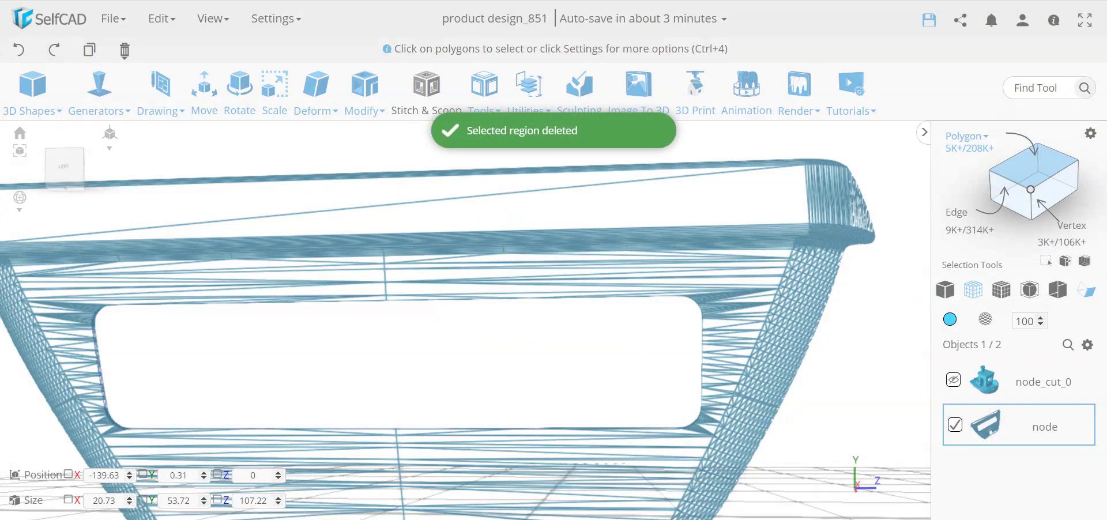
Unhide the main boat body beside the stern piece and display both as solids.
{"action": "scroll", "coordinate": [536, 461], "scroll_direction": "down", "scroll_amount": 5}
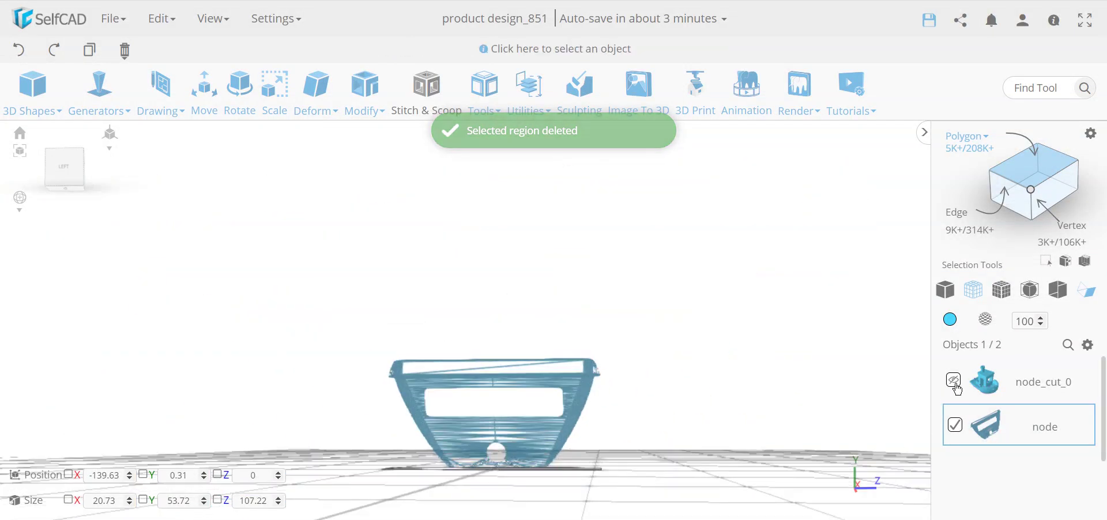
{"action": "left_click", "coordinate": [953, 380]}
{"action": "left_click", "coordinate": [945, 289]}
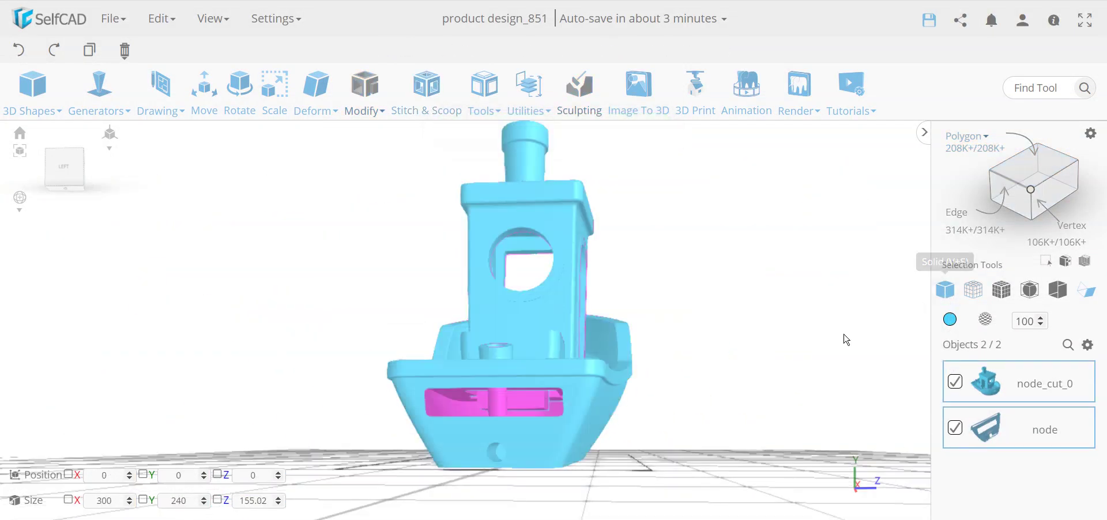
{"action": "left_click_drag", "start_coordinate": [770, 362], "coordinate": [829, 347]}
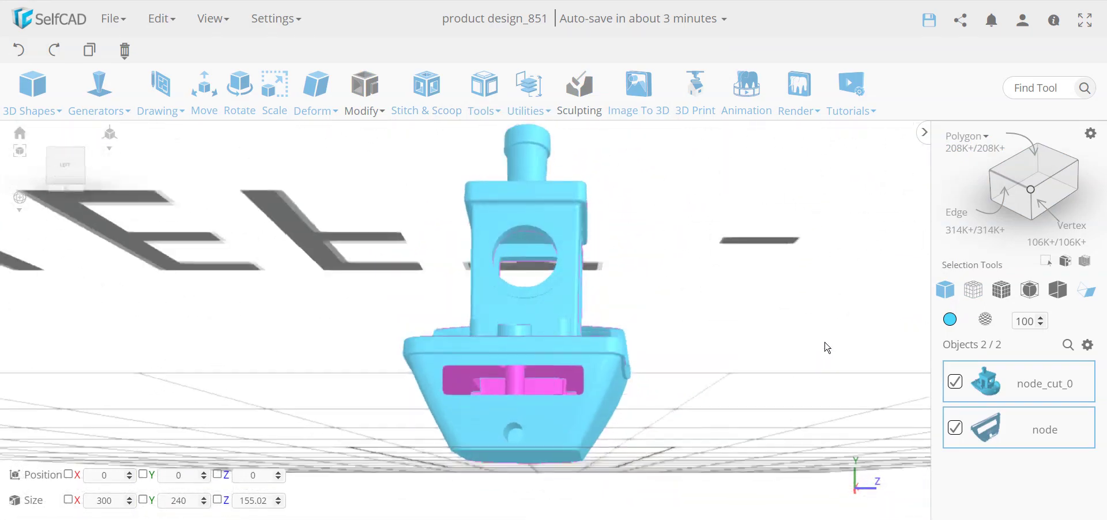
Combine the boat body and the stern piece into one object using the Merge method.
{"action": "mouse_move", "coordinate": [527, 108]}
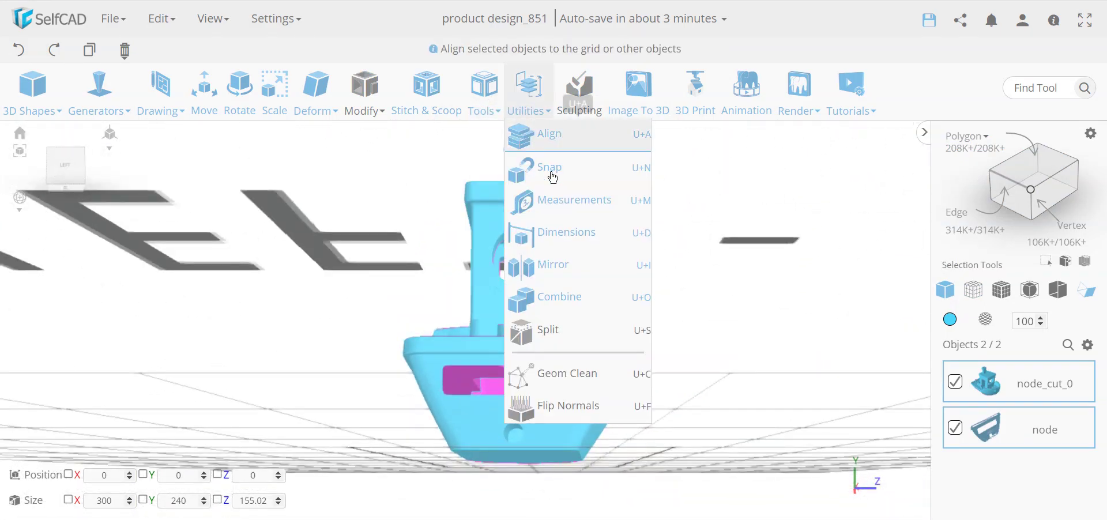
{"action": "left_click", "coordinate": [593, 295]}
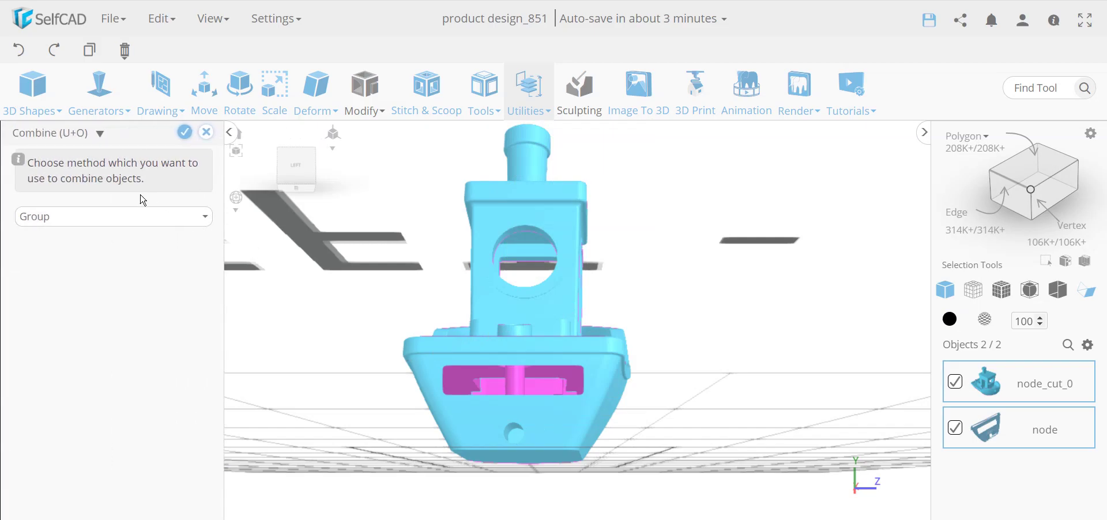
{"action": "left_click", "coordinate": [117, 221]}
{"action": "left_click", "coordinate": [95, 263]}
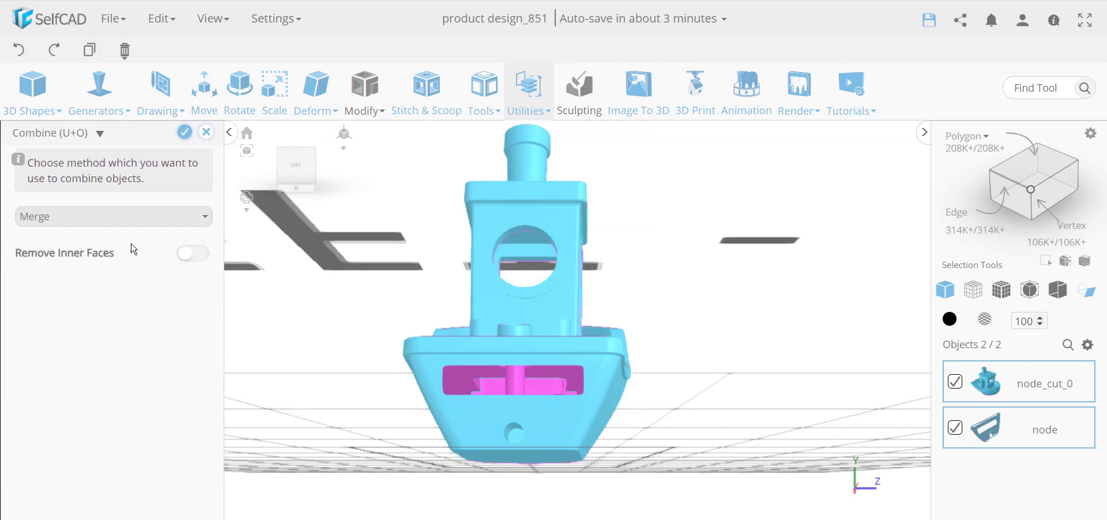
{"action": "left_click", "coordinate": [184, 132]}
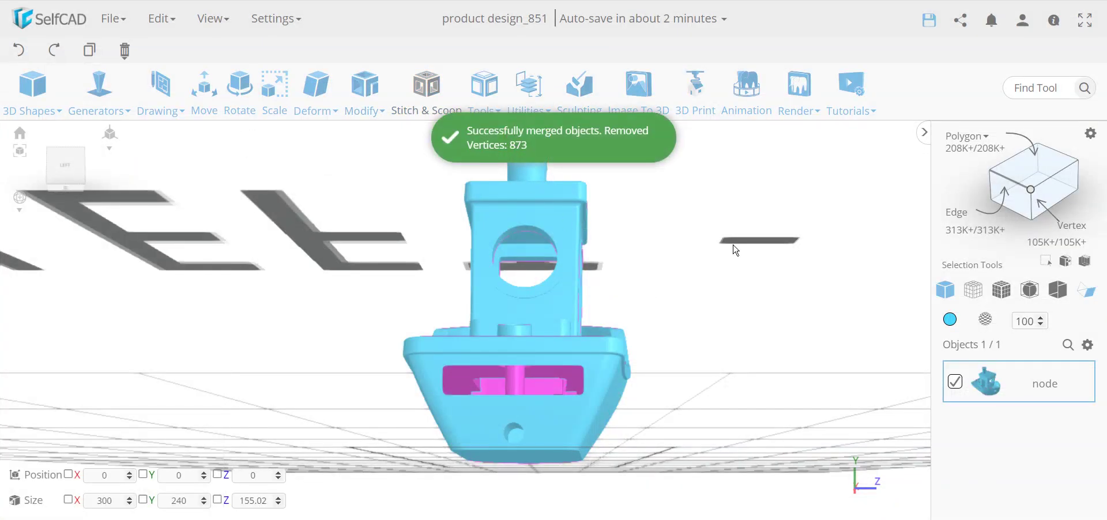
Close the rectangular opening in the merged boat's stern with Fill Polygons.
{"action": "left_click_drag", "start_coordinate": [736, 250], "coordinate": [684, 389]}
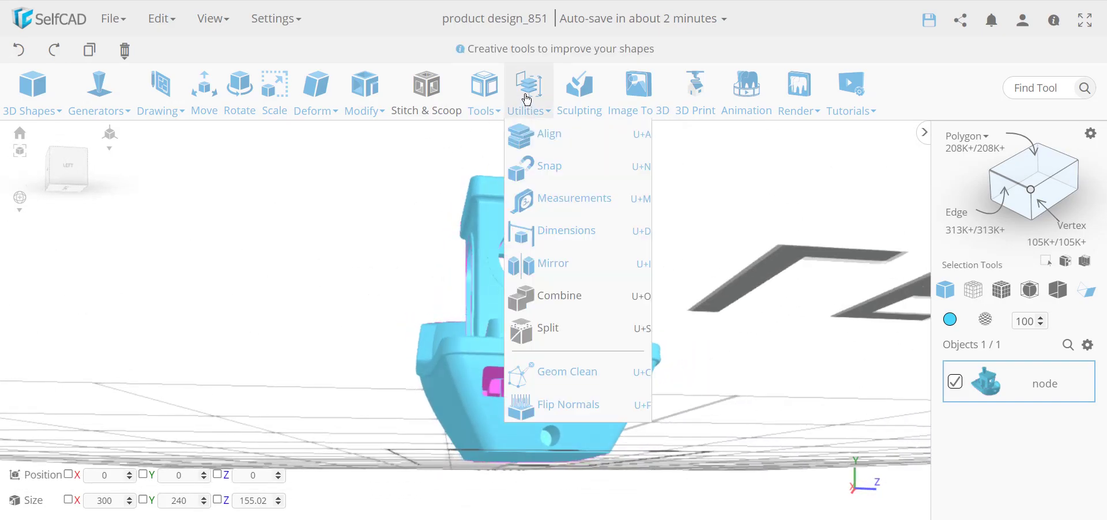
{"action": "mouse_move", "coordinate": [483, 93]}
{"action": "left_click", "coordinate": [525, 166]}
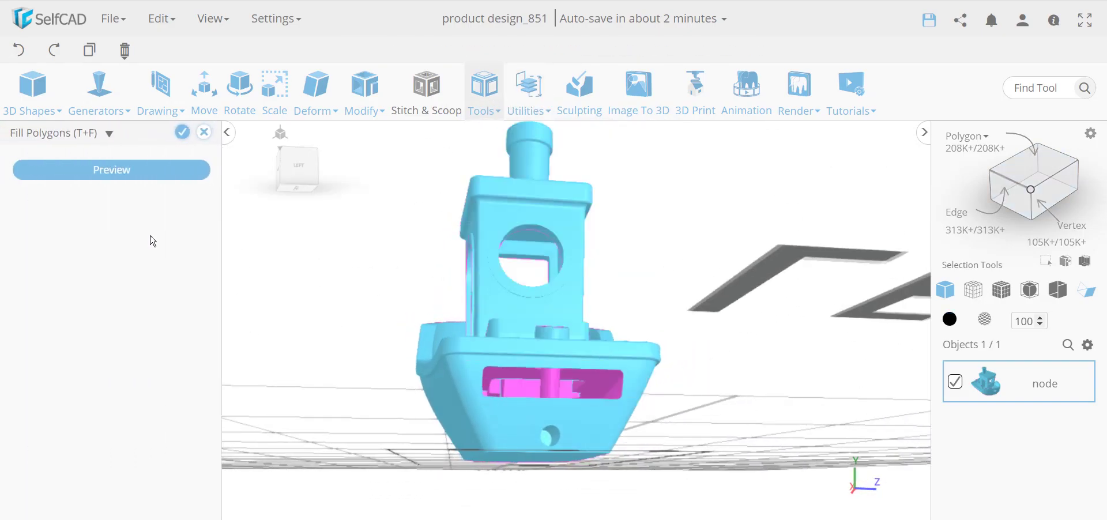
{"action": "left_click", "coordinate": [183, 133]}
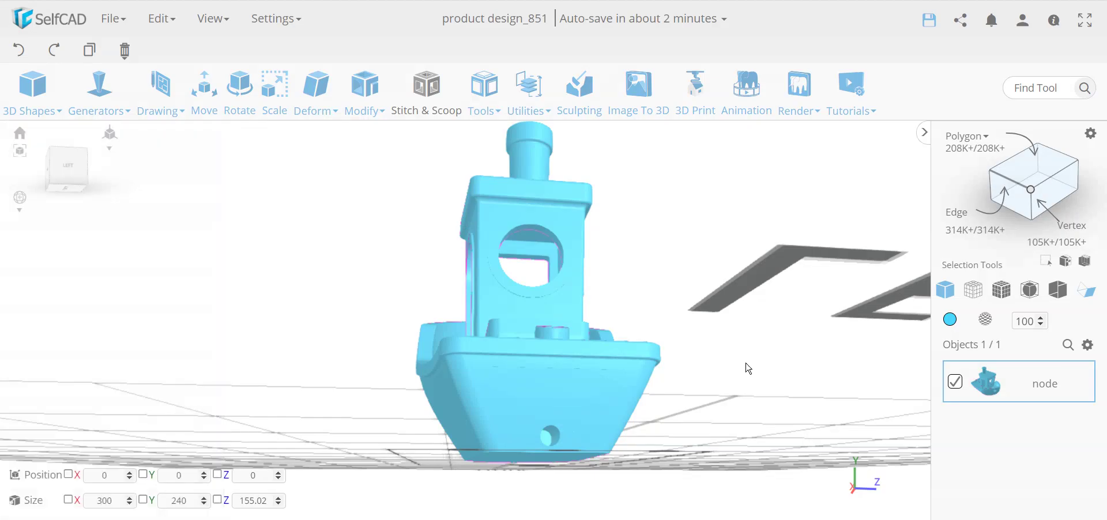
Examine the filled stern from several angles, comparing smoothed and plain solid shading.
{"action": "left_click_drag", "start_coordinate": [747, 366], "coordinate": [848, 423]}
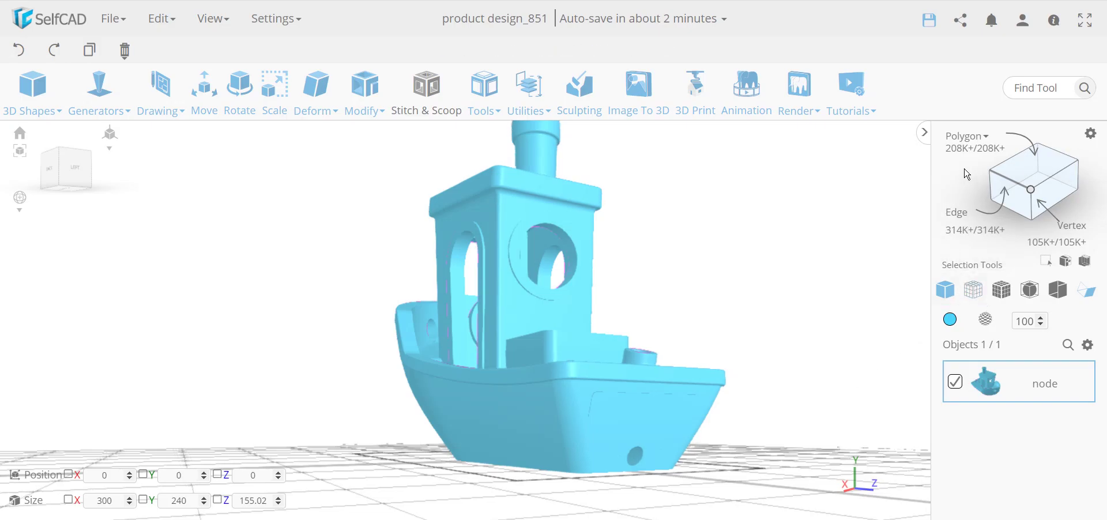
{"action": "left_click_drag", "start_coordinate": [831, 351], "coordinate": [739, 344]}
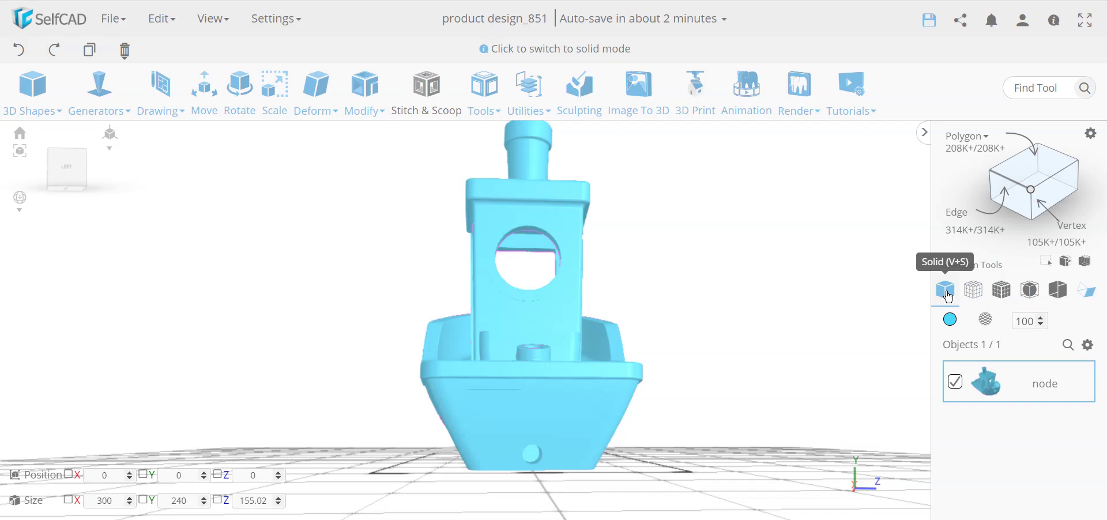
{"action": "left_click", "coordinate": [1030, 289]}
{"action": "scroll", "coordinate": [579, 414], "scroll_direction": "up", "scroll_amount": 3}
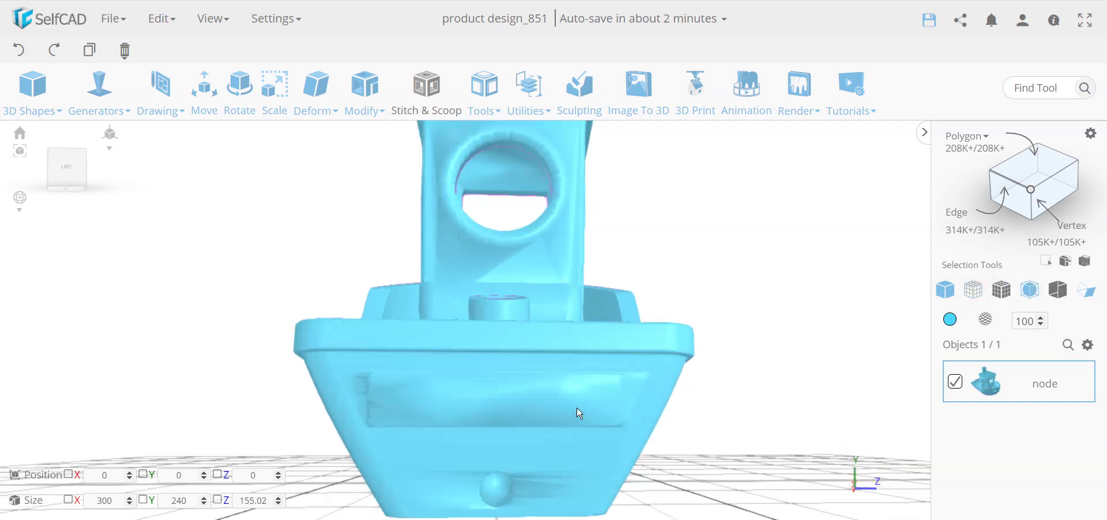
{"action": "scroll", "coordinate": [580, 414], "scroll_direction": "up", "scroll_amount": 2}
{"action": "scroll", "coordinate": [578, 390], "scroll_direction": "up", "scroll_amount": 3}
{"action": "scroll", "coordinate": [600, 415], "scroll_direction": "down", "scroll_amount": 3}
{"action": "scroll", "coordinate": [633, 435], "scroll_direction": "up", "scroll_amount": 1}
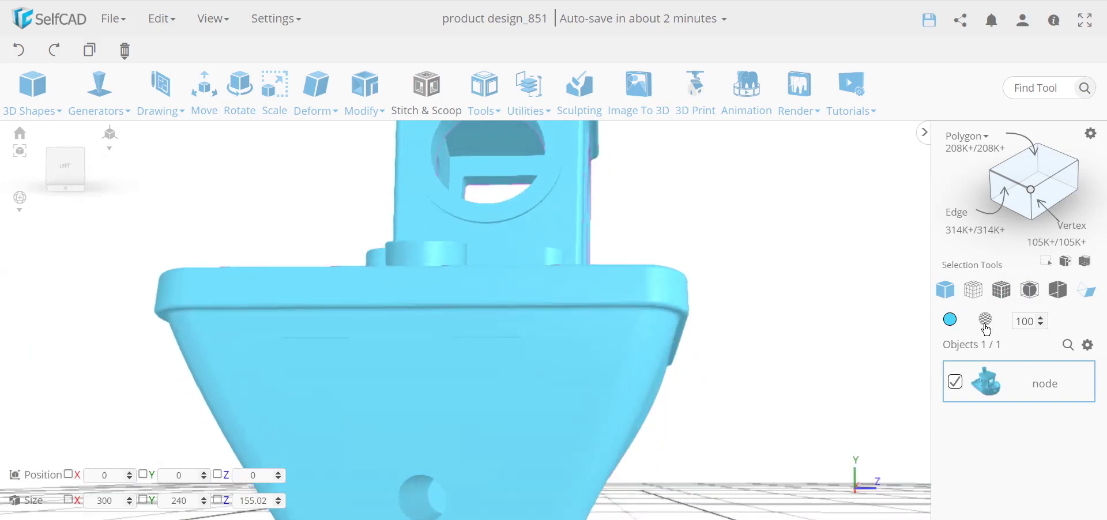
Overlay the mesh edges on the solid boat and examine the polygons of the filled stern panel.
{"action": "left_click", "coordinate": [1002, 290]}
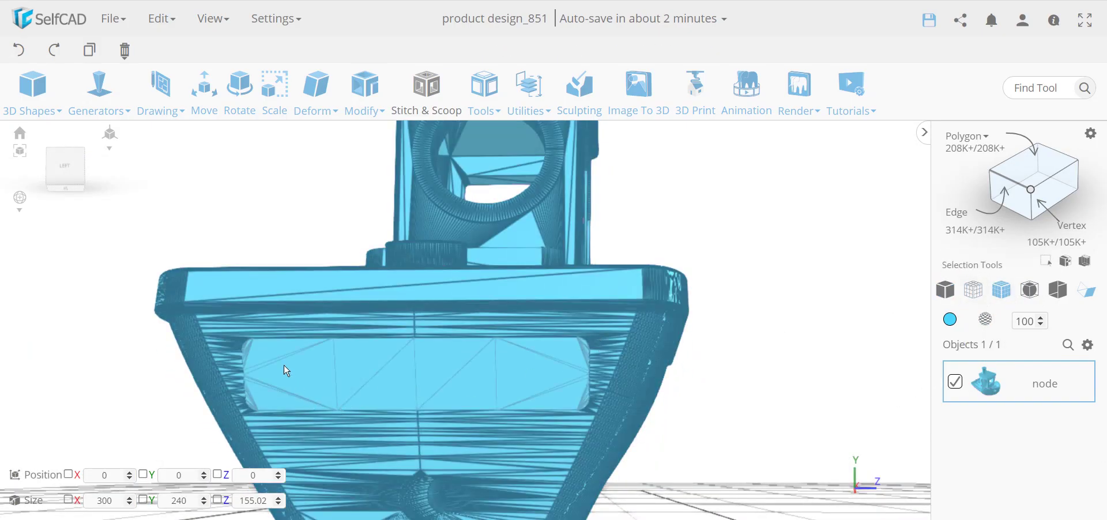
{"action": "scroll", "coordinate": [586, 404], "scroll_direction": "up", "scroll_amount": 3}
{"action": "scroll", "coordinate": [591, 407], "scroll_direction": "down", "scroll_amount": 3}
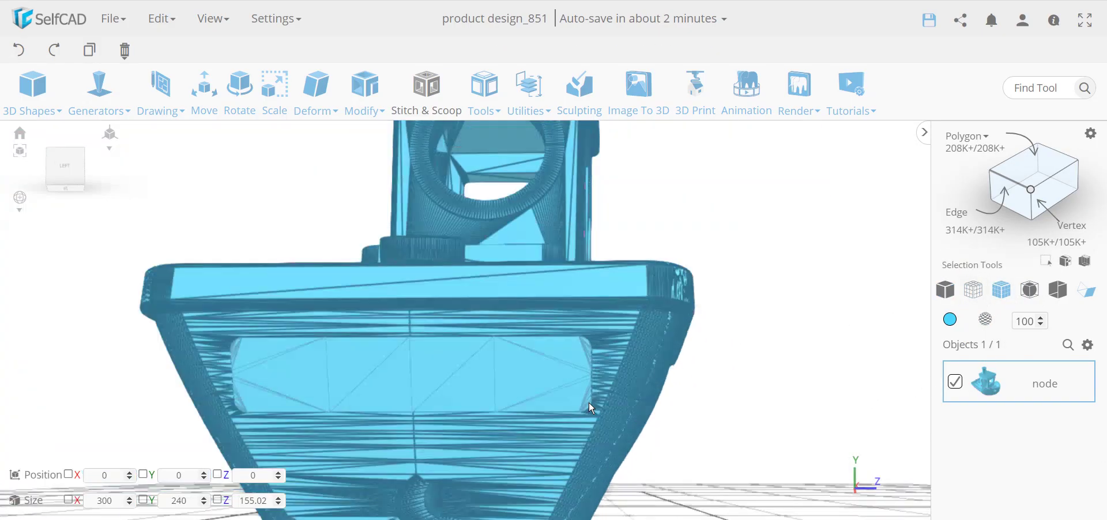
{"action": "left_click_drag", "start_coordinate": [519, 407], "coordinate": [607, 409]}
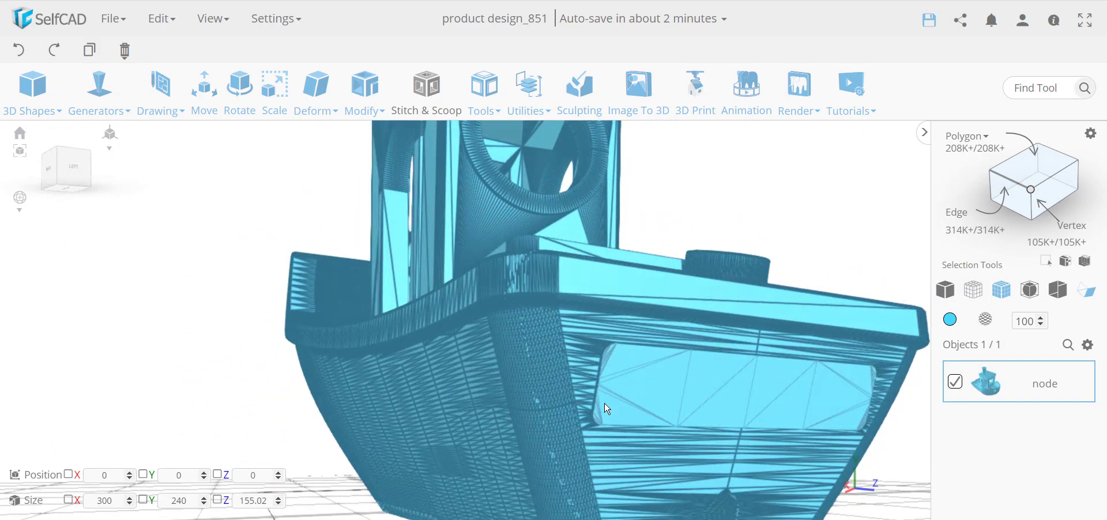
{"action": "left_click_drag", "start_coordinate": [793, 408], "coordinate": [727, 402]}
{"action": "scroll", "coordinate": [520, 353], "scroll_direction": "down", "scroll_amount": 2}
{"action": "scroll", "coordinate": [600, 403], "scroll_direction": "down", "scroll_amount": 5}
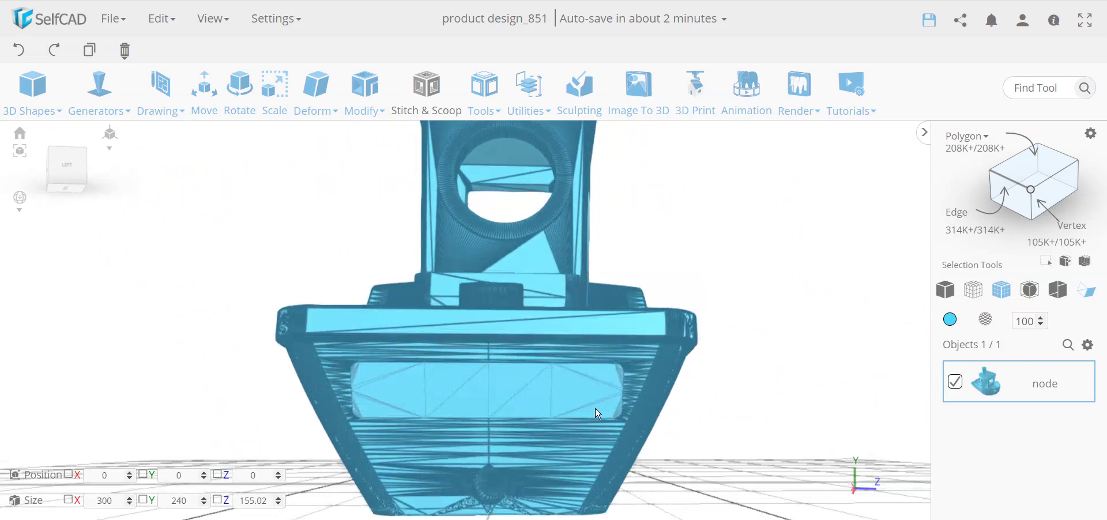
{"action": "left_click_drag", "start_coordinate": [600, 400], "coordinate": [531, 377]}
{"action": "scroll", "coordinate": [526, 382], "scroll_direction": "up", "scroll_amount": 3}
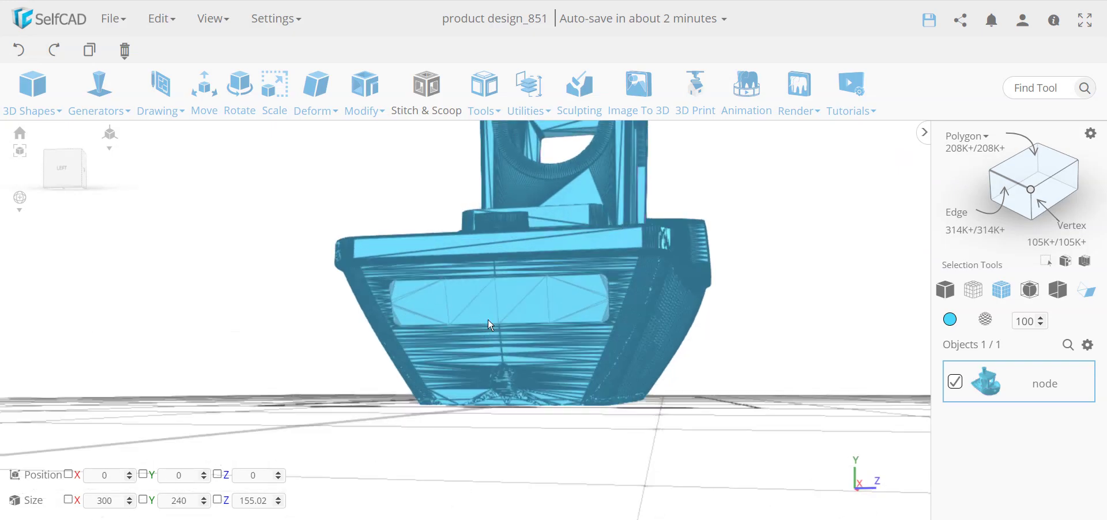
{"action": "scroll", "coordinate": [545, 363], "scroll_direction": "down", "scroll_amount": 5}
{"action": "left_click_drag", "start_coordinate": [548, 362], "coordinate": [553, 390]}
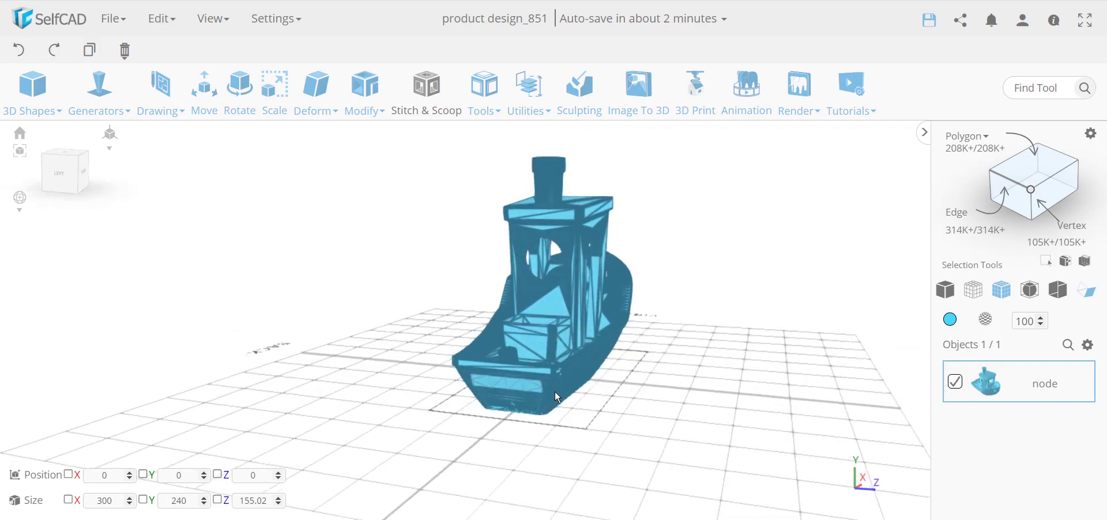
{"action": "left_click", "coordinate": [1088, 345]}
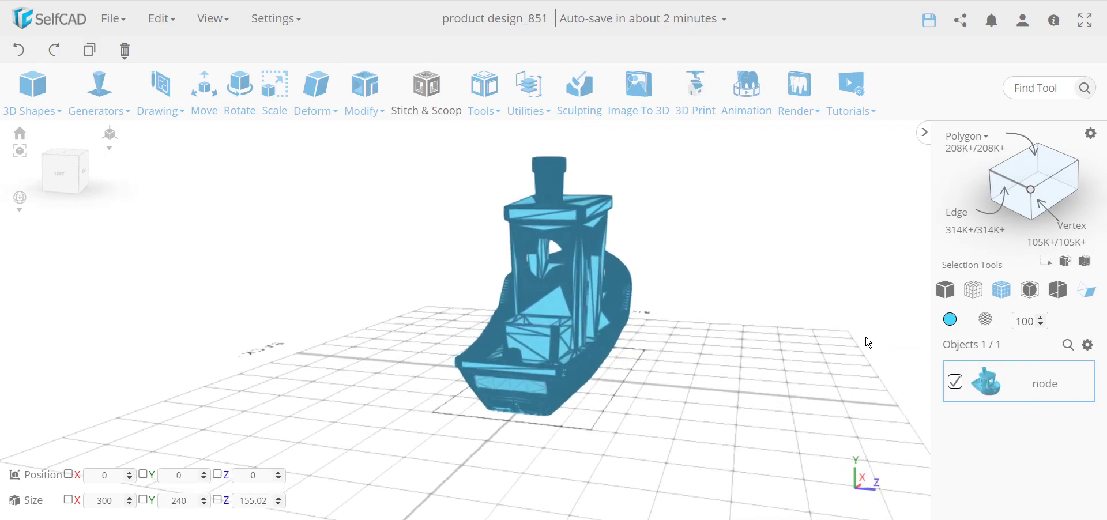
Generate the 3D text "SelfCAD" with all other objects hidden, rotated -90 degrees about Y.
{"action": "left_click", "coordinate": [164, 98]}
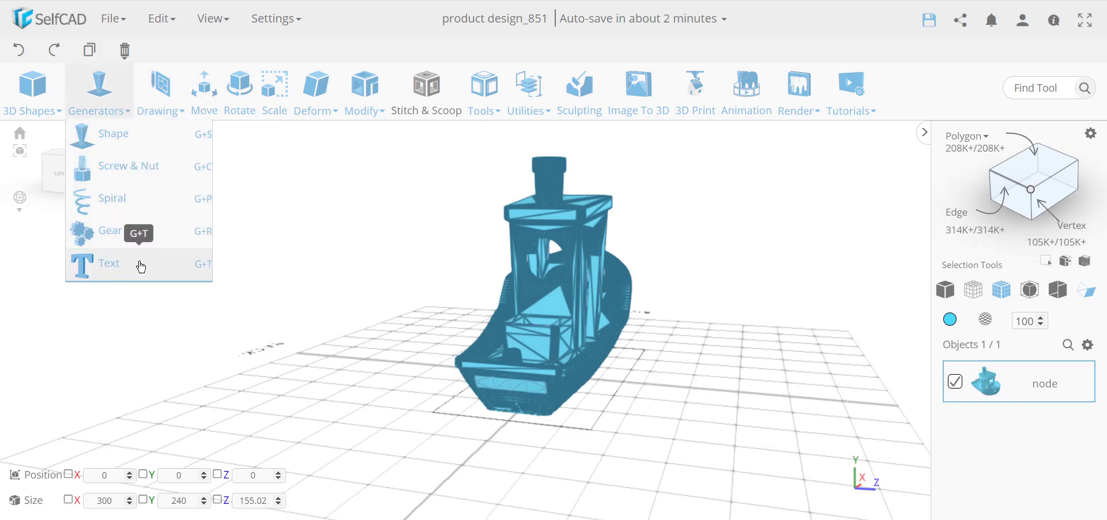
{"action": "left_click", "coordinate": [147, 273]}
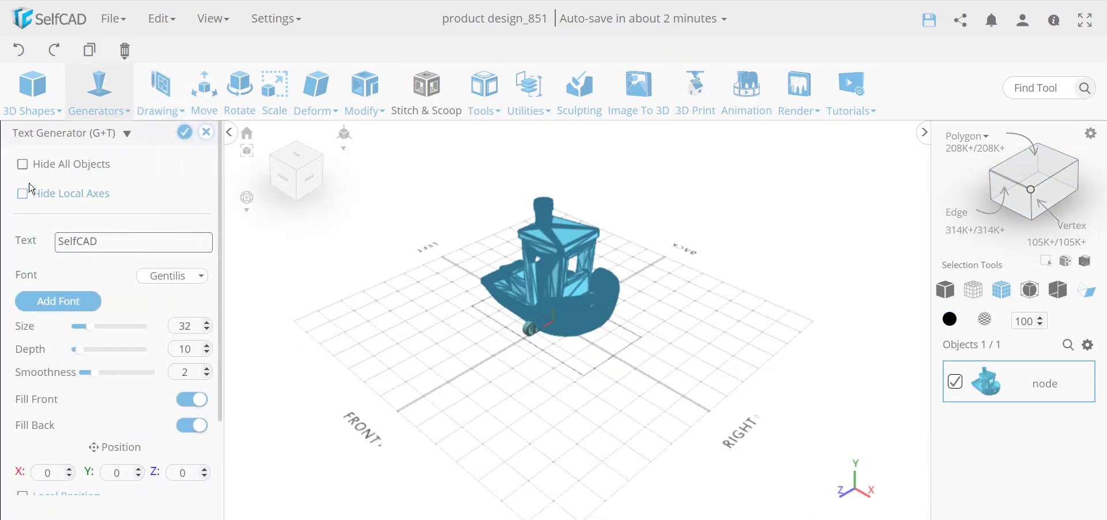
{"action": "left_click", "coordinate": [22, 164]}
{"action": "left_click_drag", "start_coordinate": [396, 317], "coordinate": [784, 307]}
{"action": "scroll", "coordinate": [149, 348], "scroll_direction": "down", "scroll_amount": 3}
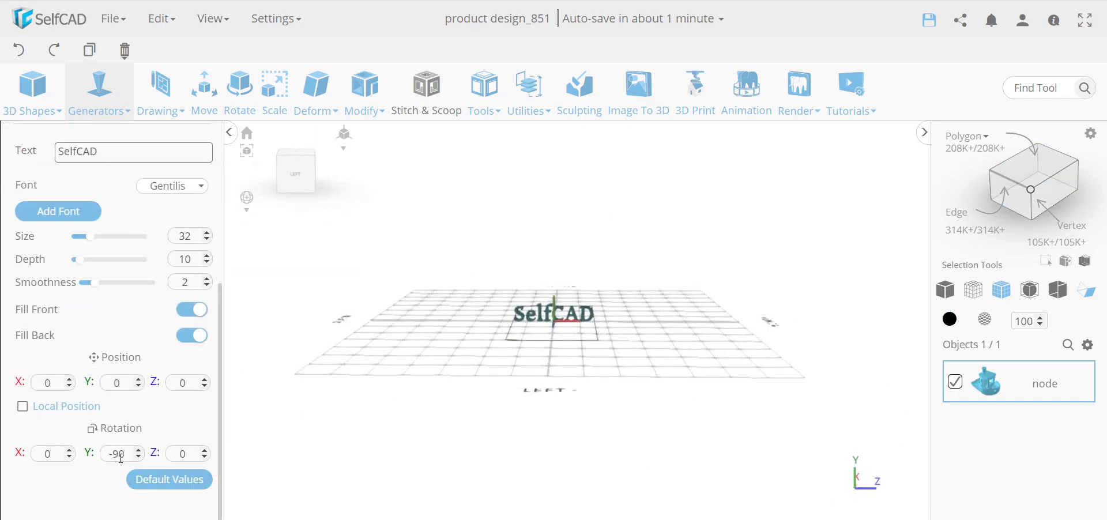
{"action": "left_click_drag", "start_coordinate": [500, 382], "coordinate": [541, 339]}
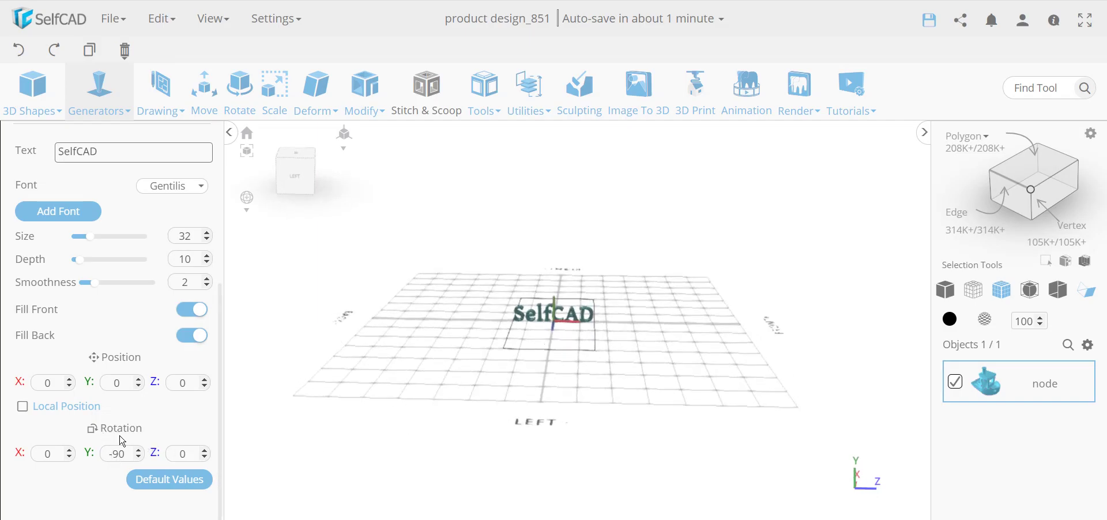
{"action": "scroll", "coordinate": [202, 223], "scroll_direction": "up", "scroll_amount": 2}
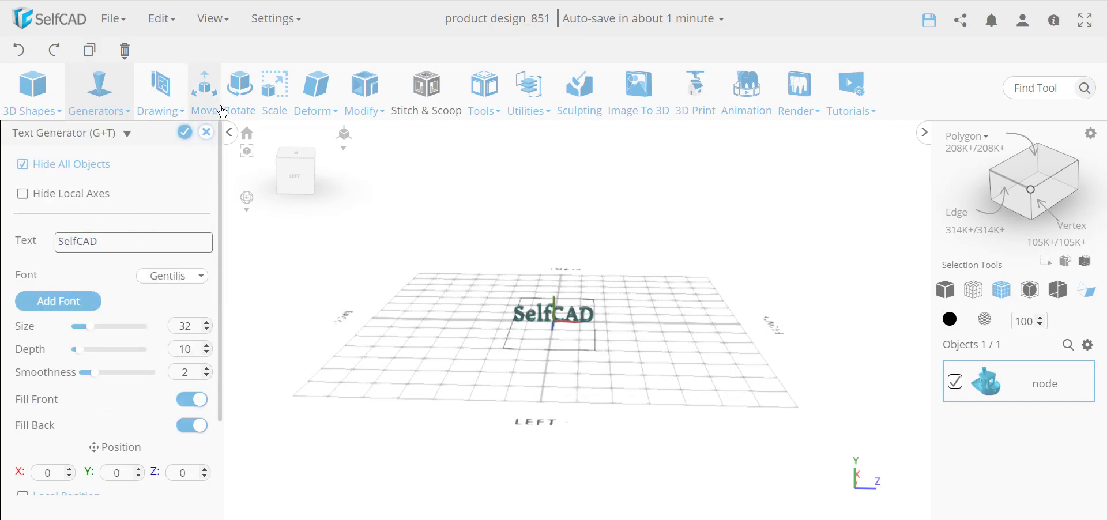
{"action": "left_click", "coordinate": [185, 134]}
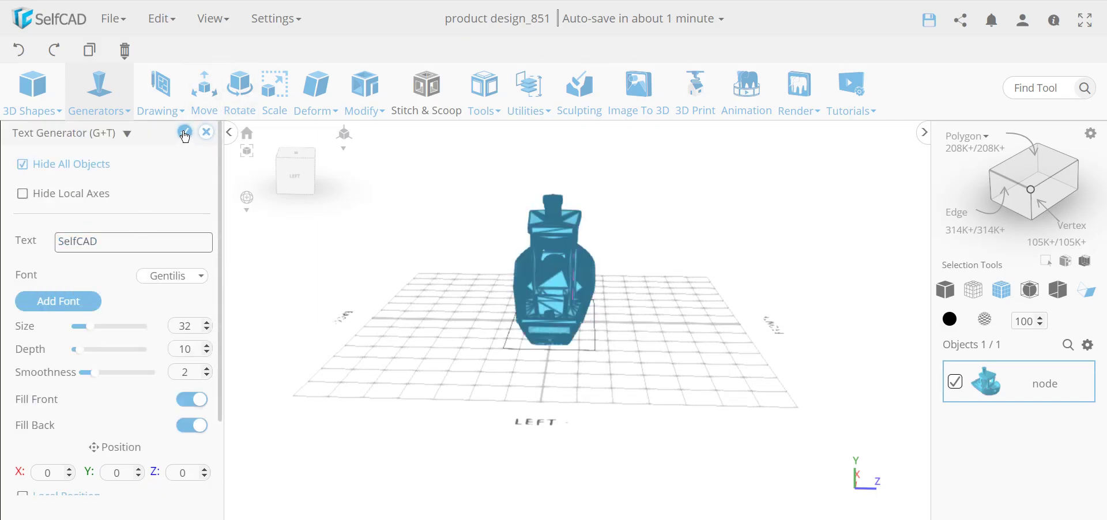
Isolate the new text object so that the boat is hidden.
{"action": "left_click_drag", "start_coordinate": [576, 346], "coordinate": [512, 343]}
{"action": "scroll", "coordinate": [568, 334], "scroll_direction": "up", "scroll_amount": 3}
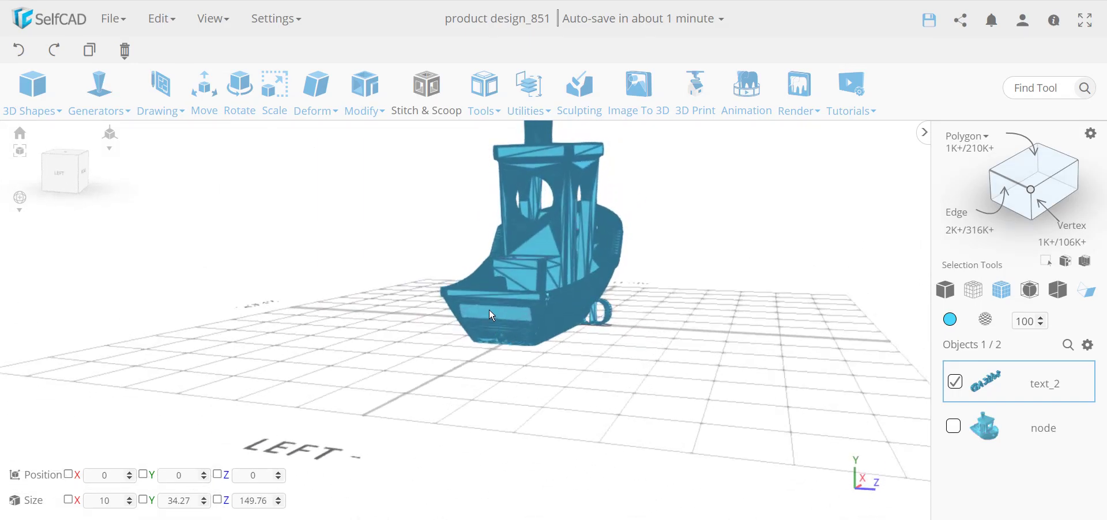
{"action": "left_click_drag", "start_coordinate": [717, 392], "coordinate": [352, 401]}
{"action": "left_click", "coordinate": [1087, 344]}
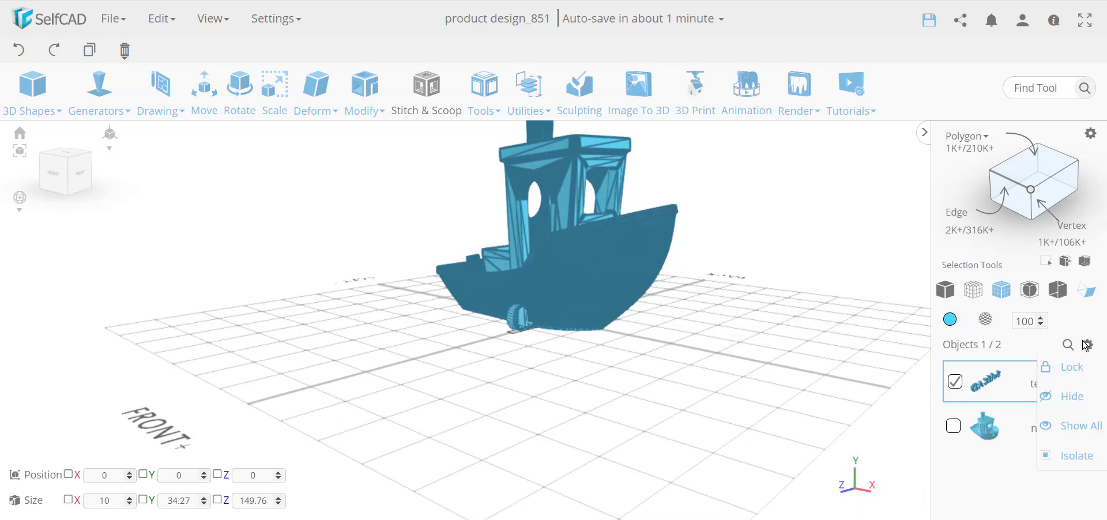
{"action": "left_click", "coordinate": [1079, 455]}
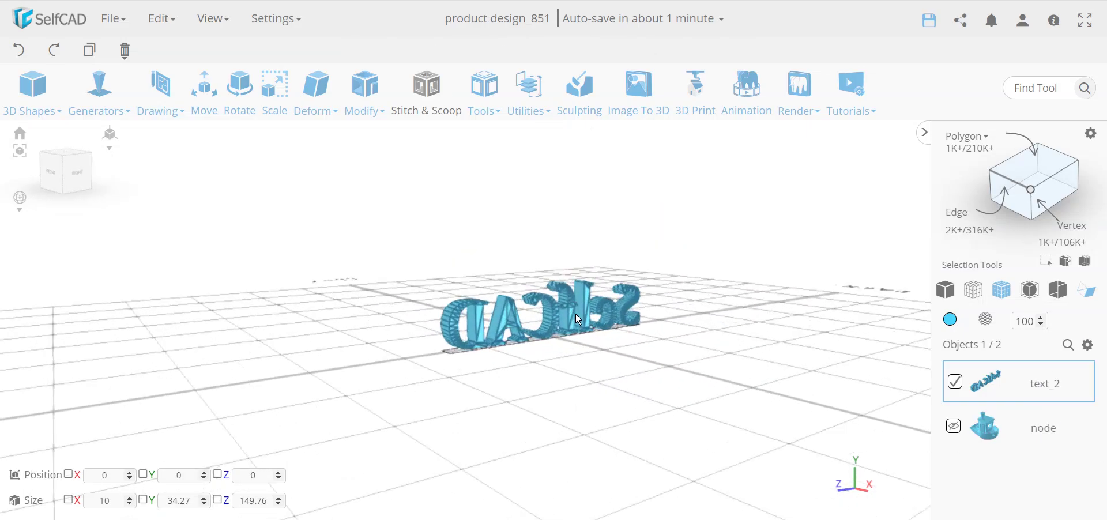
Start Snap on the text with Magnet turned on and place a manual origin on the back of the letter C.
{"action": "left_click", "coordinate": [531, 107]}
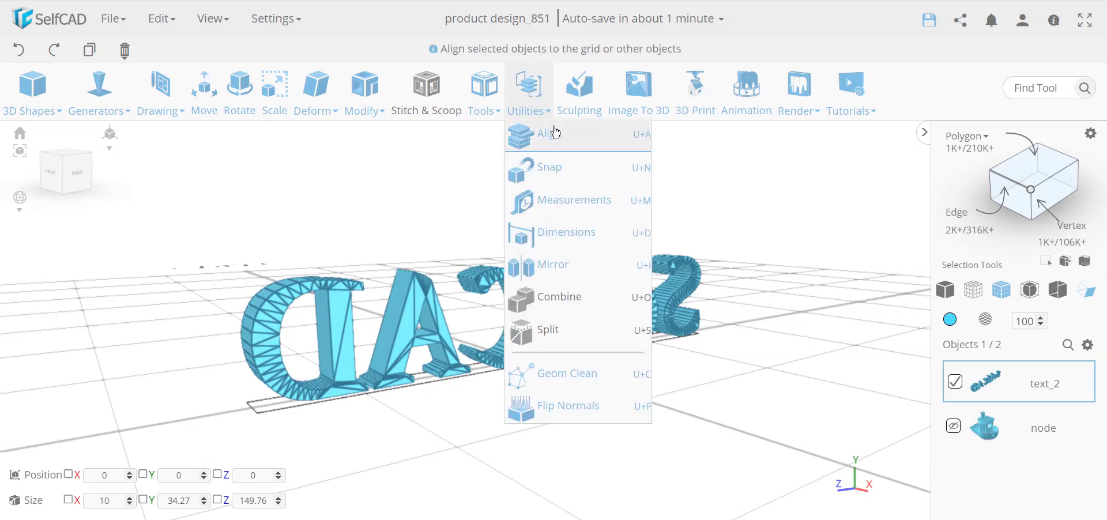
{"action": "left_click", "coordinate": [565, 164]}
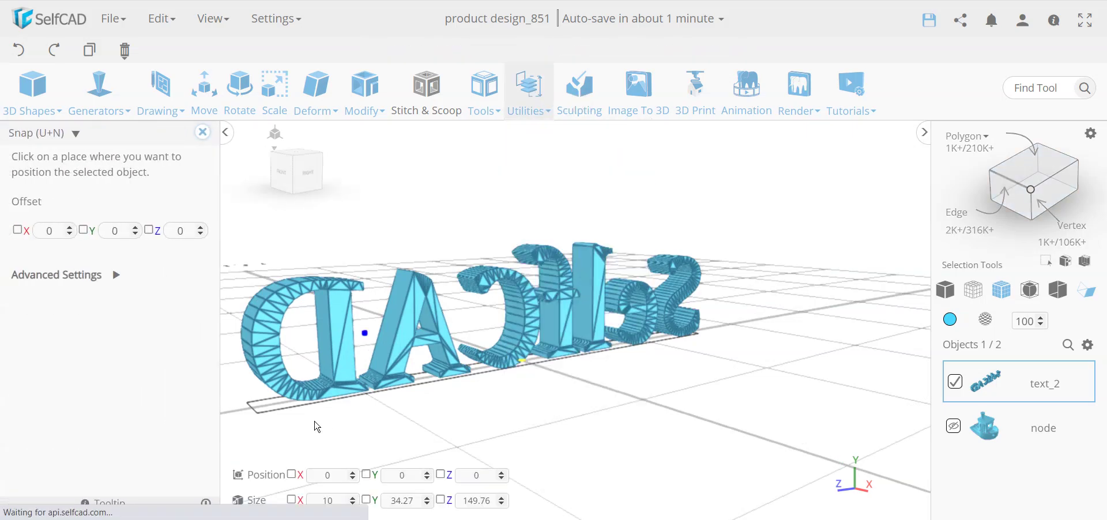
{"action": "left_click", "coordinate": [119, 275]}
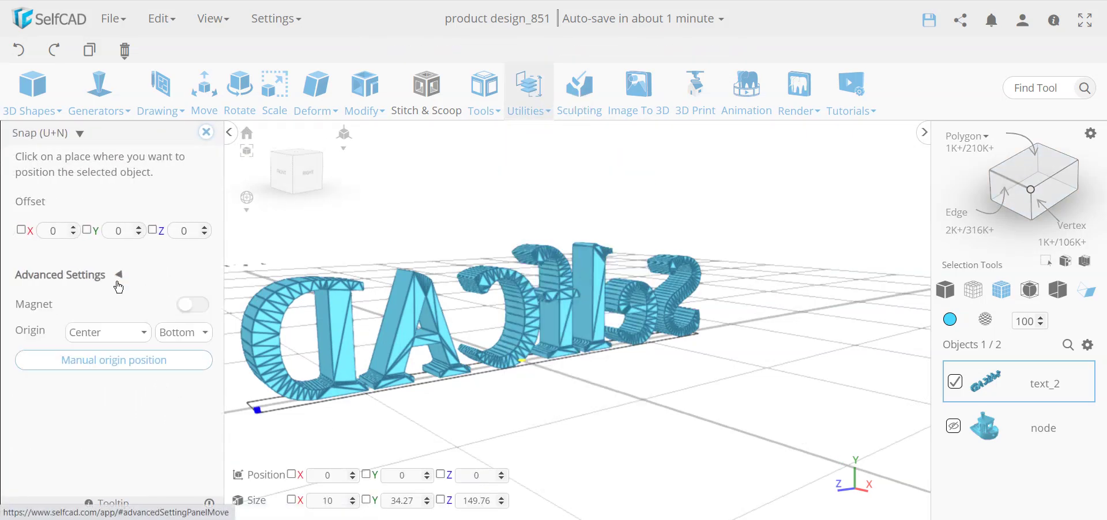
{"action": "left_click", "coordinate": [193, 304]}
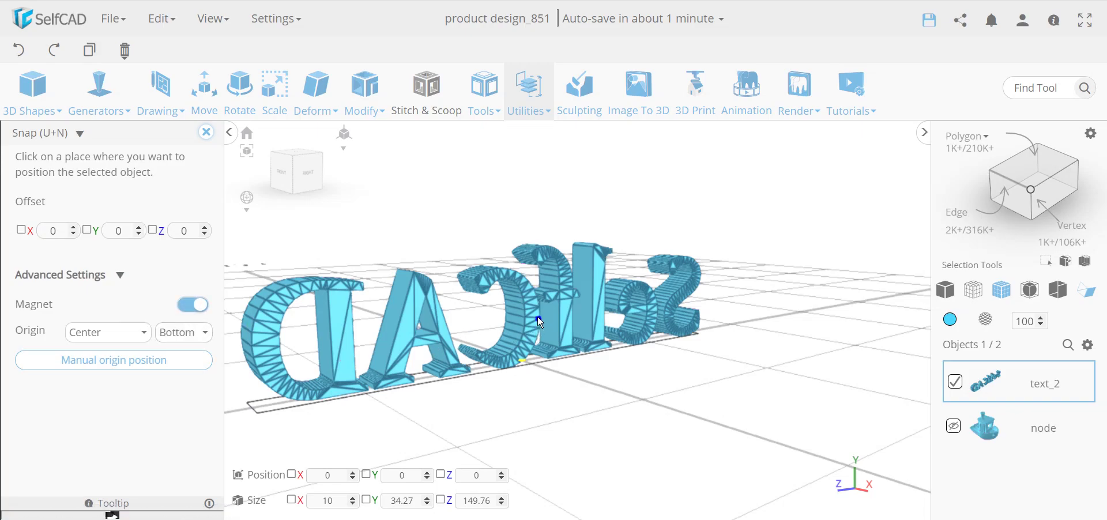
{"action": "left_click", "coordinate": [116, 362]}
{"action": "left_click", "coordinate": [115, 363]}
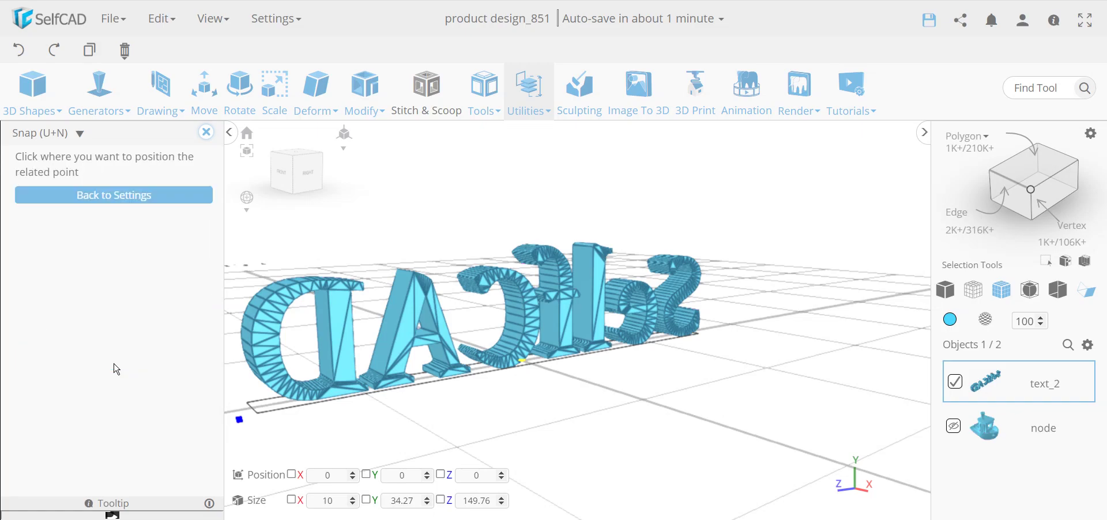
{"action": "left_click", "coordinate": [537, 326]}
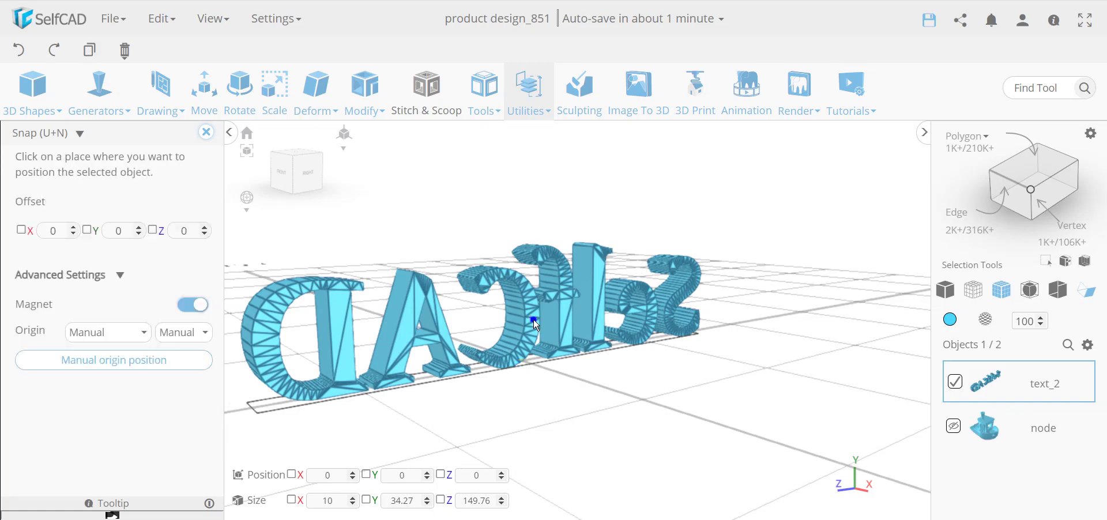
Reposition the manual snap origin more precisely on the back face of the letter C, near its outer curve.
{"action": "left_click", "coordinate": [661, 422]}
{"action": "scroll", "coordinate": [538, 330], "scroll_direction": "up", "scroll_amount": 5}
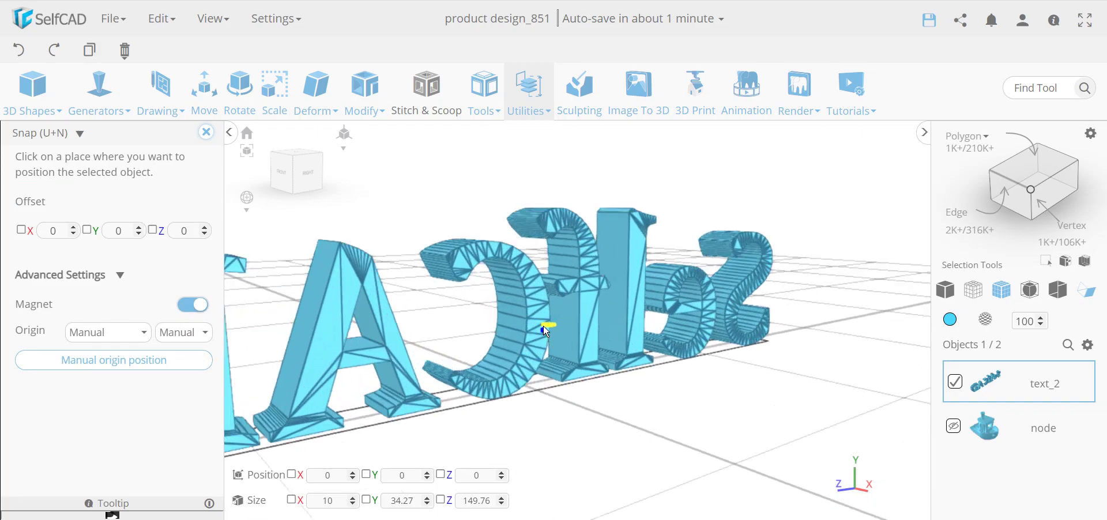
{"action": "scroll", "coordinate": [577, 314], "scroll_direction": "down", "scroll_amount": 2}
{"action": "left_click", "coordinate": [164, 361]}
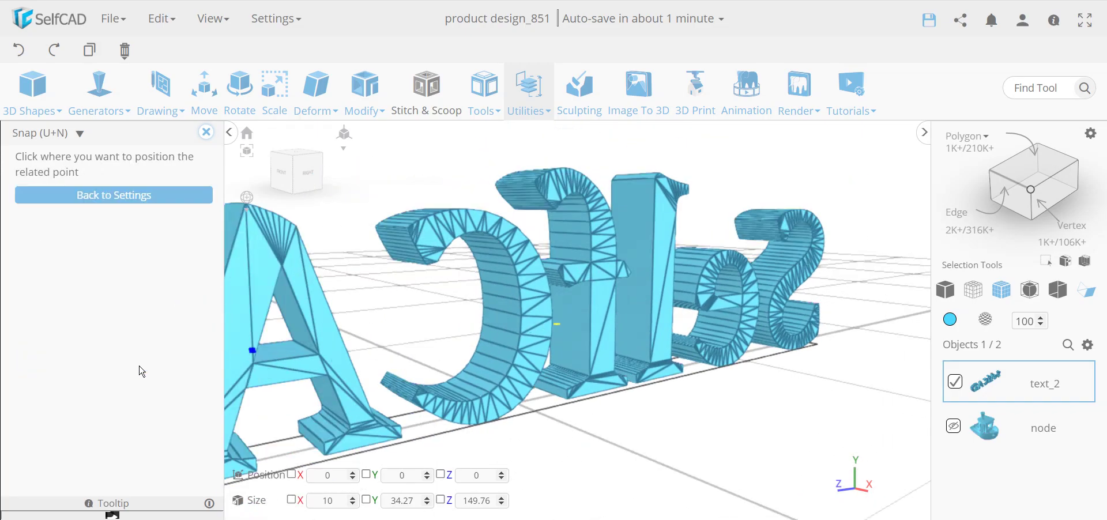
{"action": "left_click", "coordinate": [541, 318]}
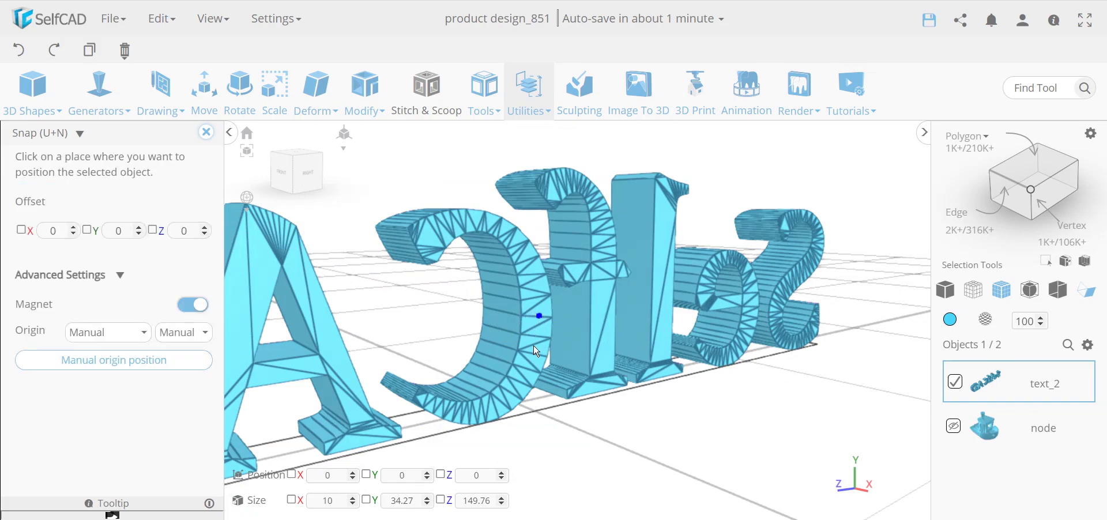
{"action": "scroll", "coordinate": [527, 334], "scroll_direction": "up", "scroll_amount": 3}
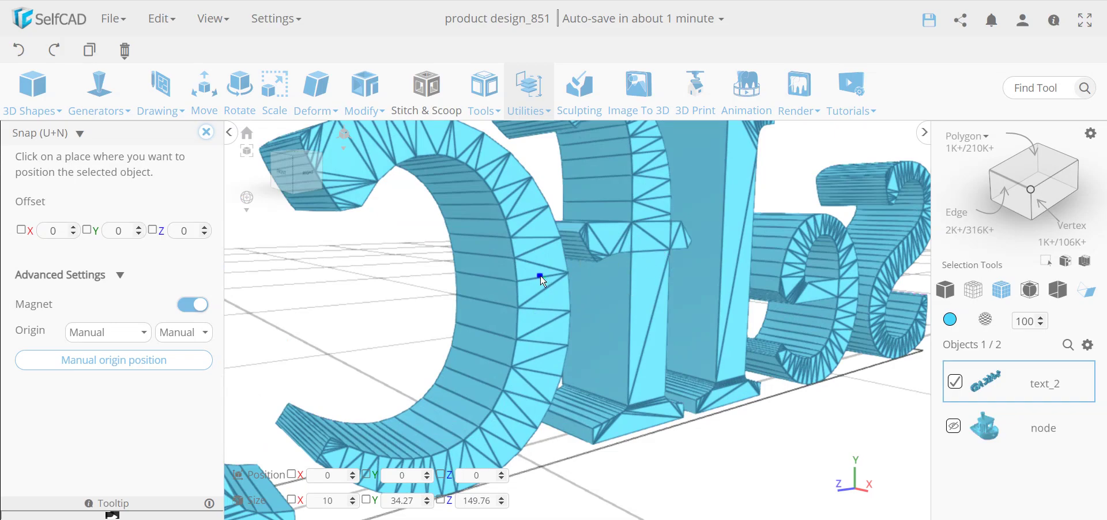
{"action": "left_click", "coordinate": [161, 360]}
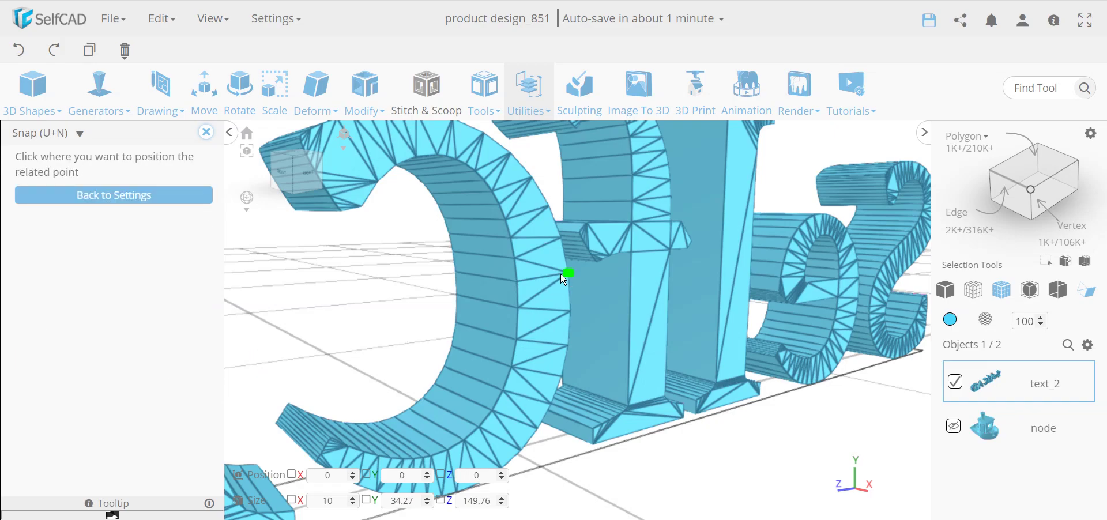
{"action": "left_click", "coordinate": [546, 277]}
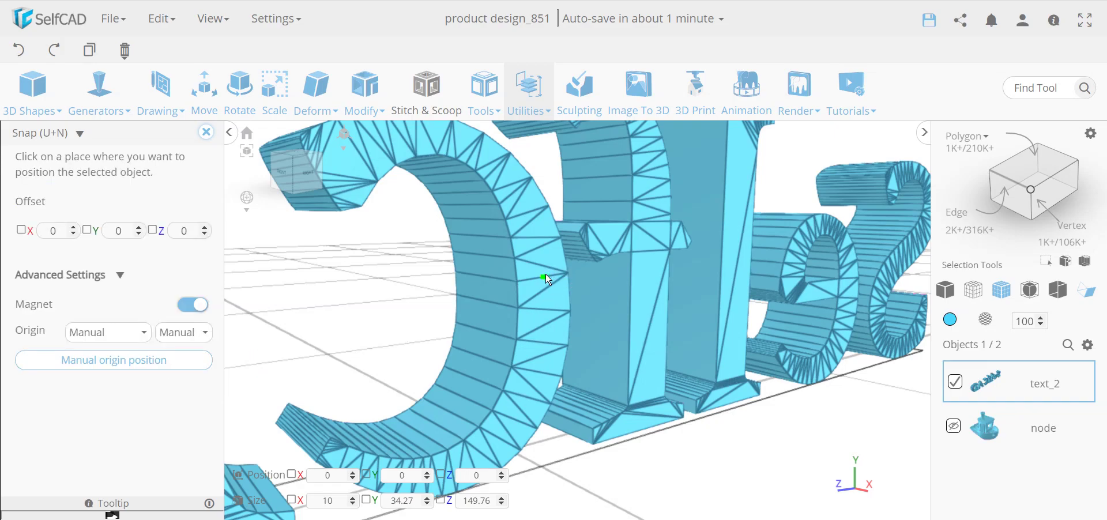
Unhide the boat, snap the text onto the middle of the filled stern panel, and finish snapping.
{"action": "left_click", "coordinate": [952, 428]}
{"action": "left_click", "coordinate": [953, 430]}
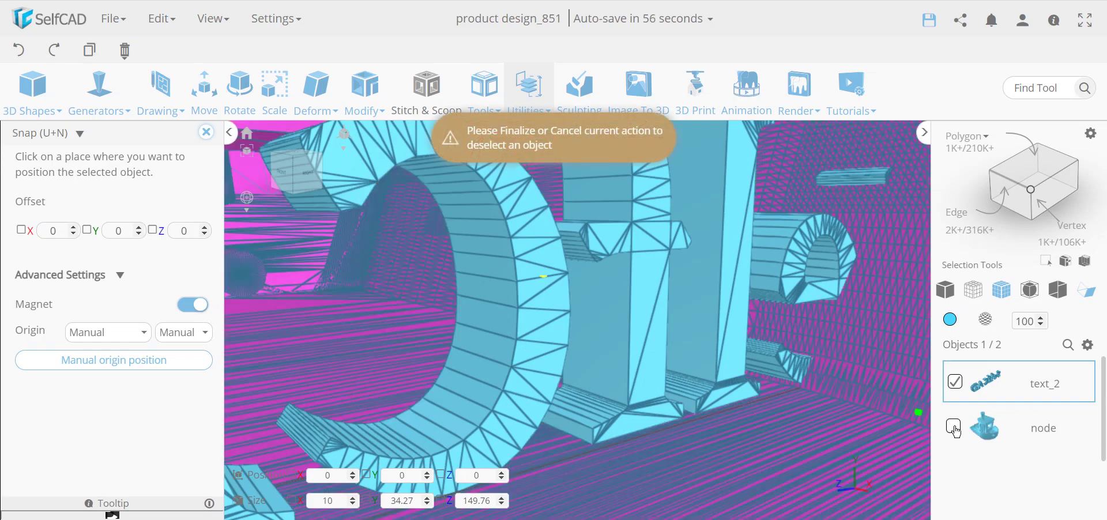
{"action": "scroll", "coordinate": [621, 352], "scroll_direction": "down", "scroll_amount": 5}
{"action": "left_click_drag", "start_coordinate": [621, 351], "coordinate": [851, 369]}
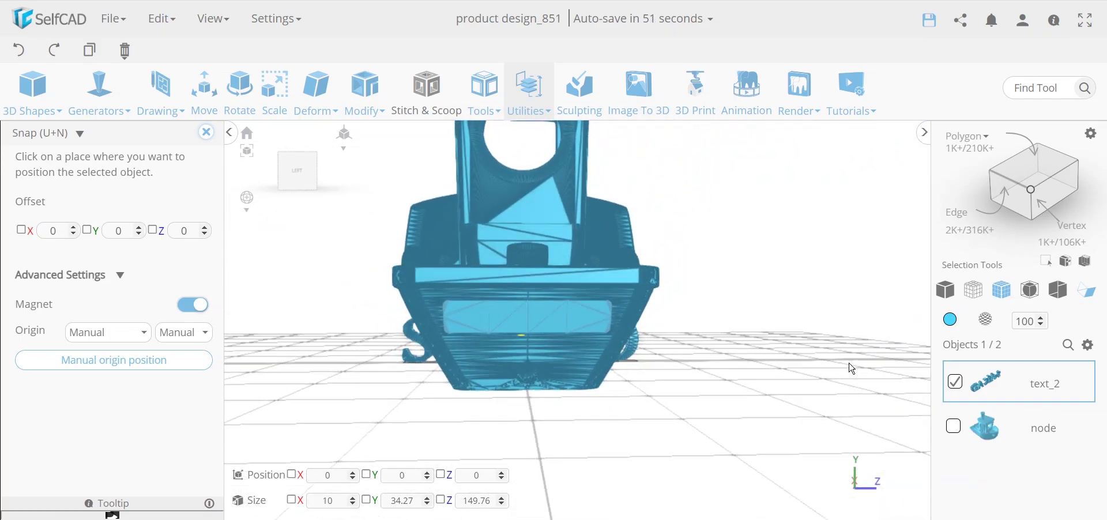
{"action": "left_click", "coordinate": [529, 317]}
{"action": "left_click_drag", "start_coordinate": [334, 395], "coordinate": [433, 409]}
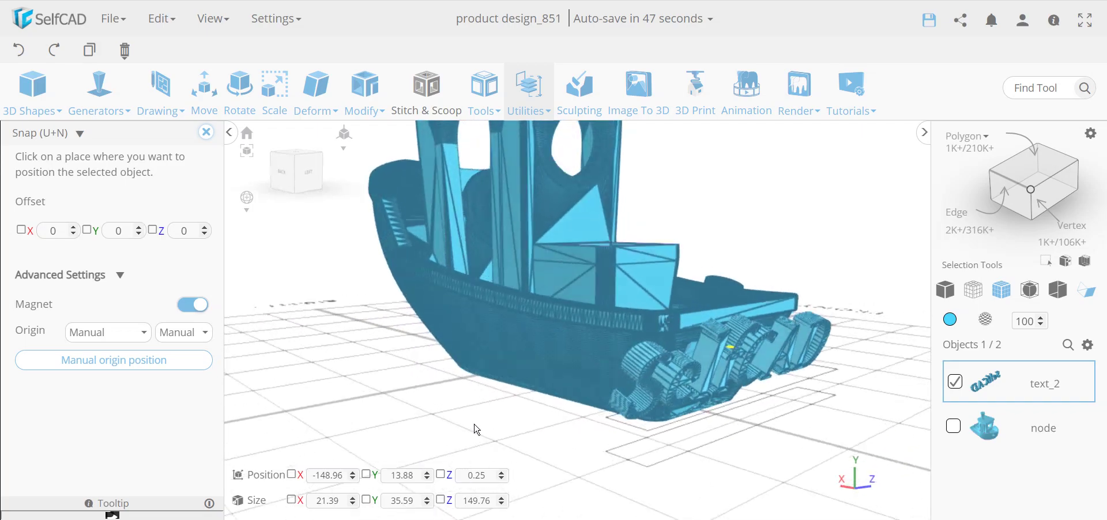
{"action": "left_click", "coordinate": [206, 134]}
{"action": "left_click_drag", "start_coordinate": [264, 202], "coordinate": [608, 365]}
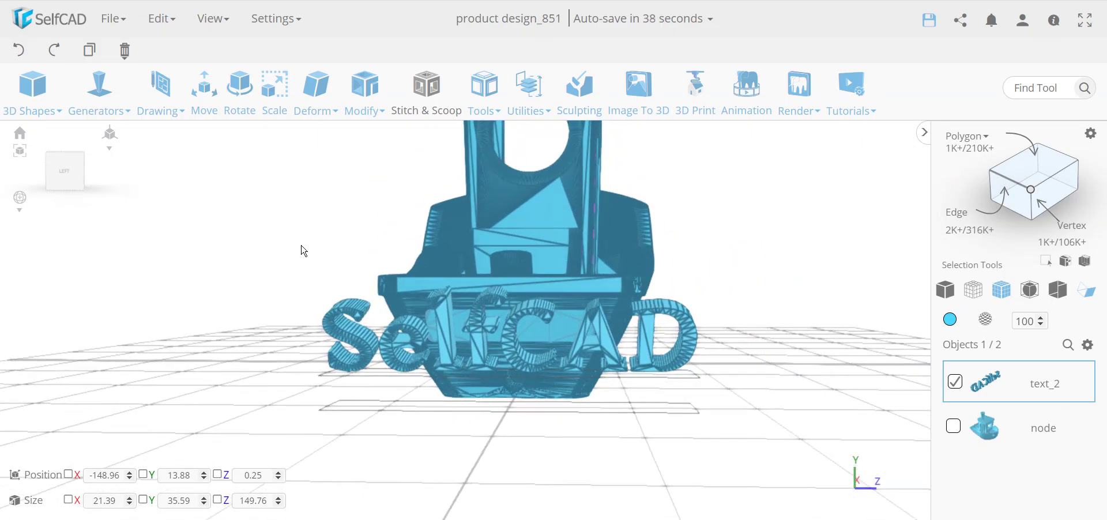
Start scaling the text, pick a manual transformation direction at the letter D's outer edge, and turn on Symmetry.
{"action": "left_click", "coordinate": [276, 98]}
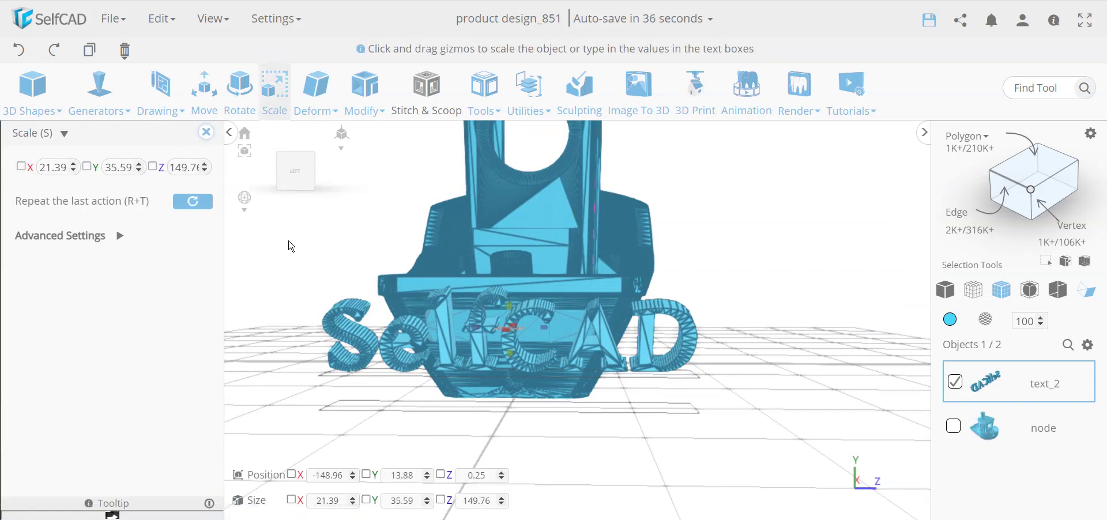
{"action": "left_click", "coordinate": [115, 241]}
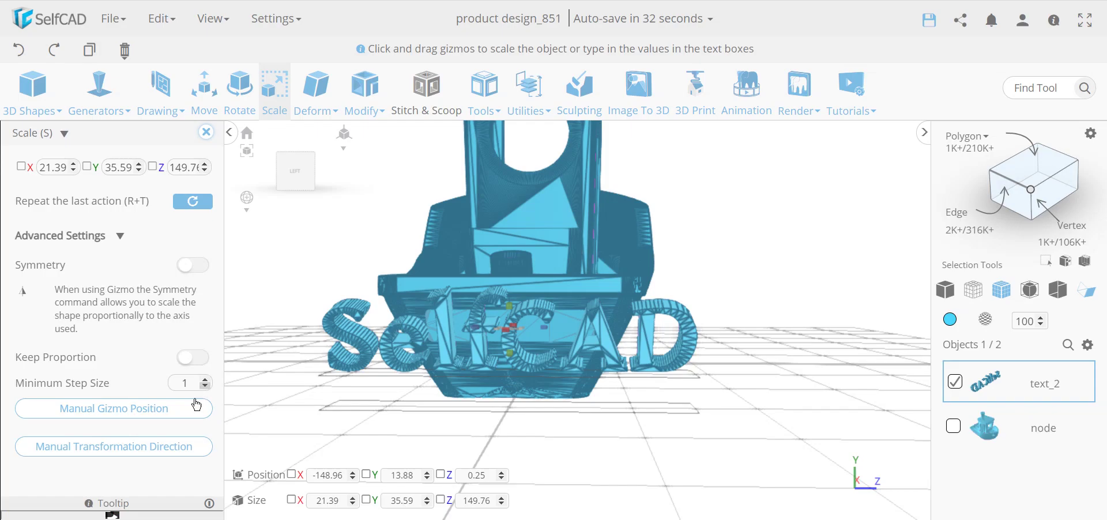
{"action": "left_click", "coordinate": [165, 449]}
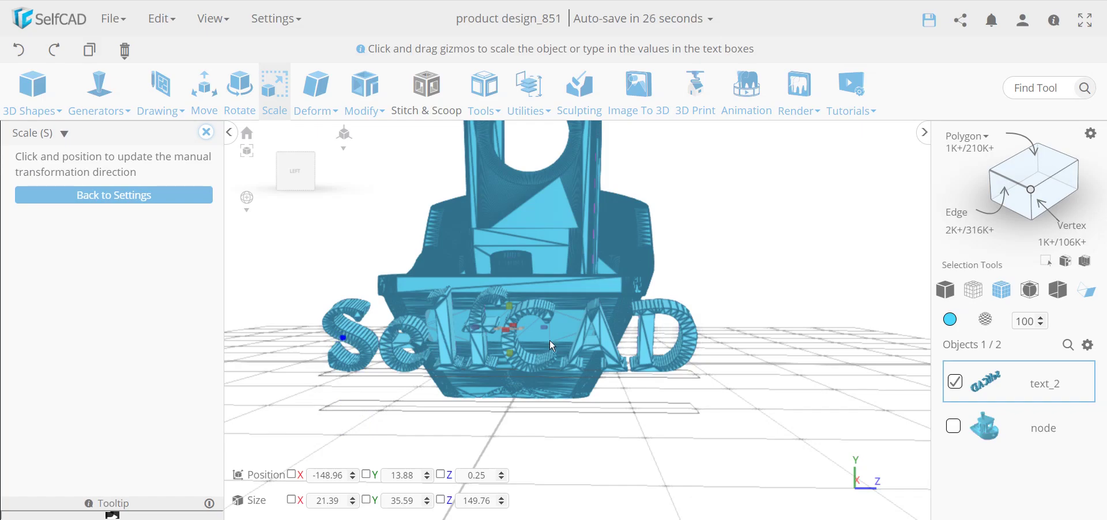
{"action": "left_click", "coordinate": [696, 336]}
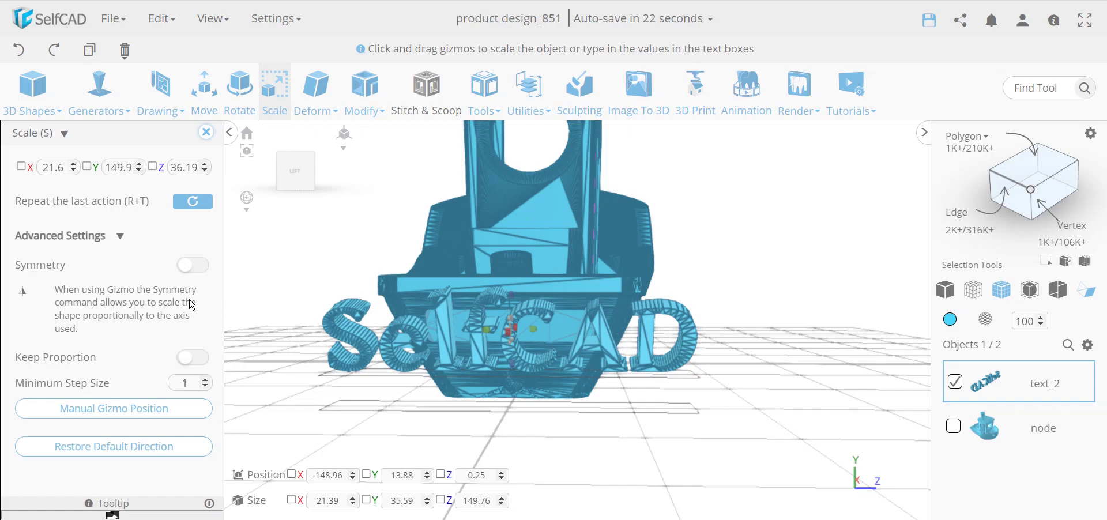
{"action": "left_click", "coordinate": [201, 267]}
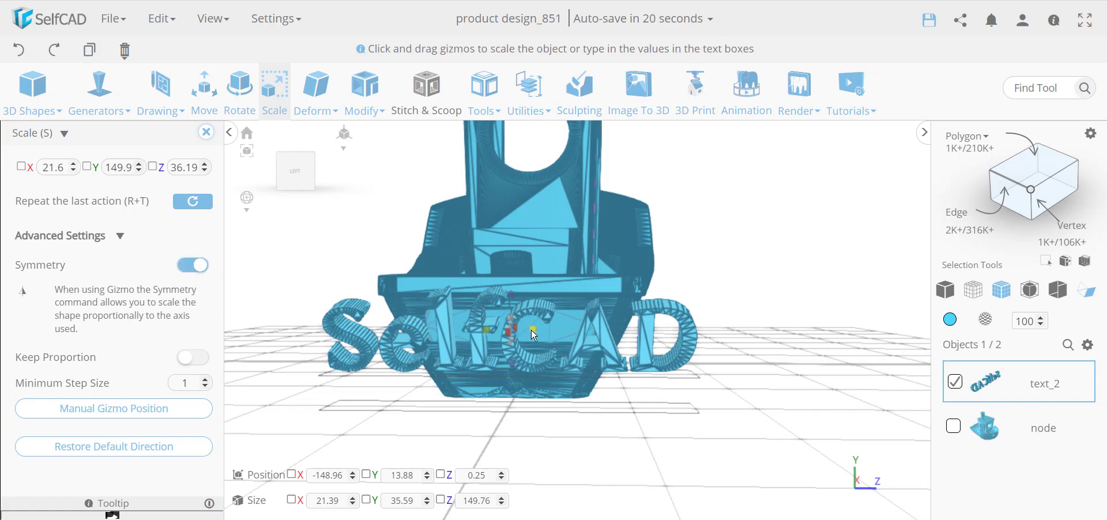
Undo a width-only shrink and scale the text down with Keep Proportion to about 42.8 wide, within the stern panel.
{"action": "left_click_drag", "start_coordinate": [536, 334], "coordinate": [506, 334]}
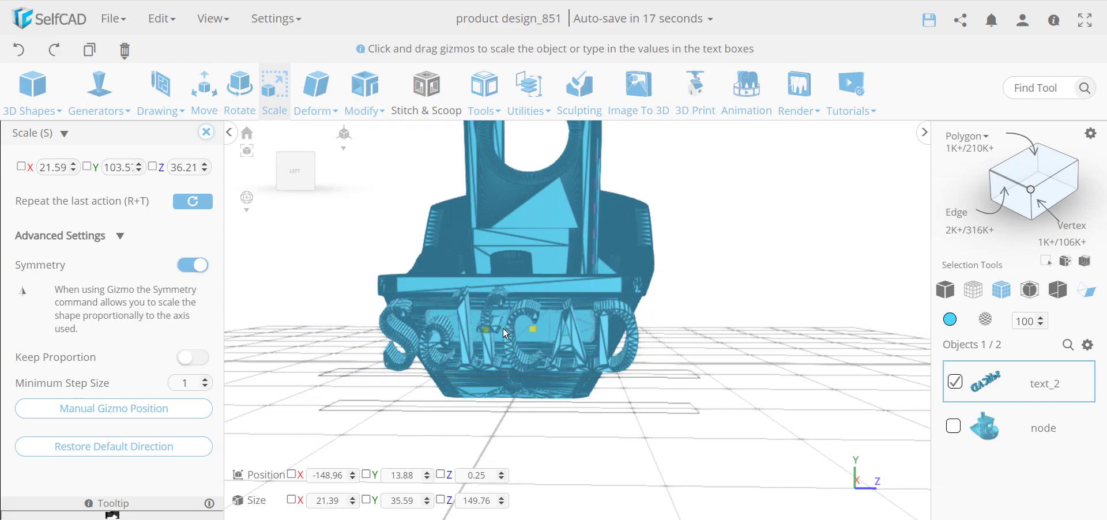
{"action": "left_click", "coordinate": [19, 53]}
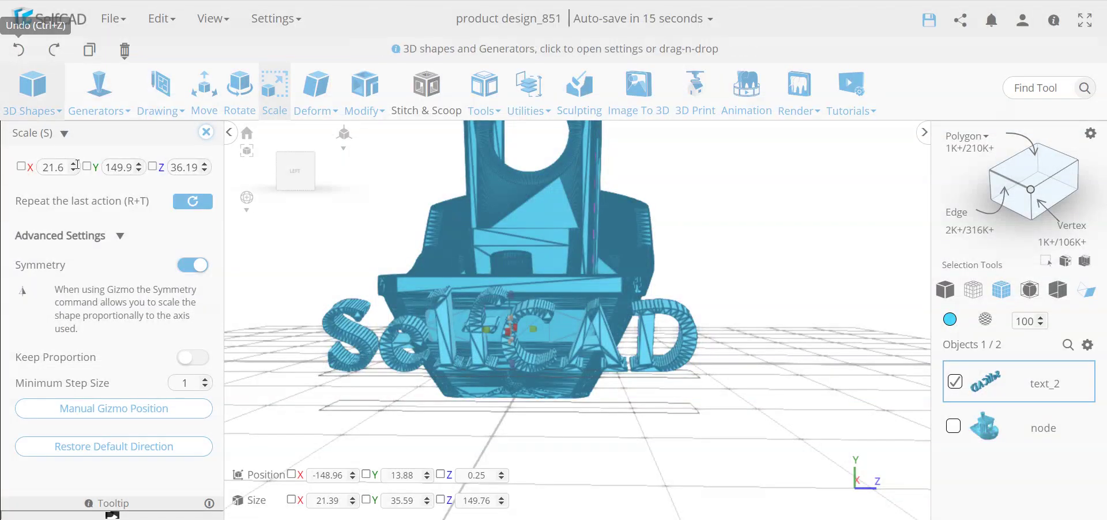
{"action": "left_click", "coordinate": [203, 358]}
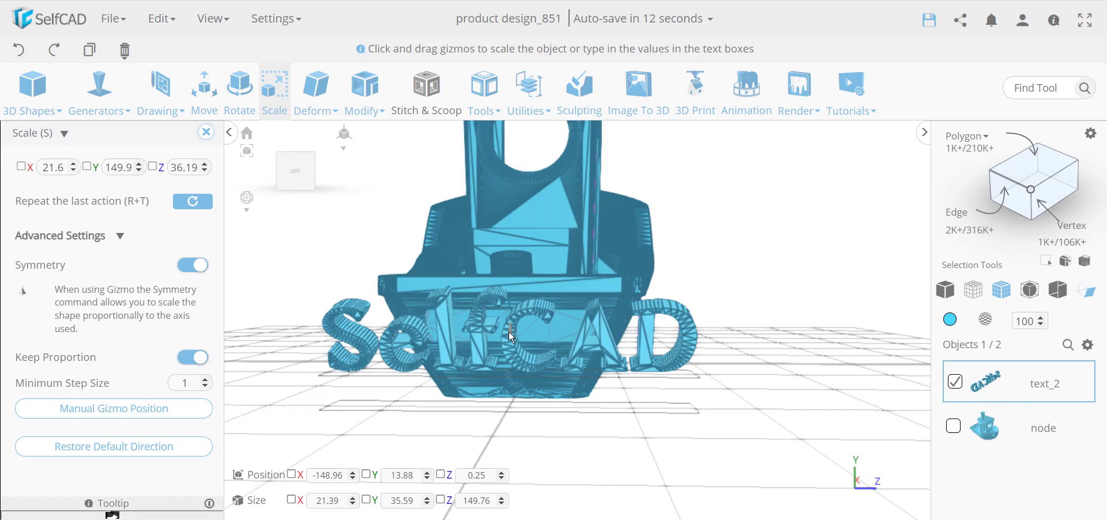
{"action": "scroll", "coordinate": [512, 333], "scroll_direction": "up", "scroll_amount": 3}
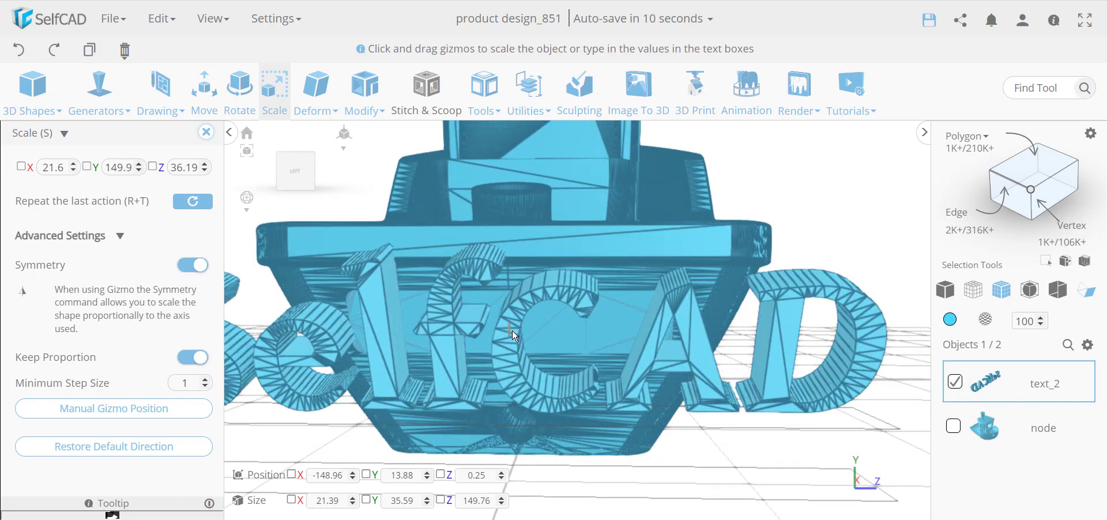
{"action": "left_click_drag", "start_coordinate": [512, 333], "coordinate": [541, 345]}
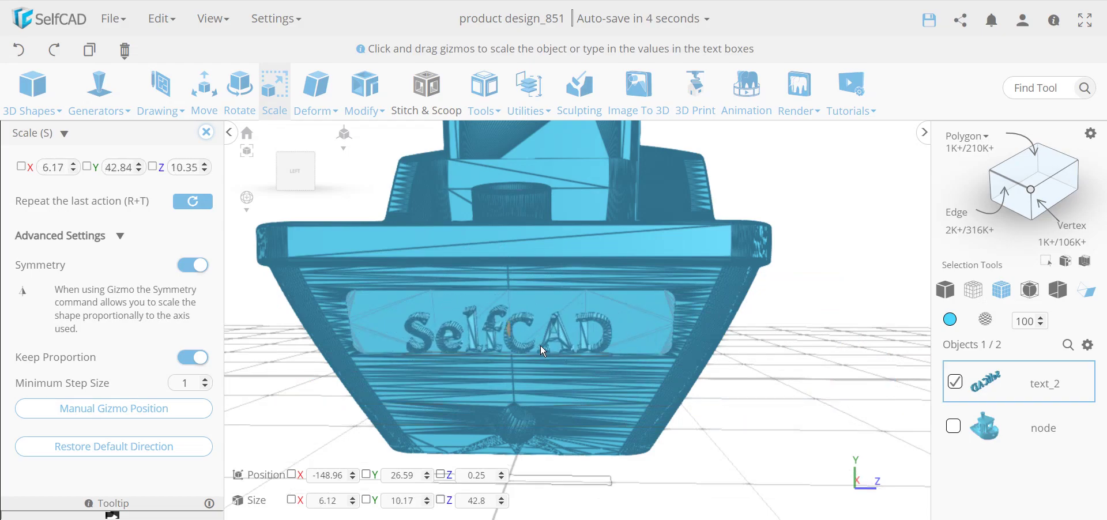
Move the SelfCAD text up on the stern panel to Y 28.59 and check its fit from the side.
{"action": "key", "text": "m"}
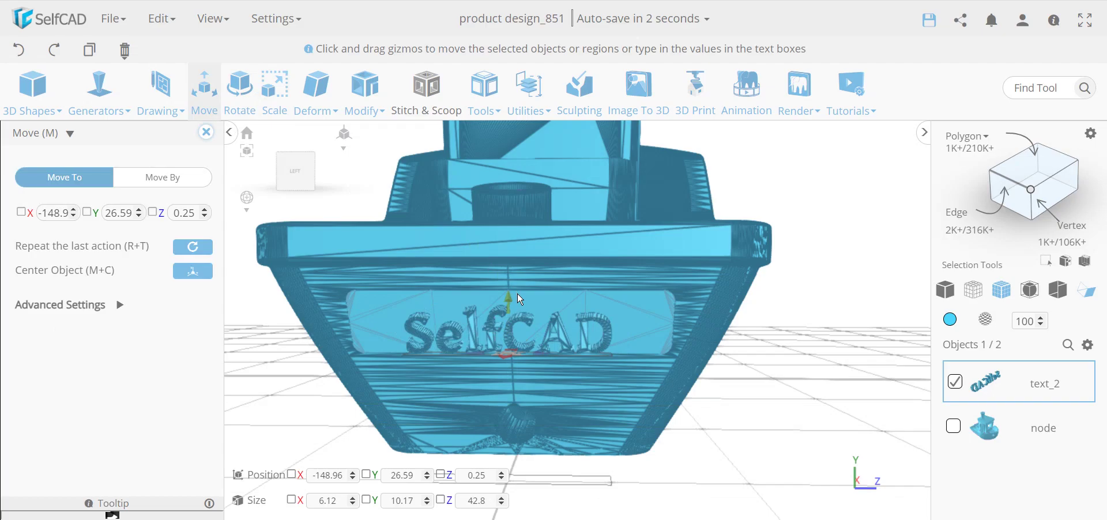
{"action": "left_click_drag", "start_coordinate": [510, 301], "coordinate": [508, 287]}
{"action": "right_click_drag", "start_coordinate": [508, 288], "coordinate": [382, 398]}
{"action": "scroll", "coordinate": [618, 438], "scroll_direction": "down", "scroll_amount": 6}
{"action": "scroll", "coordinate": [326, 365], "scroll_direction": "up", "scroll_amount": 8}
Isolate the text from the boat and switch to polygon selection with its back side in view.
{"action": "left_click", "coordinate": [1088, 345]}
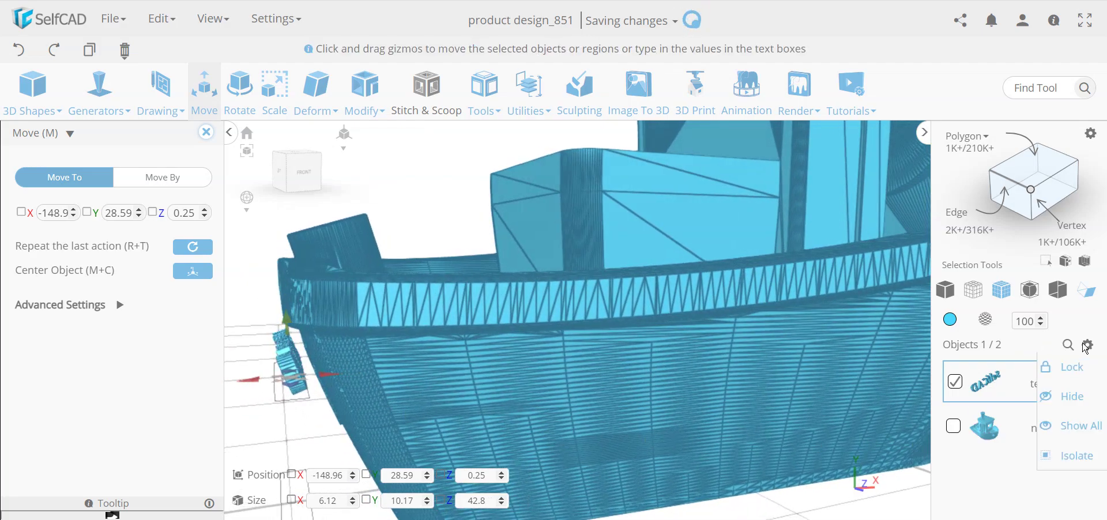
{"action": "left_click", "coordinate": [1077, 456]}
{"action": "right_click_drag", "start_coordinate": [661, 358], "coordinate": [463, 340]}
{"action": "scroll", "coordinate": [463, 340], "scroll_direction": "up", "scroll_amount": 5}
{"action": "left_click", "coordinate": [998, 177]}
Select the back face of every letter in the SelfCAD text.
{"action": "left_click", "coordinate": [598, 297]}
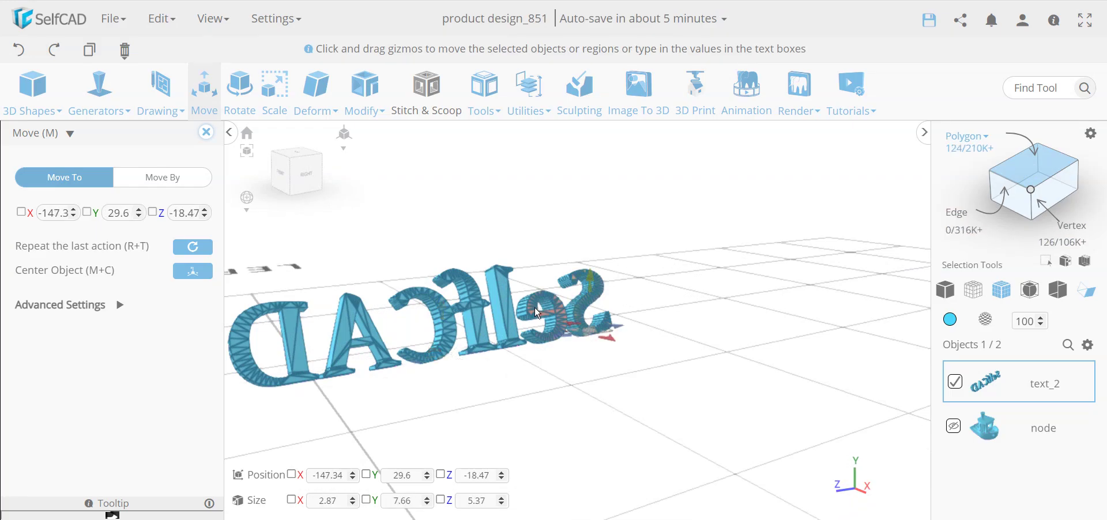
{"action": "left_click", "coordinate": [522, 306]}
{"action": "left_click", "coordinate": [502, 304]}
{"action": "left_click", "coordinate": [482, 311]}
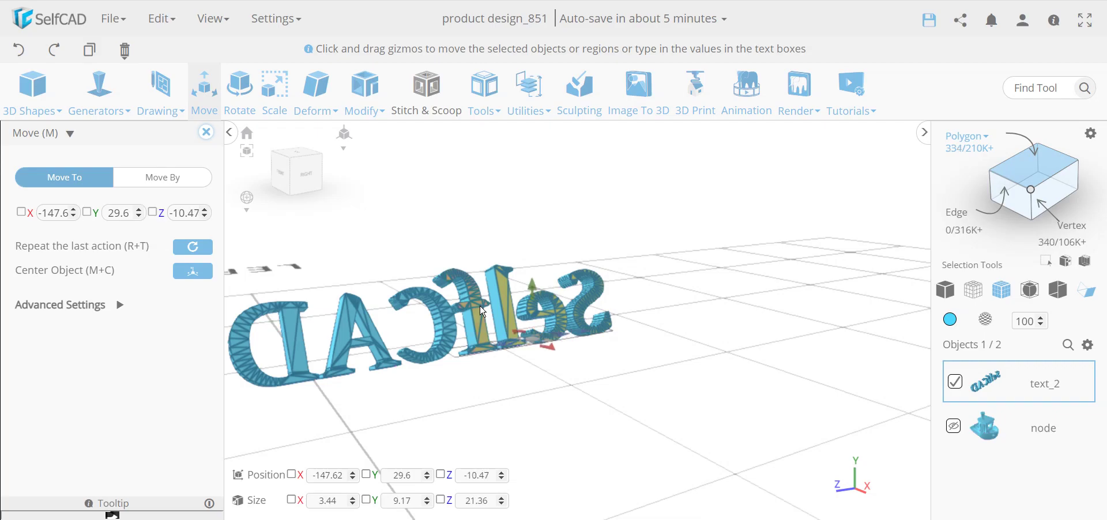
{"action": "left_click", "coordinate": [452, 324]}
{"action": "left_click", "coordinate": [351, 329]}
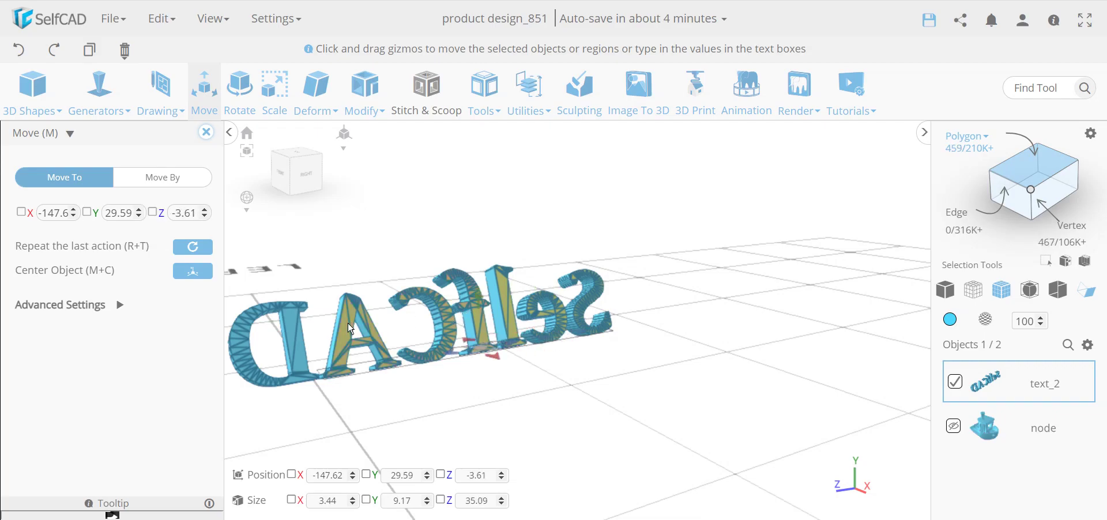
{"action": "left_click", "coordinate": [301, 344]}
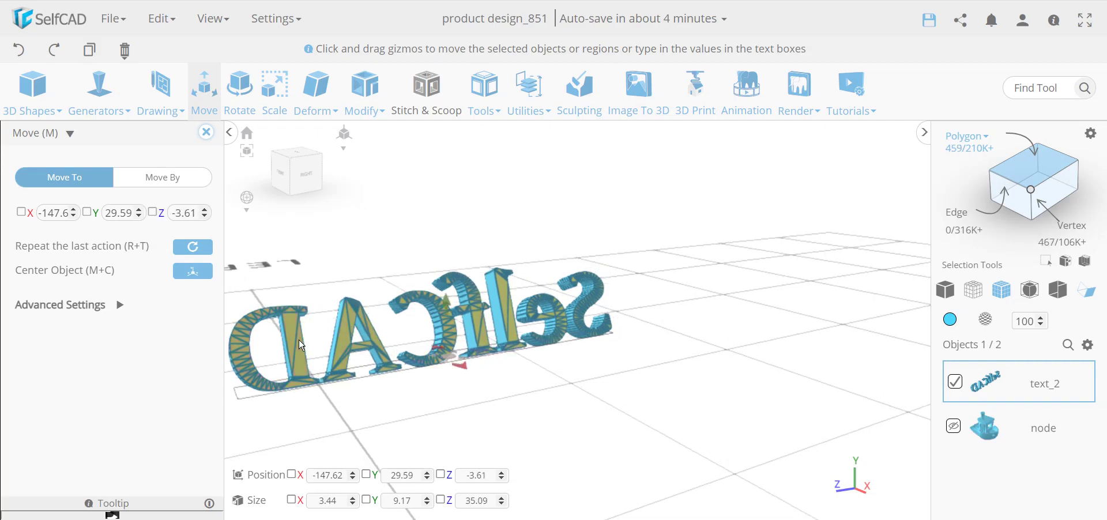
Turn on Local Transformation, pull the selected back faces inward to about X -142, Y 31.7, and finish moving.
{"action": "left_click", "coordinate": [119, 305]}
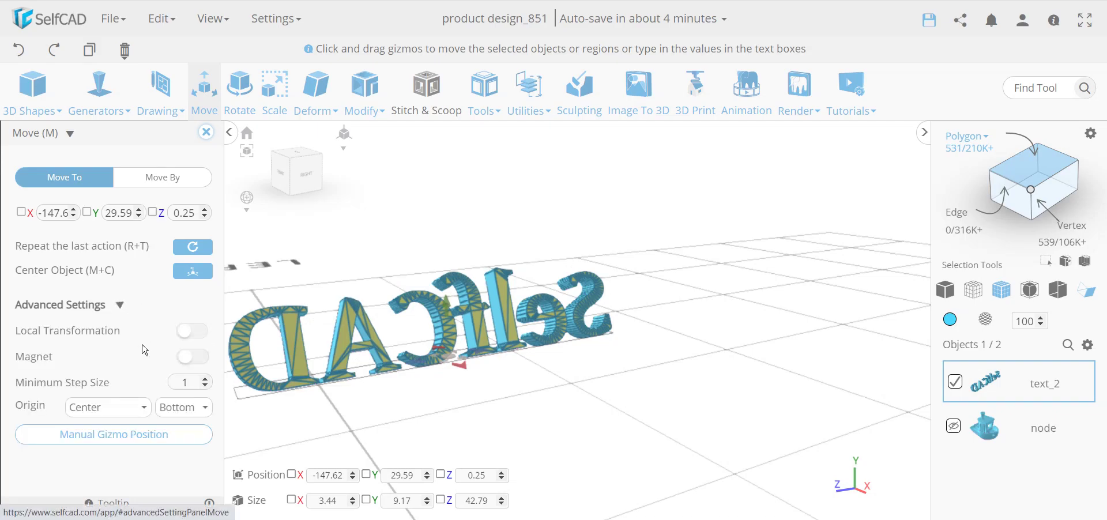
{"action": "left_click", "coordinate": [200, 336]}
{"action": "left_click_drag", "start_coordinate": [633, 436], "coordinate": [598, 444]}
{"action": "left_click_drag", "start_coordinate": [598, 350], "coordinate": [635, 336]}
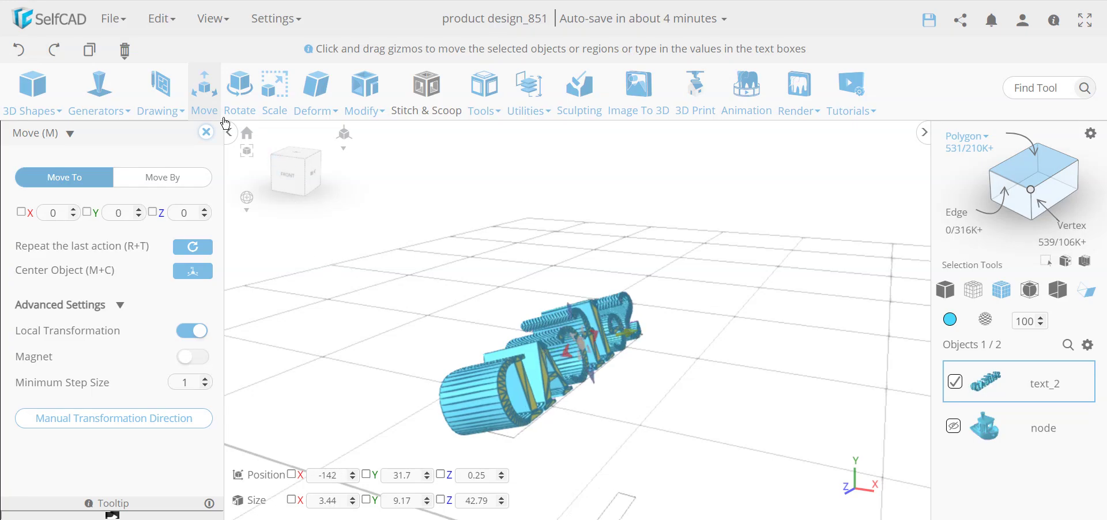
{"action": "left_click", "coordinate": [206, 132]}
Unhide the boat and examine how the thickened text sits on the stern panel.
{"action": "left_click", "coordinate": [953, 427]}
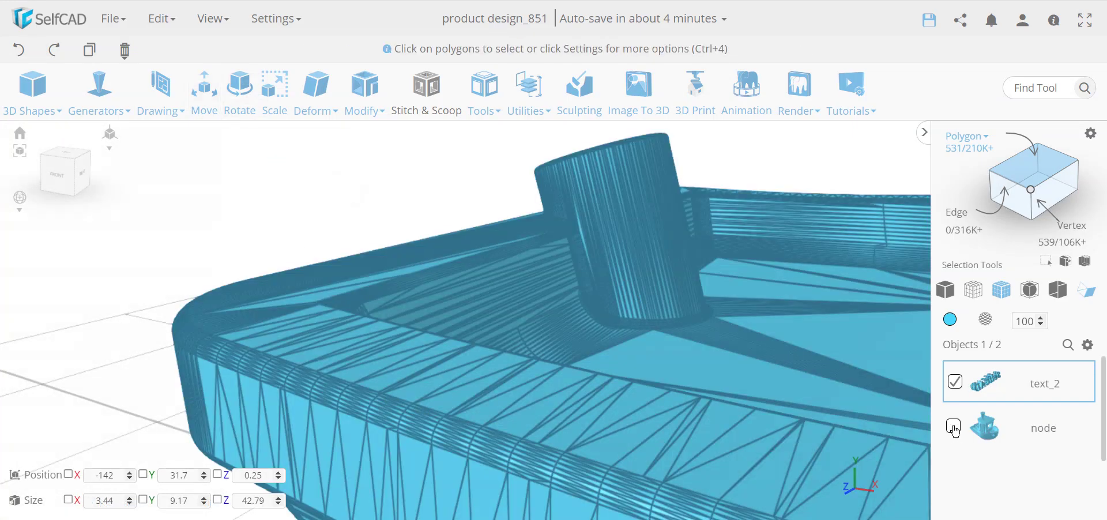
{"action": "left_click", "coordinate": [954, 427]}
{"action": "scroll", "coordinate": [771, 421], "scroll_direction": "down", "scroll_amount": 5}
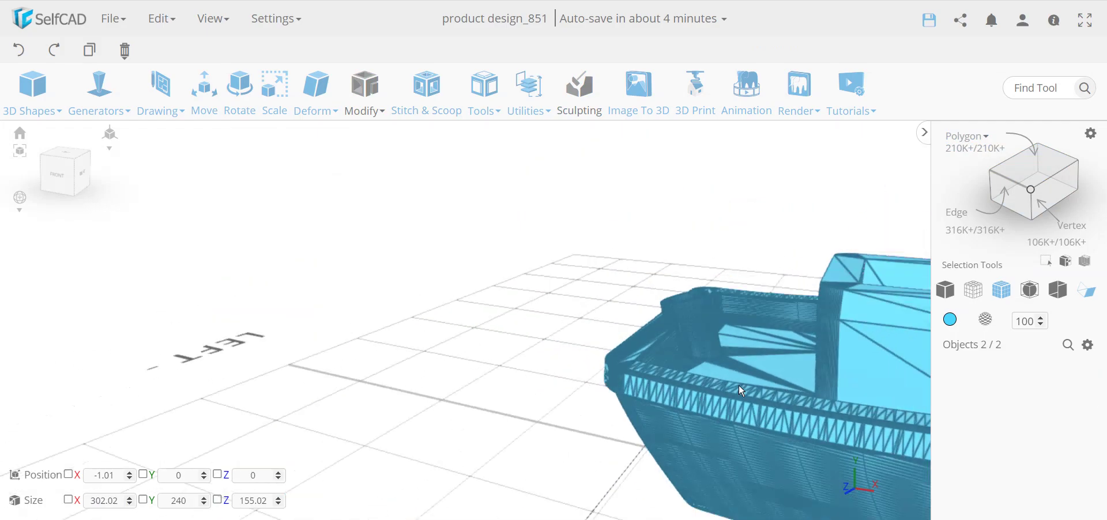
{"action": "scroll", "coordinate": [548, 408], "scroll_direction": "down", "scroll_amount": 5}
{"action": "left_click_drag", "start_coordinate": [791, 386], "coordinate": [852, 469]}
{"action": "scroll", "coordinate": [859, 464], "scroll_direction": "up", "scroll_amount": 8}
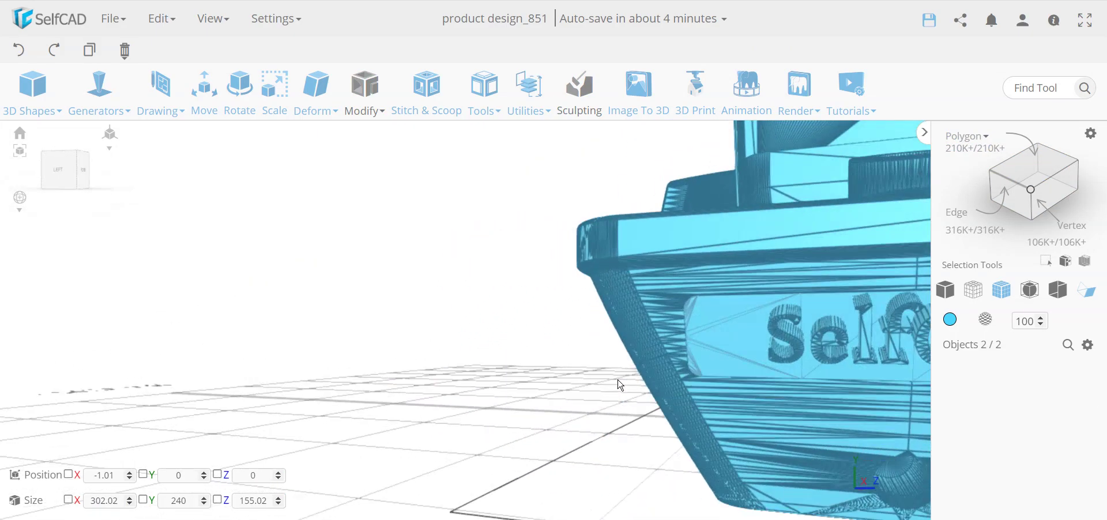
{"action": "scroll", "coordinate": [620, 385], "scroll_direction": "down", "scroll_amount": 5}
{"action": "scroll", "coordinate": [663, 385], "scroll_direction": "up", "scroll_amount": 4}
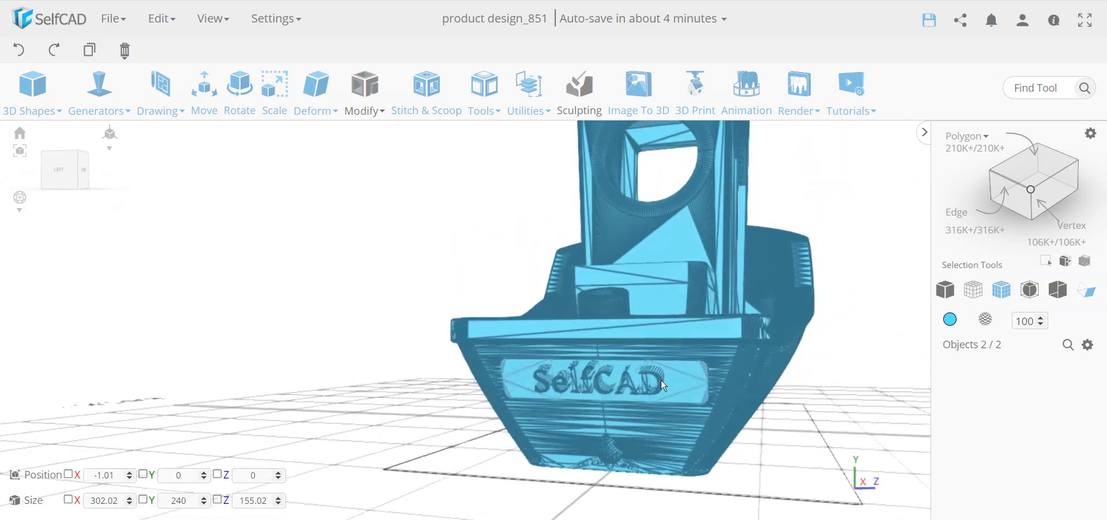
Deselect both objects, then select only the text and color it Apricot.
{"action": "left_click", "coordinate": [710, 382]}
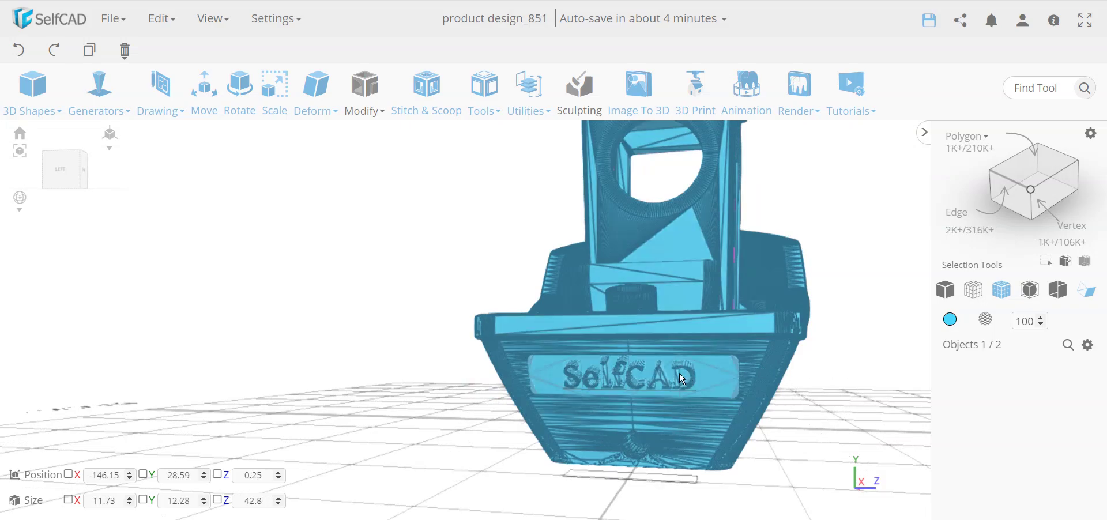
{"action": "left_click", "coordinate": [679, 377]}
{"action": "left_click_drag", "start_coordinate": [557, 316], "coordinate": [580, 362]}
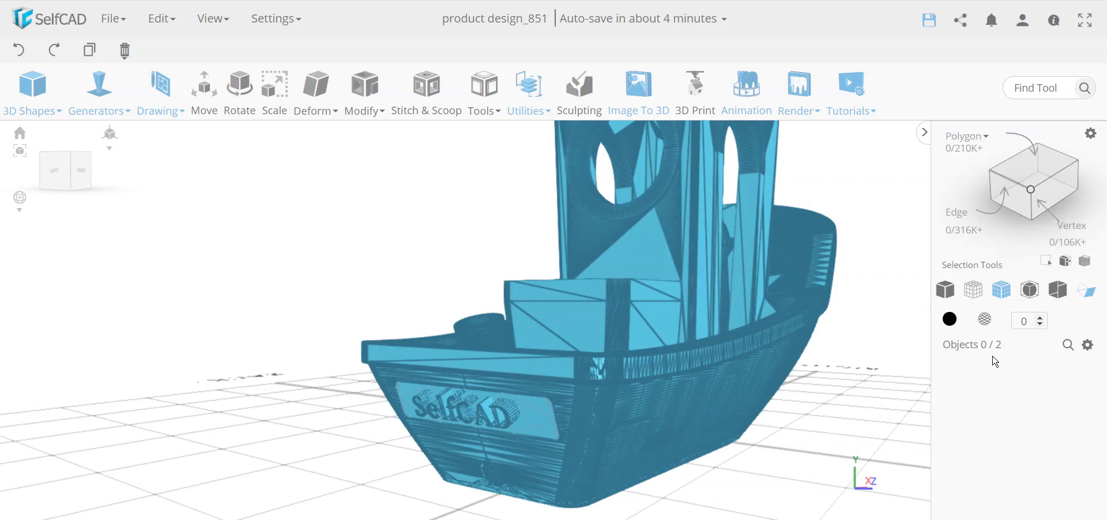
{"action": "mouse_move", "coordinate": [1010, 364]}
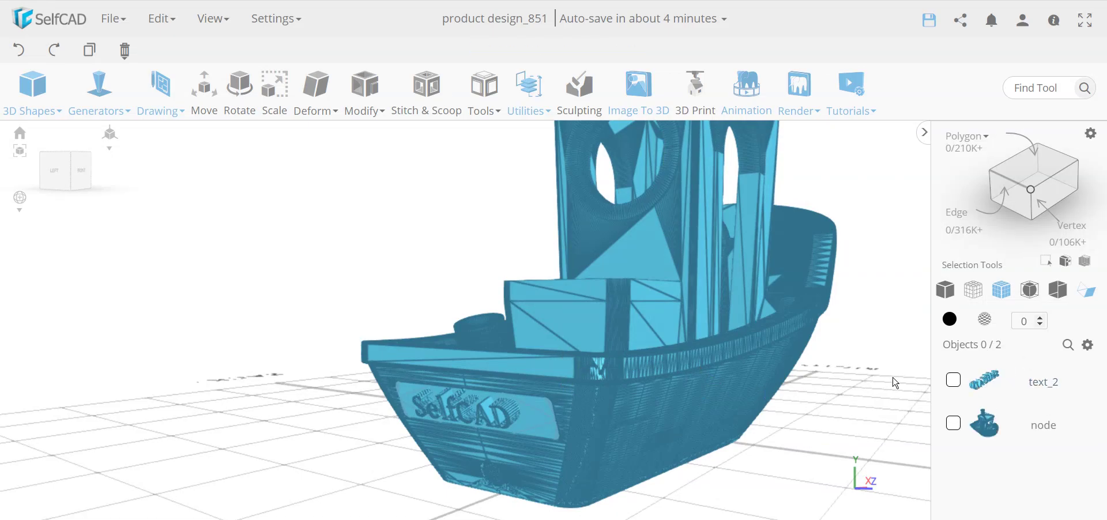
{"action": "left_click", "coordinate": [954, 382]}
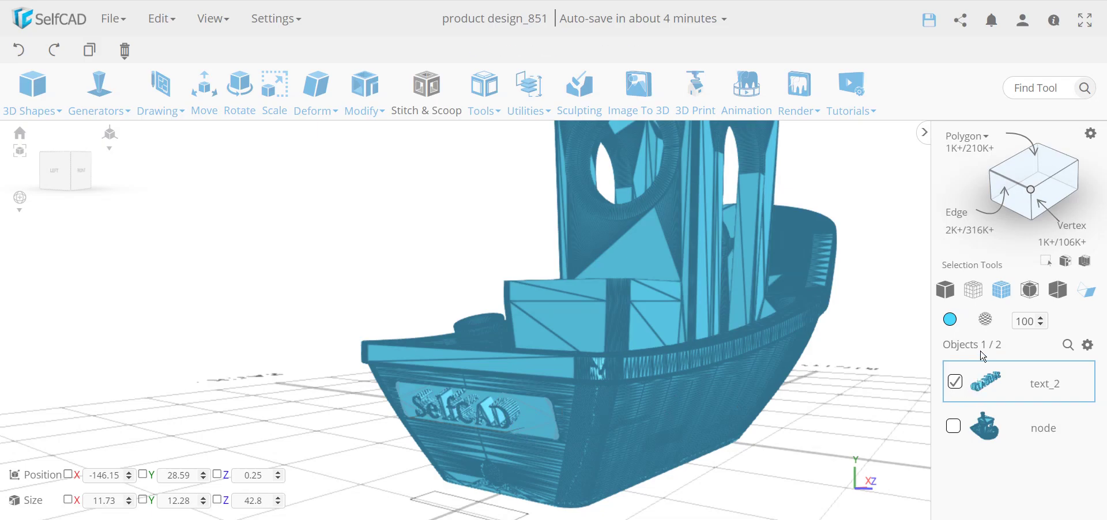
{"action": "left_click", "coordinate": [950, 320]}
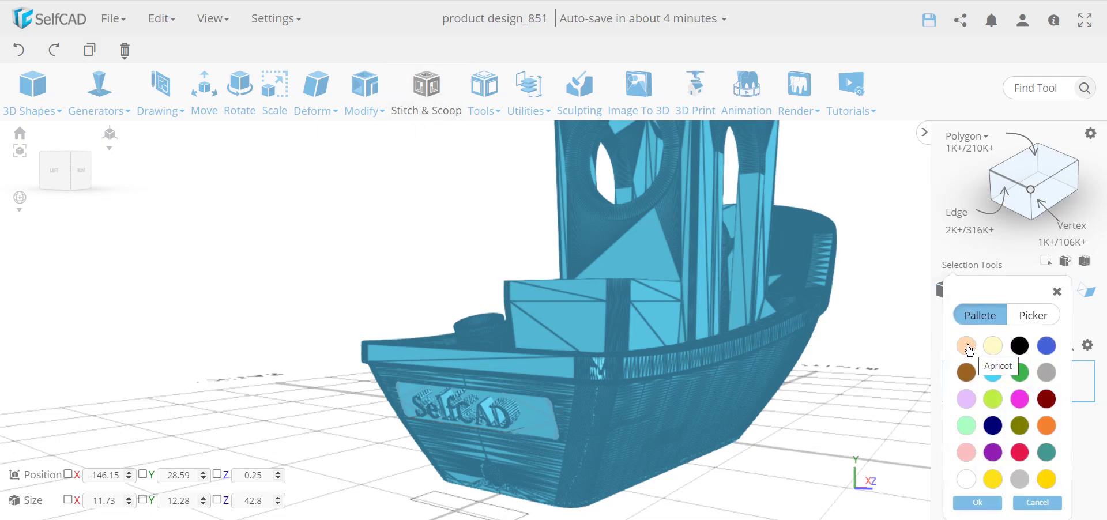
{"action": "left_click", "coordinate": [967, 346]}
{"action": "left_click", "coordinate": [996, 503]}
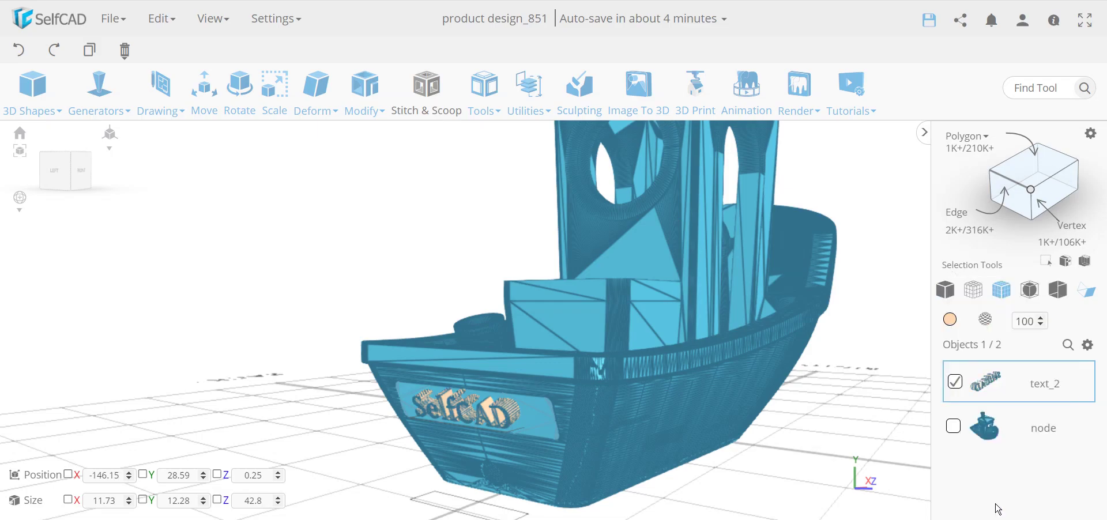
Subtract text_2 from the boat with a Stitch & Scoop Difference, without keeping the subtracted object.
{"action": "left_click", "coordinate": [953, 426]}
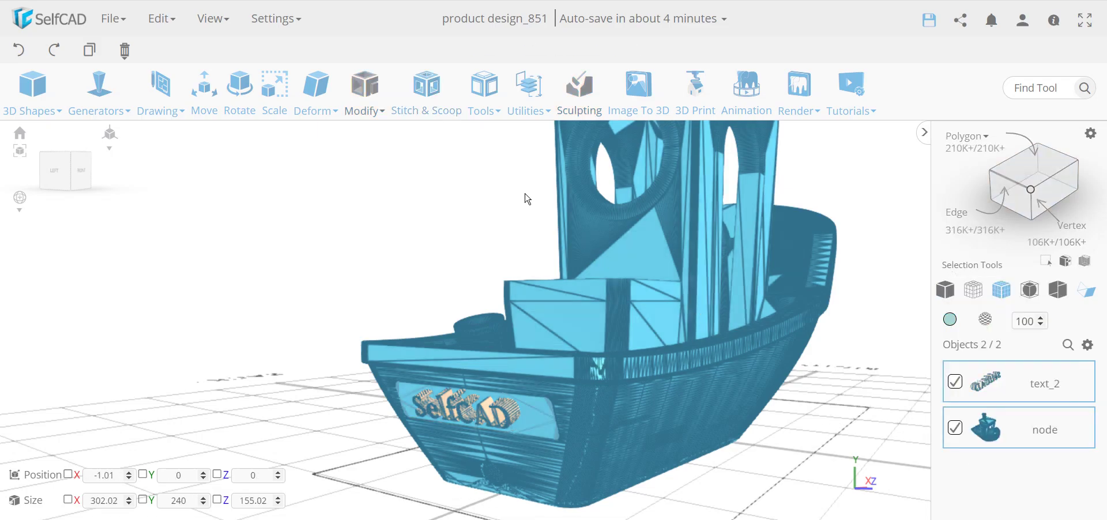
{"action": "left_click", "coordinate": [427, 90]}
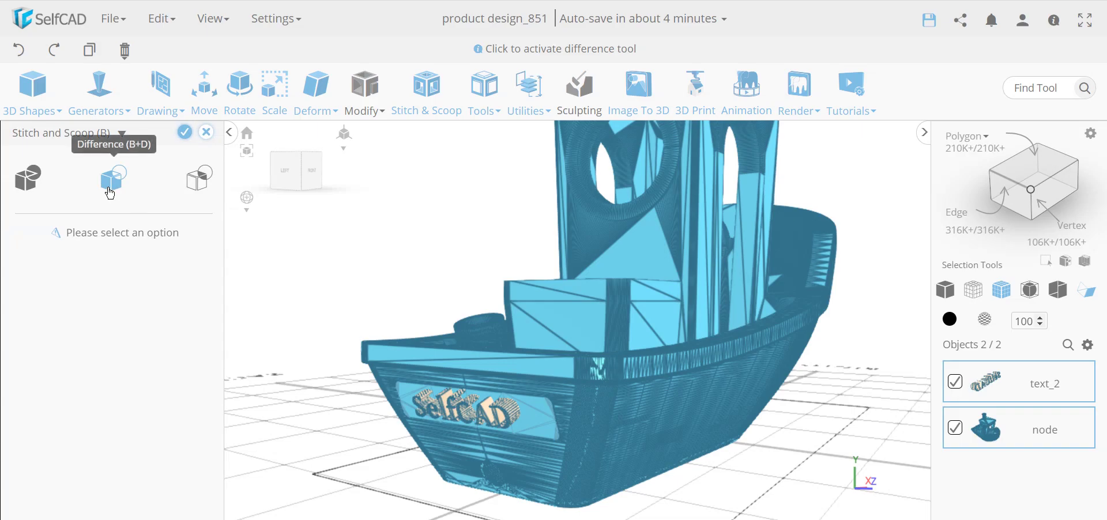
{"action": "left_click", "coordinate": [110, 194]}
{"action": "left_click", "coordinate": [92, 255]}
{"action": "left_click", "coordinate": [64, 276]}
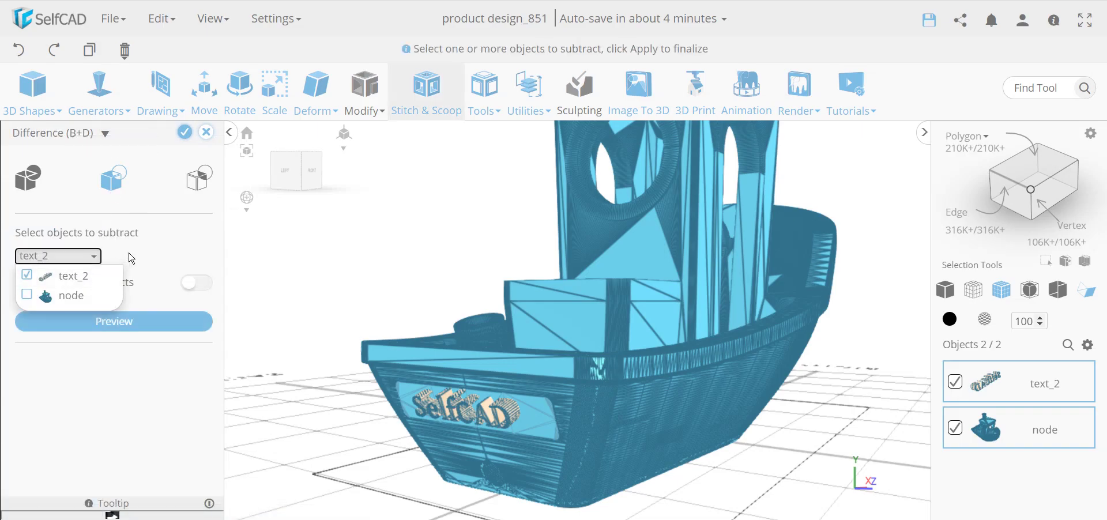
{"action": "left_click", "coordinate": [130, 259]}
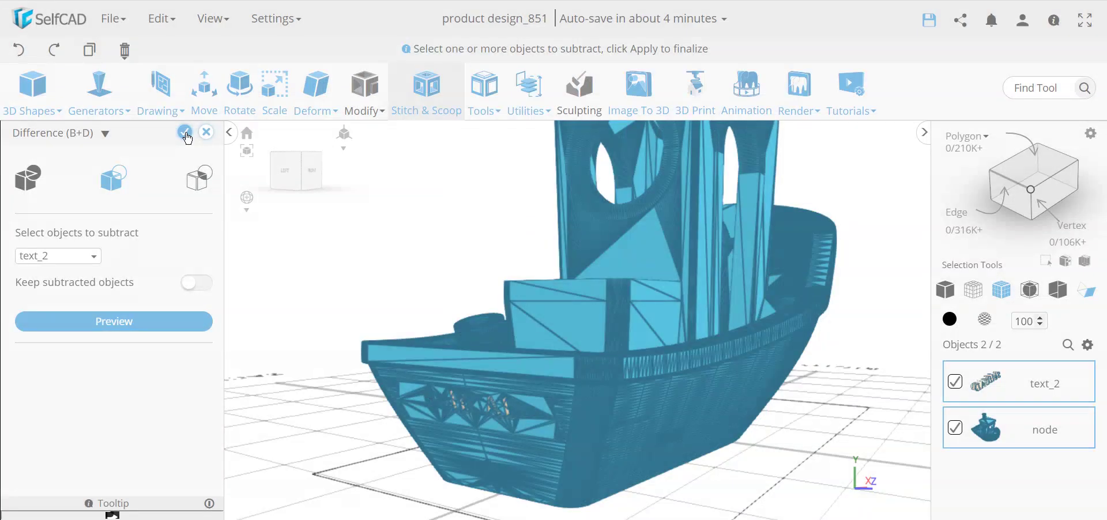
{"action": "left_click", "coordinate": [186, 137]}
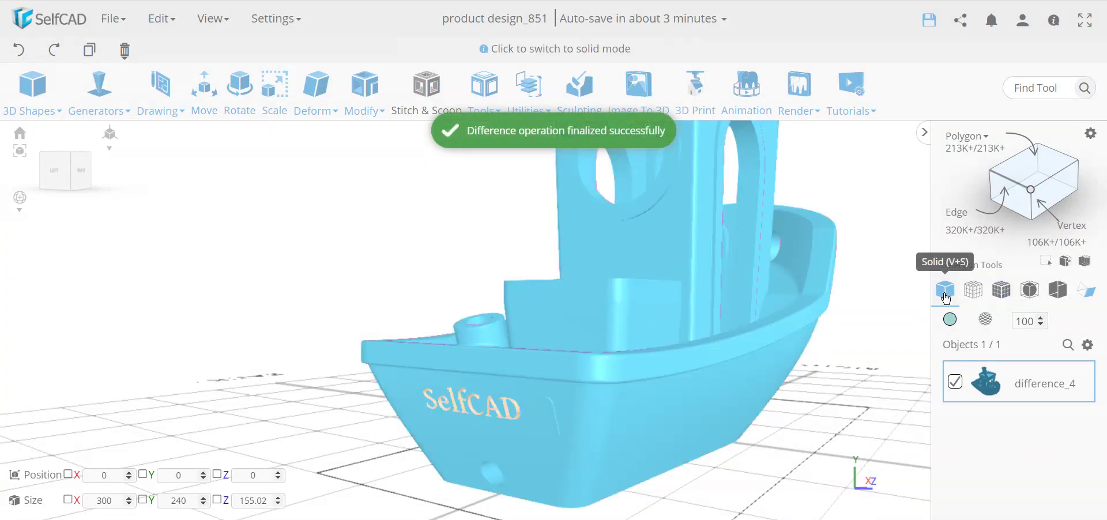
Switch the display to Solid and examine the engraved SelfCAD text on the stern up close.
{"action": "left_click", "coordinate": [946, 293]}
{"action": "right_click_drag", "start_coordinate": [295, 356], "coordinate": [351, 348]}
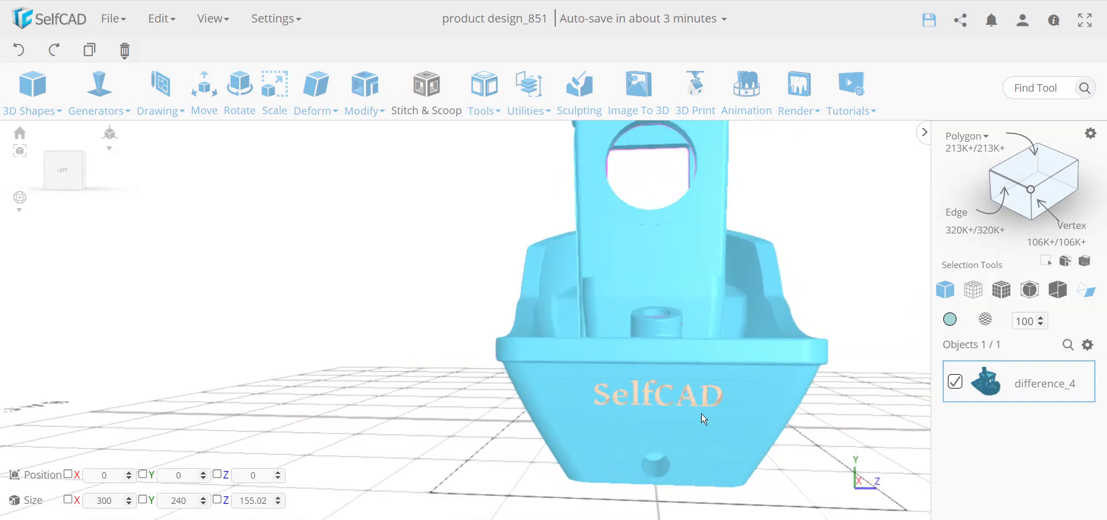
{"action": "scroll", "coordinate": [720, 425], "scroll_direction": "up", "scroll_amount": 5}
{"action": "scroll", "coordinate": [669, 415], "scroll_direction": "down", "scroll_amount": 5}
{"action": "right_click_drag", "start_coordinate": [663, 425], "coordinate": [390, 366]}
{"action": "scroll", "coordinate": [443, 358], "scroll_direction": "up", "scroll_amount": 2}
{"action": "scroll", "coordinate": [744, 353], "scroll_direction": "up", "scroll_amount": 3}
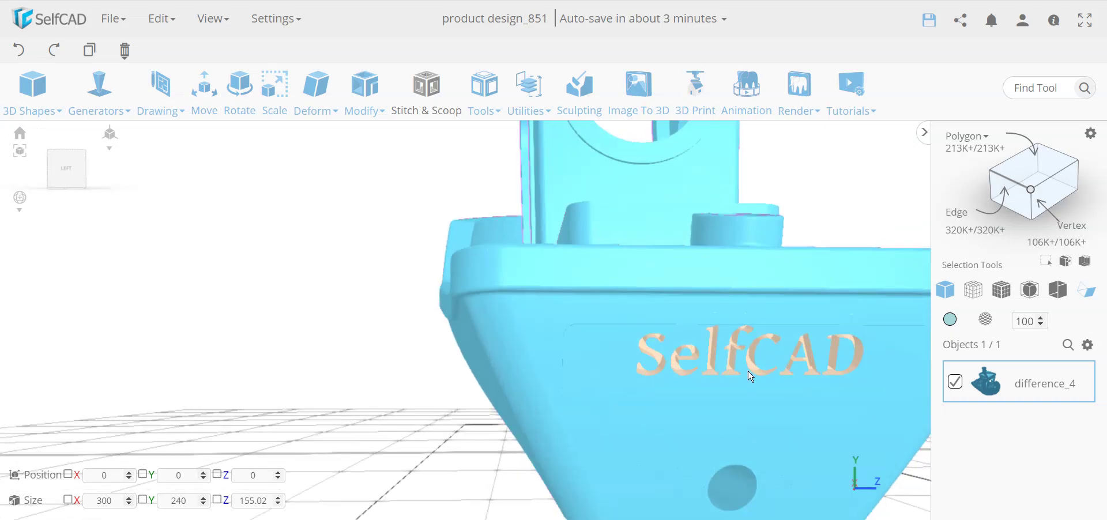
{"action": "scroll", "coordinate": [764, 384], "scroll_direction": "down", "scroll_amount": 5}
{"action": "right_click_drag", "start_coordinate": [843, 426], "coordinate": [457, 292]}
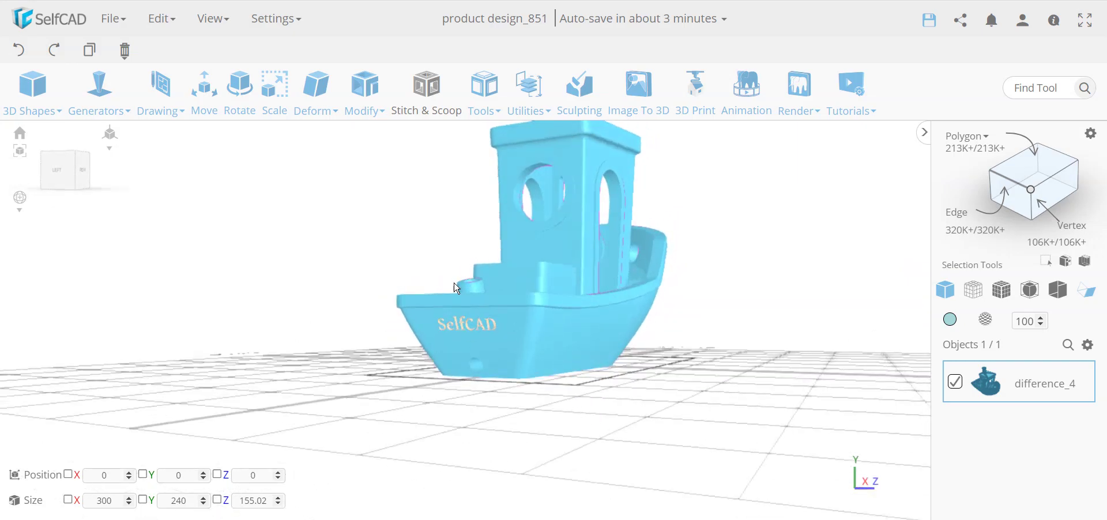
{"action": "right_click_drag", "start_coordinate": [606, 378], "coordinate": [545, 441]}
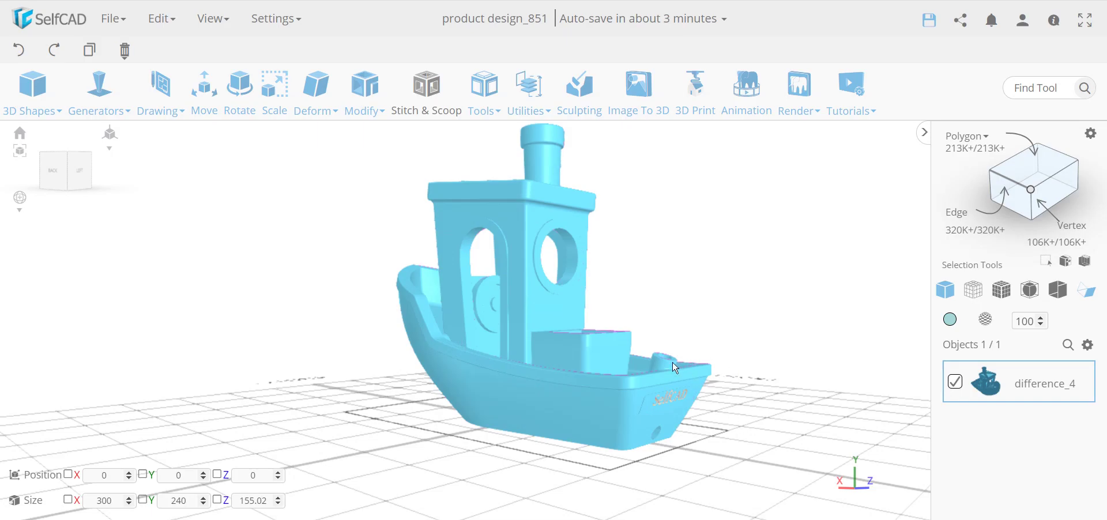
{"action": "left_click_drag", "start_coordinate": [714, 391], "coordinate": [363, 389]}
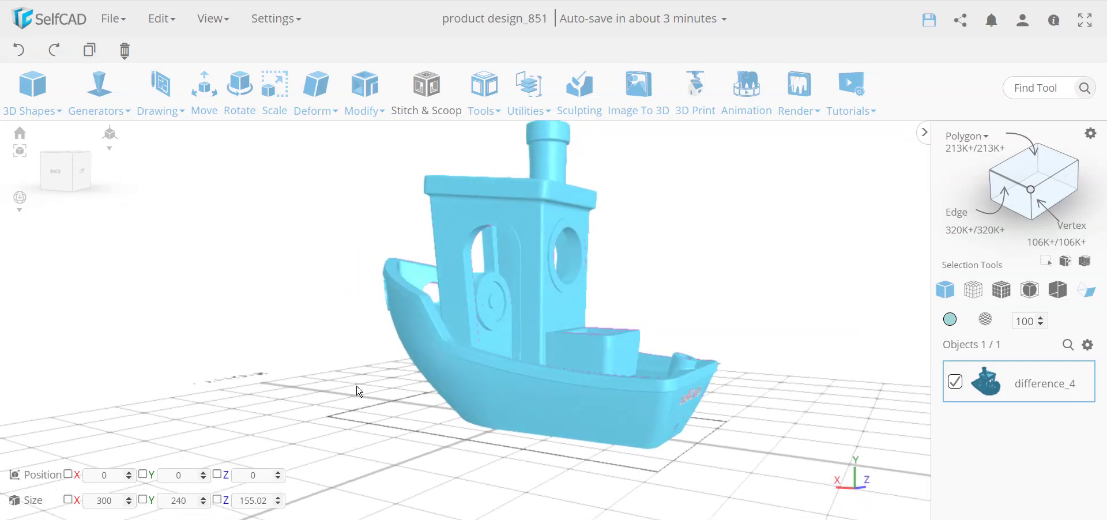
{"action": "left_click", "coordinate": [358, 101]}
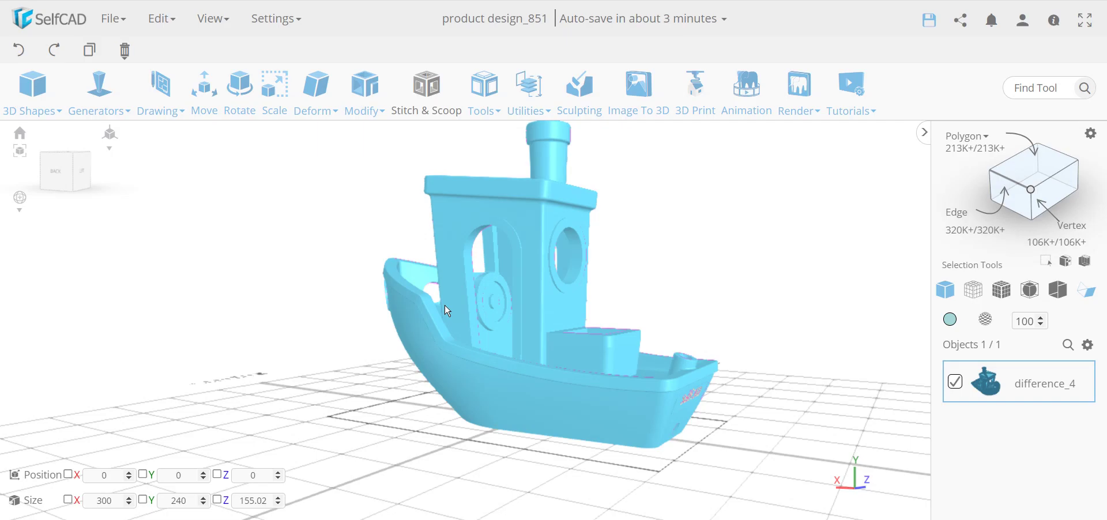
{"action": "left_click_drag", "start_coordinate": [484, 379], "coordinate": [442, 439]}
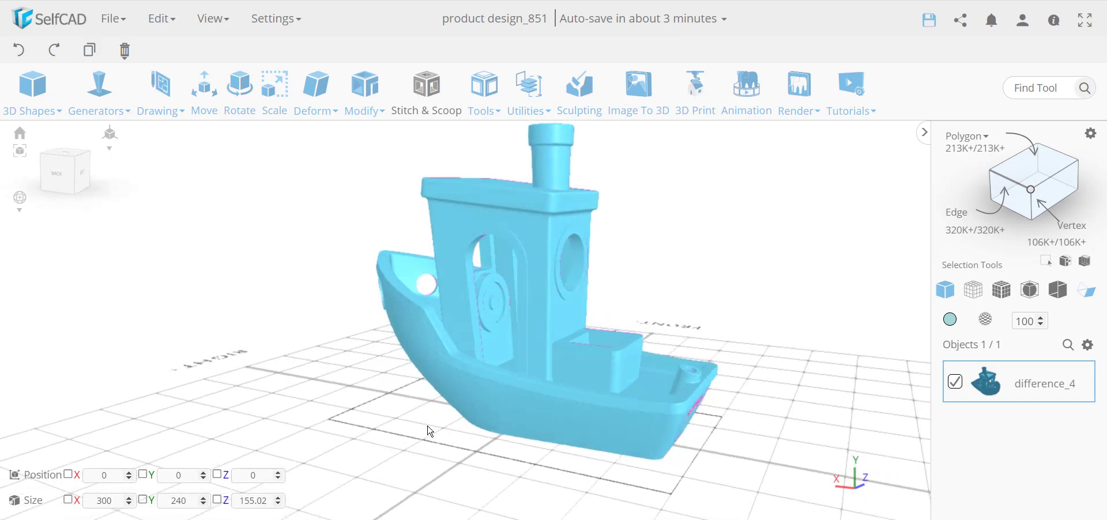